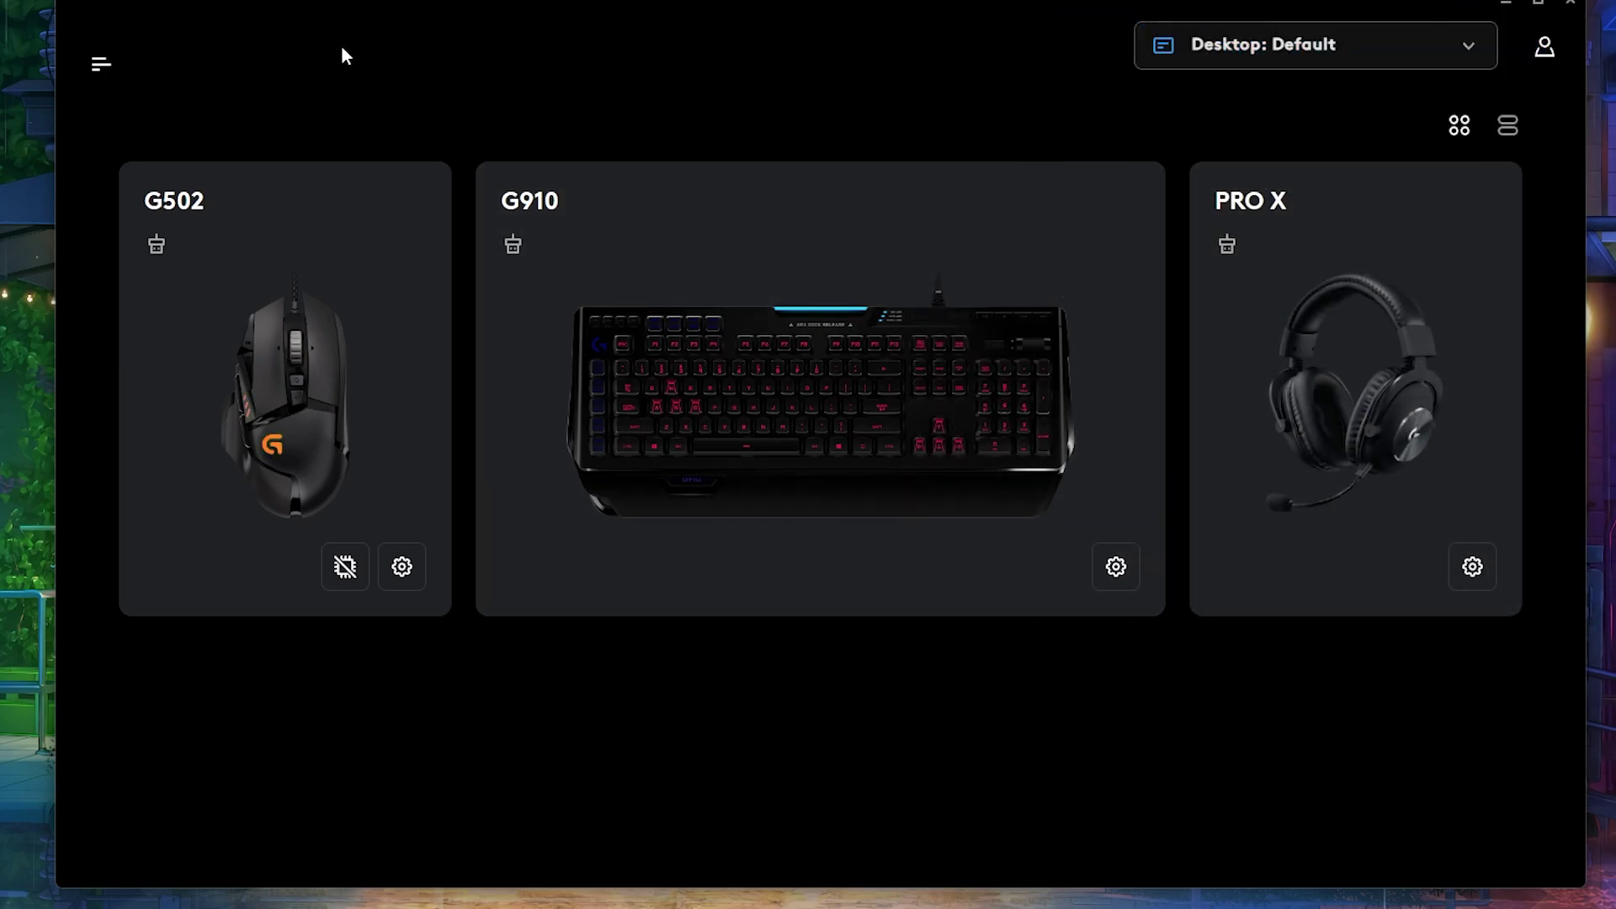
Peek at the navigation menu and the profile dropdown without changing anything.
{"action": "left_click", "coordinate": [98, 72]}
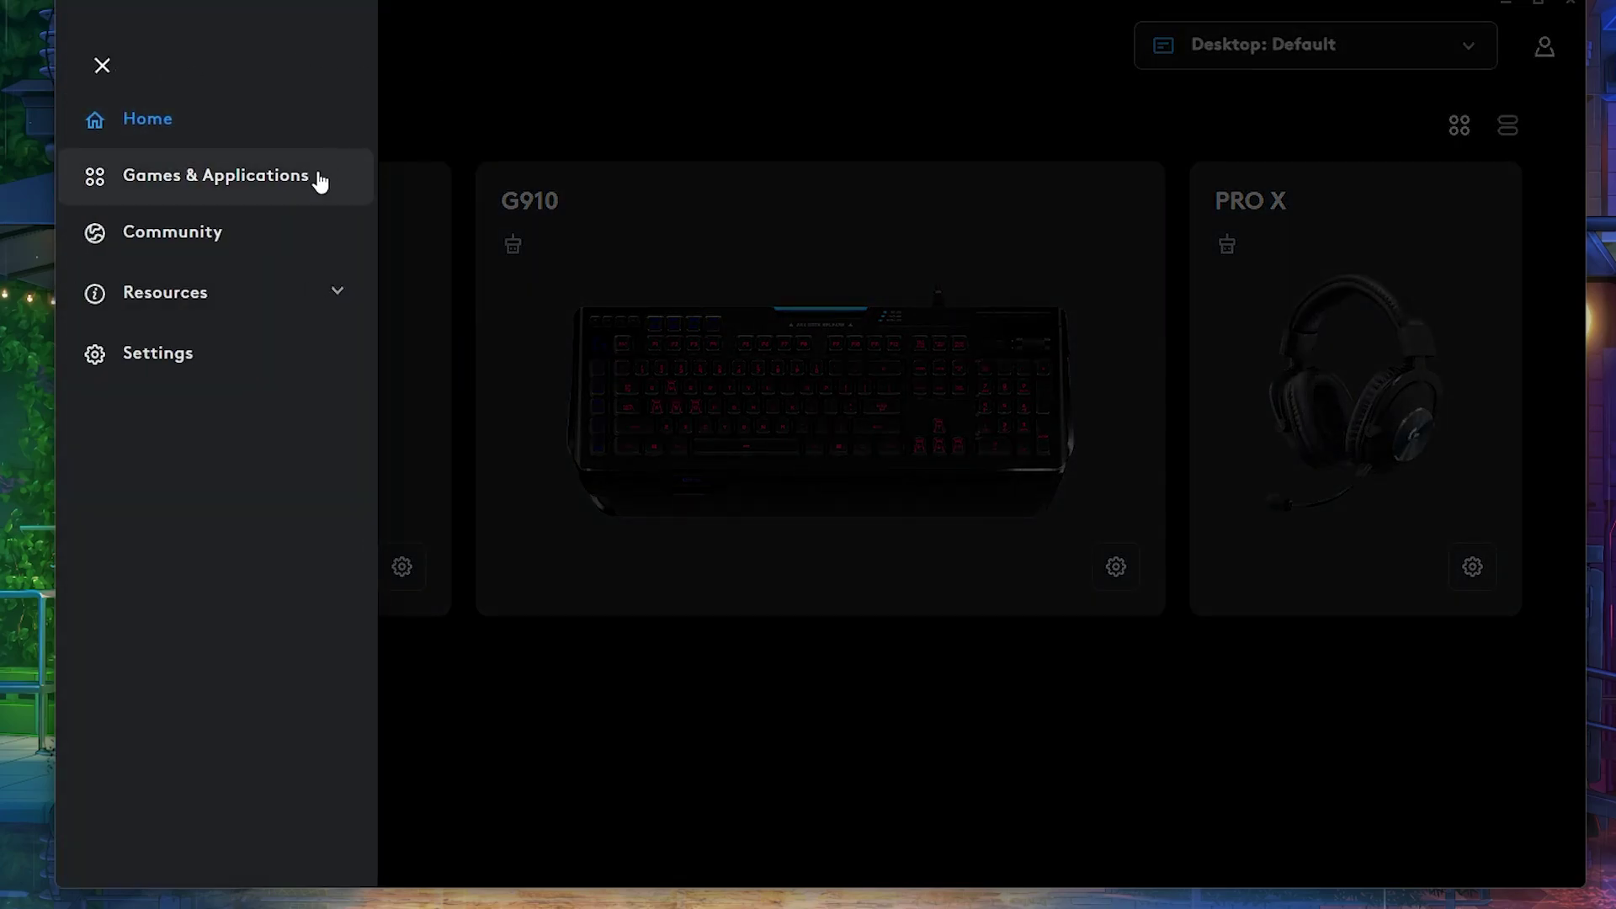
{"action": "left_click", "coordinate": [538, 59]}
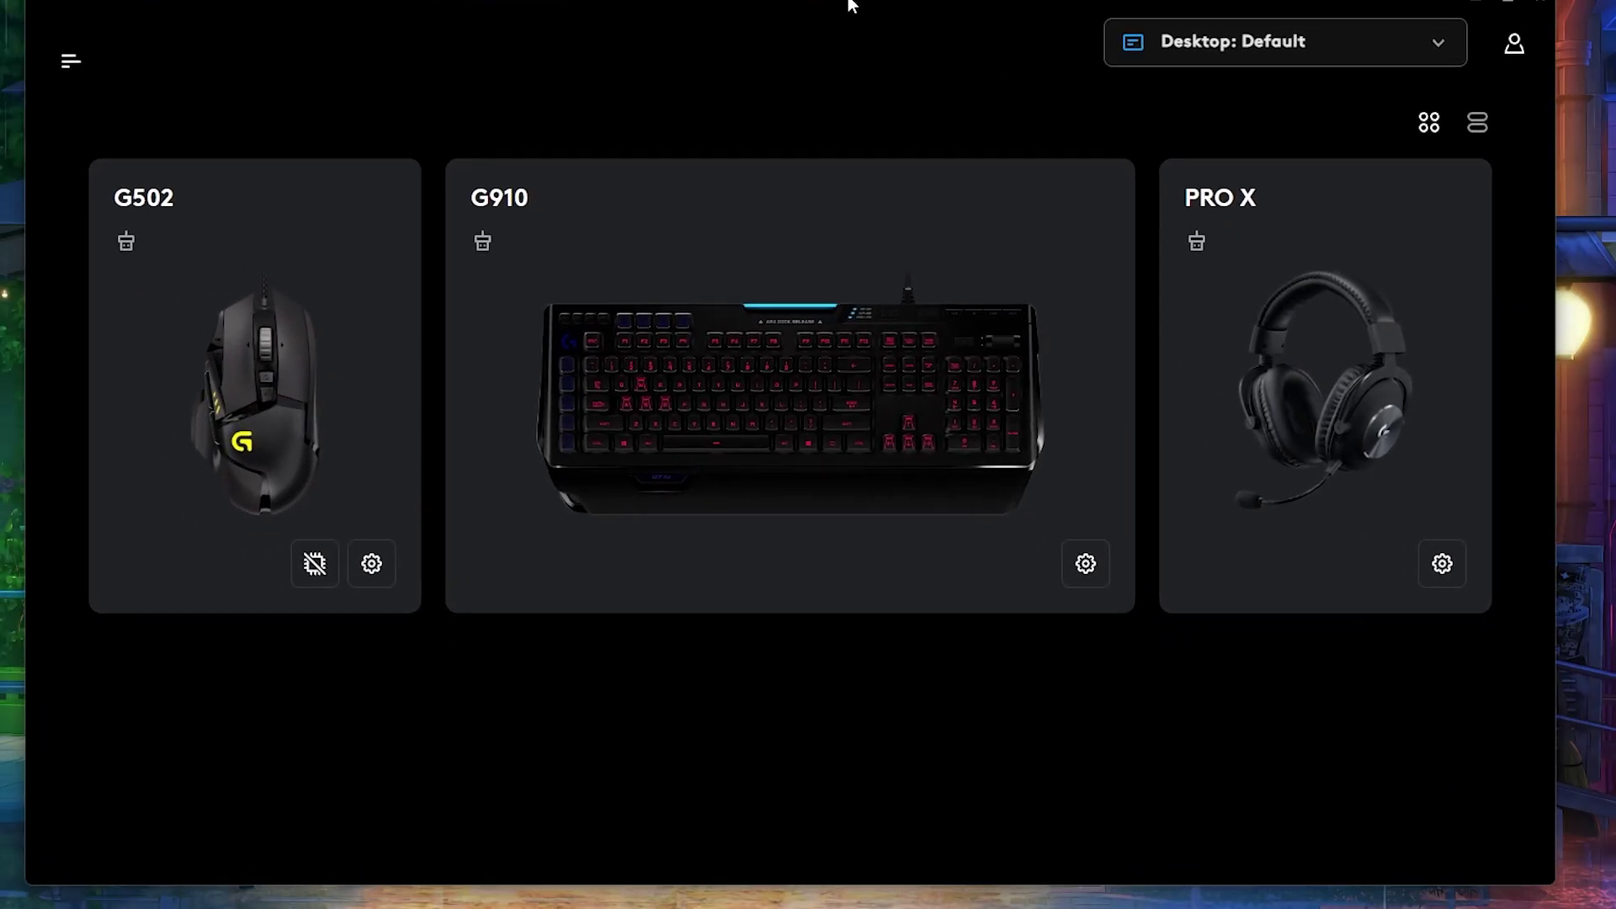
{"action": "left_click", "coordinate": [1288, 38]}
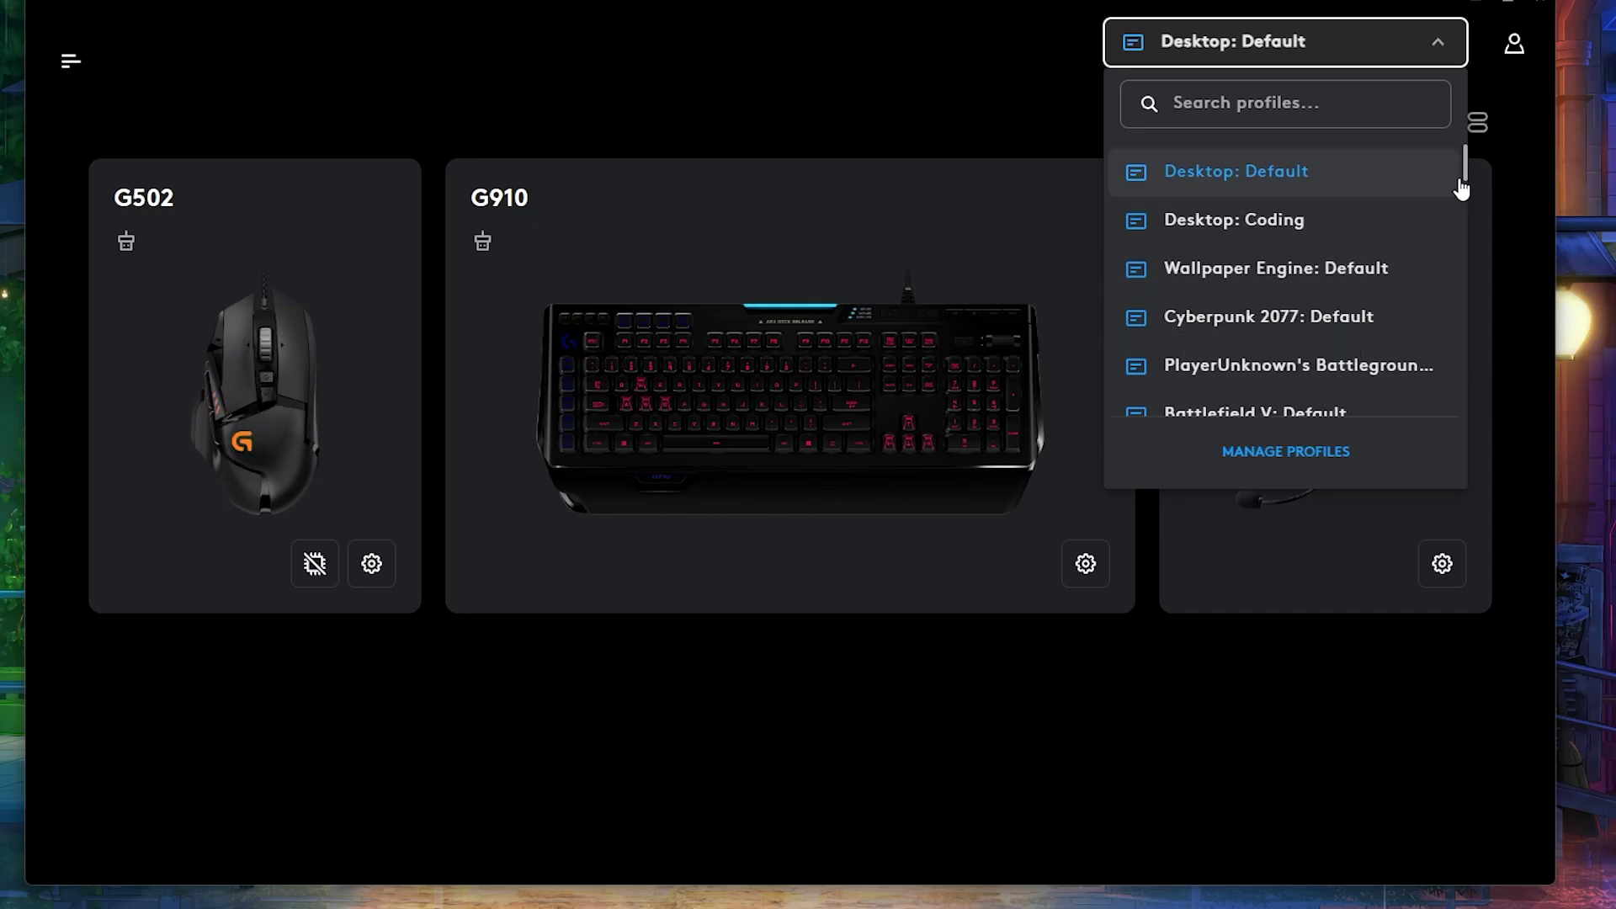
Check the PRO X headset settings, return home, and scroll through the profile list.
{"action": "left_click", "coordinate": [1460, 224]}
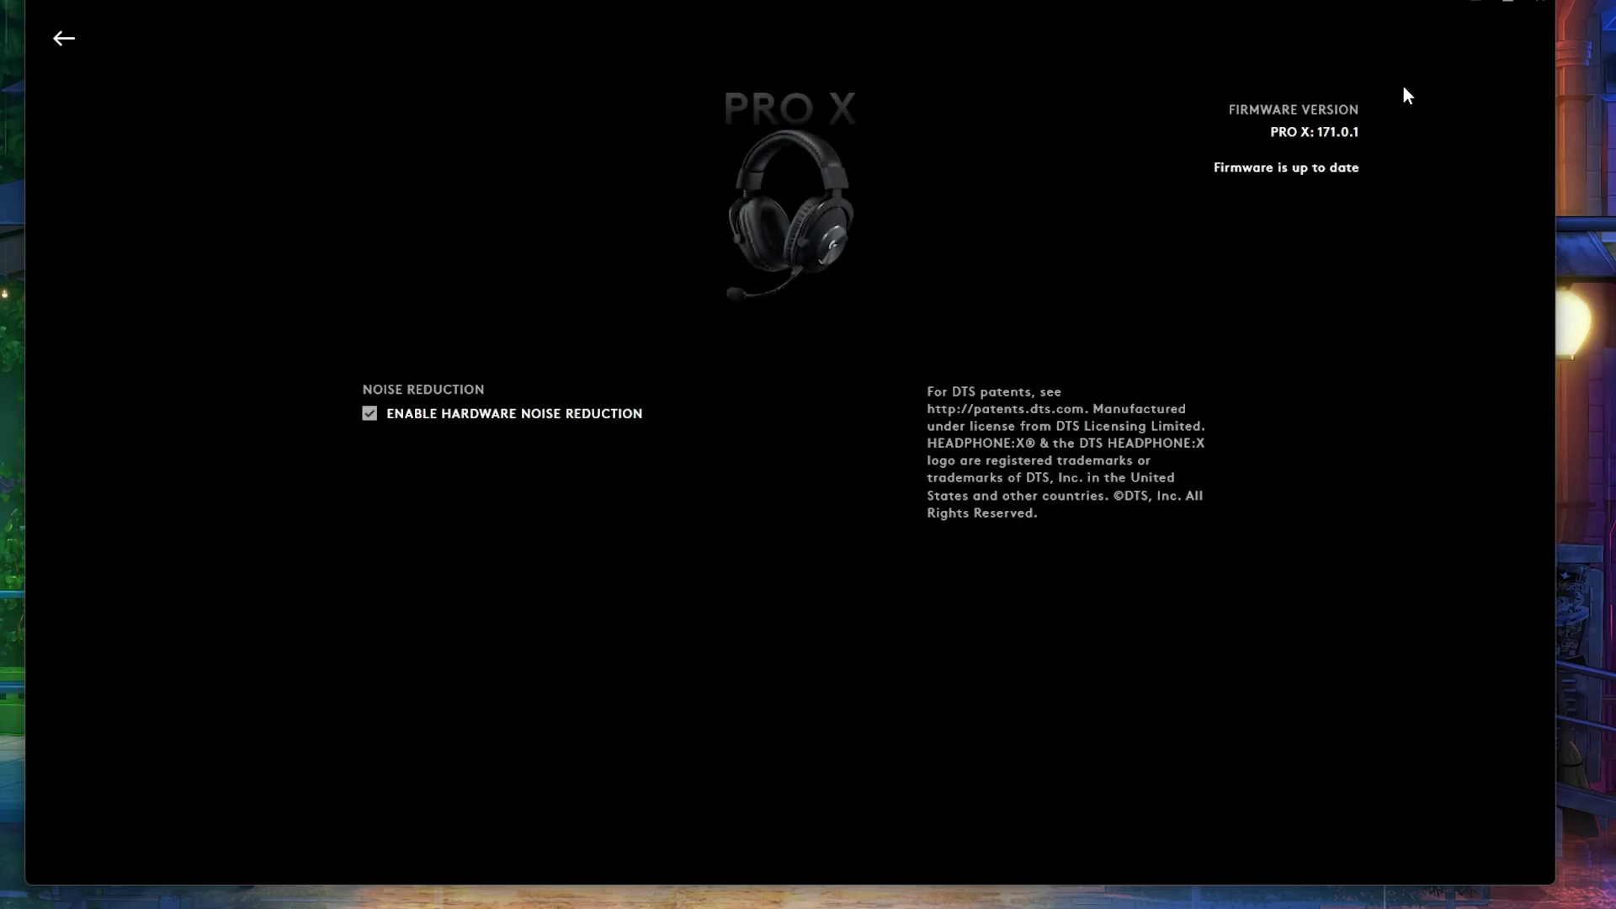
{"action": "left_click", "coordinate": [39, 57]}
{"action": "left_click", "coordinate": [62, 42]}
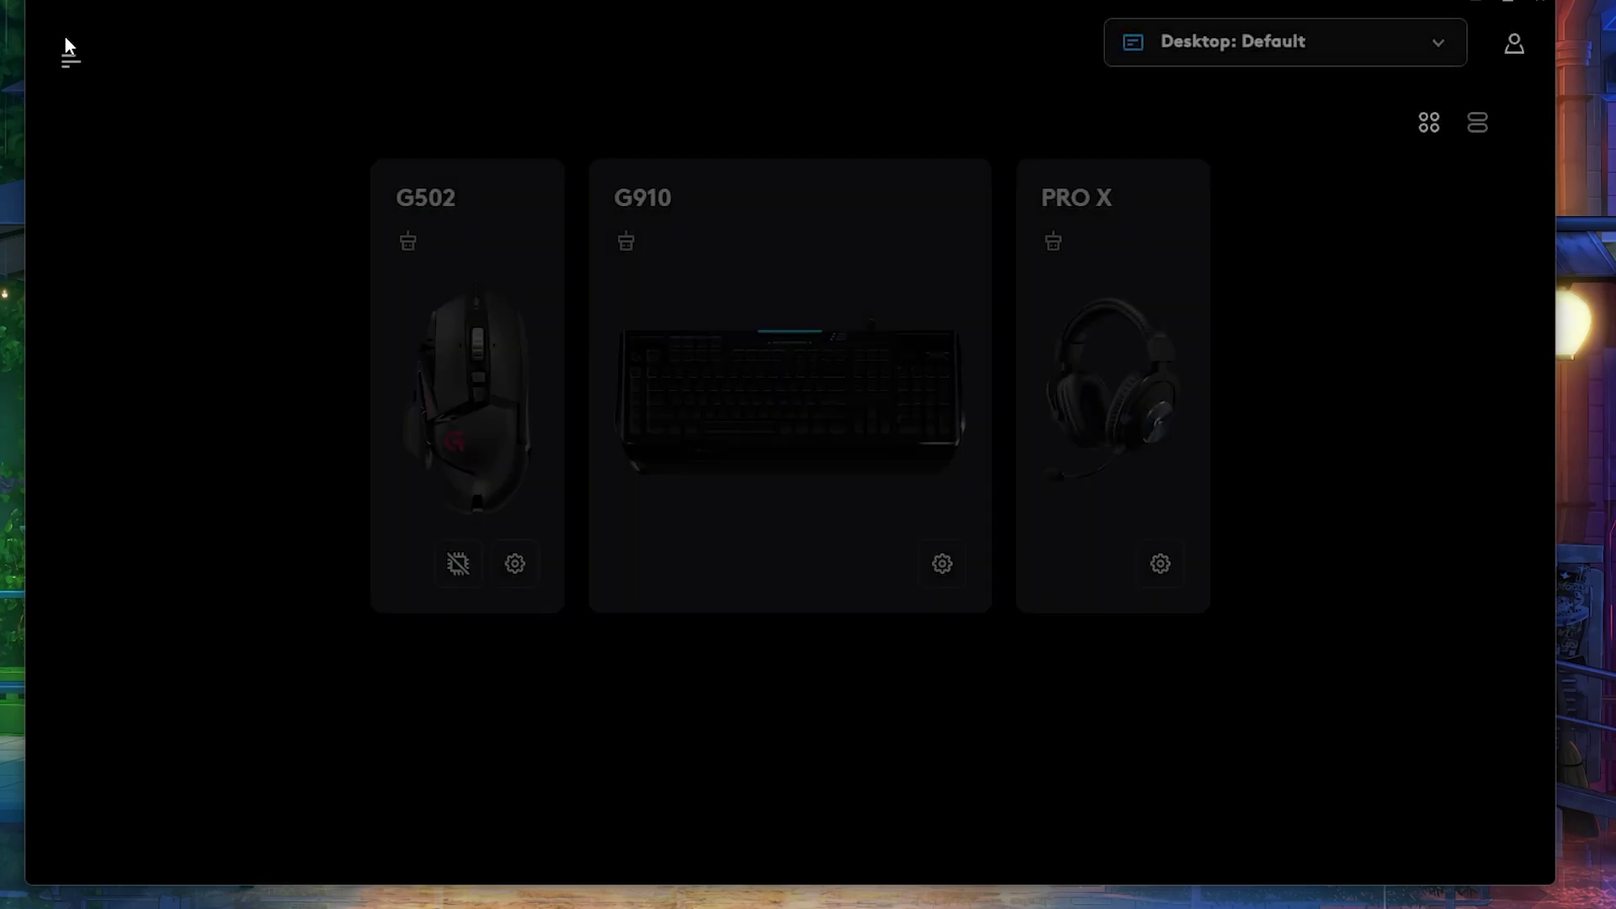
{"action": "left_click", "coordinate": [1277, 49]}
{"action": "left_click_drag", "start_coordinate": [1468, 164], "coordinate": [1476, 119]}
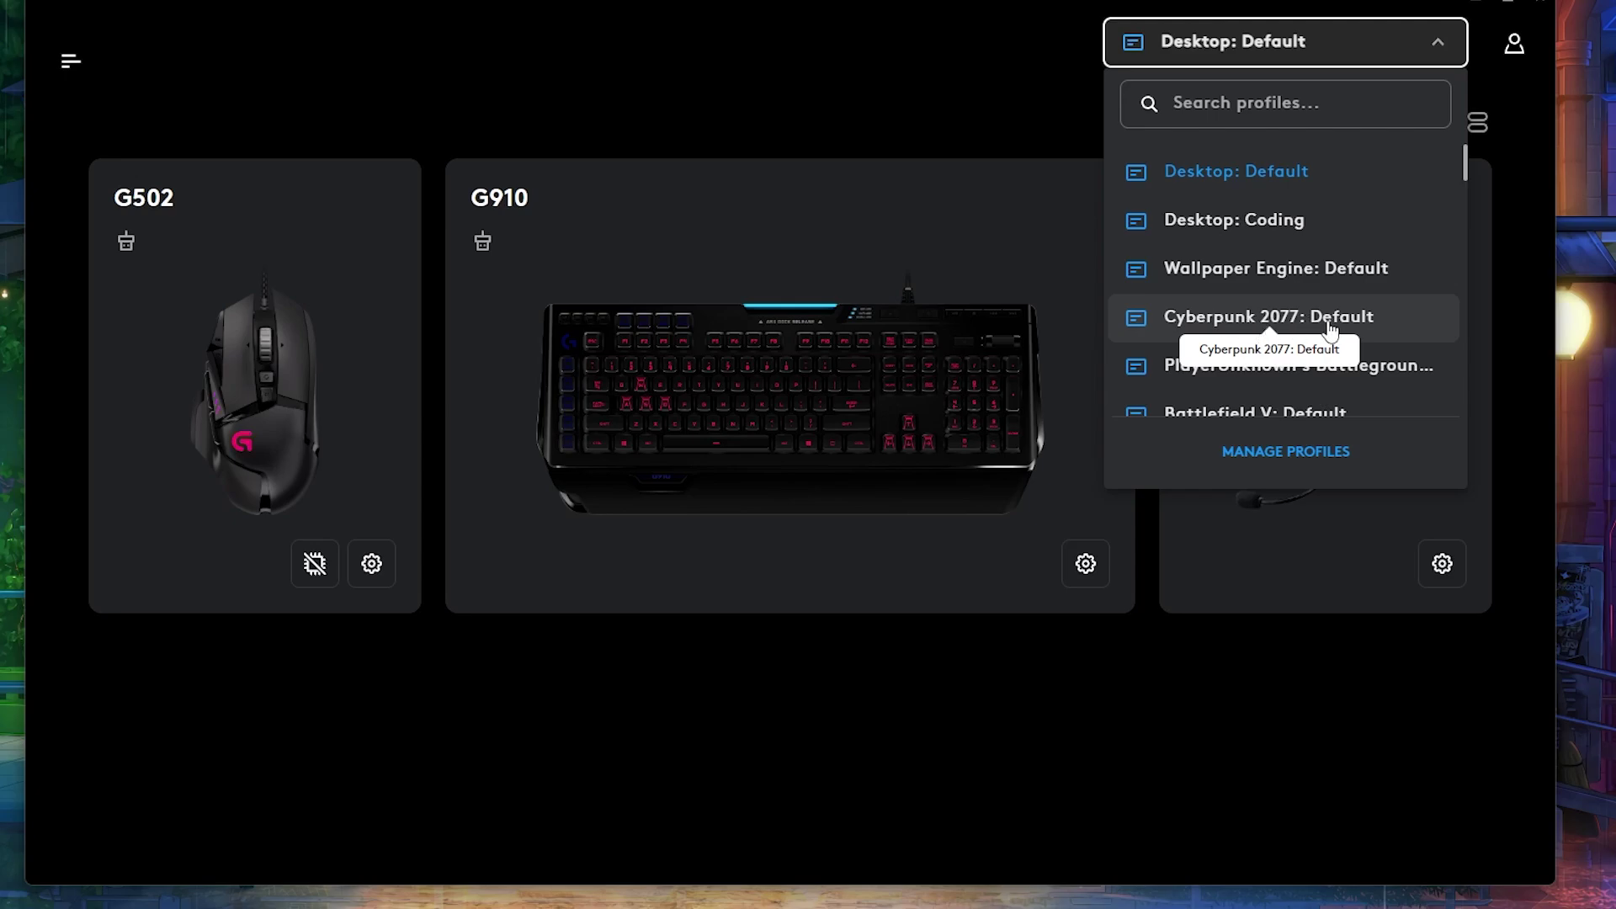
Switch the active profile to Cyberpunk 2077: Default, then bring up the navigation menu.
{"action": "left_click", "coordinate": [1264, 326]}
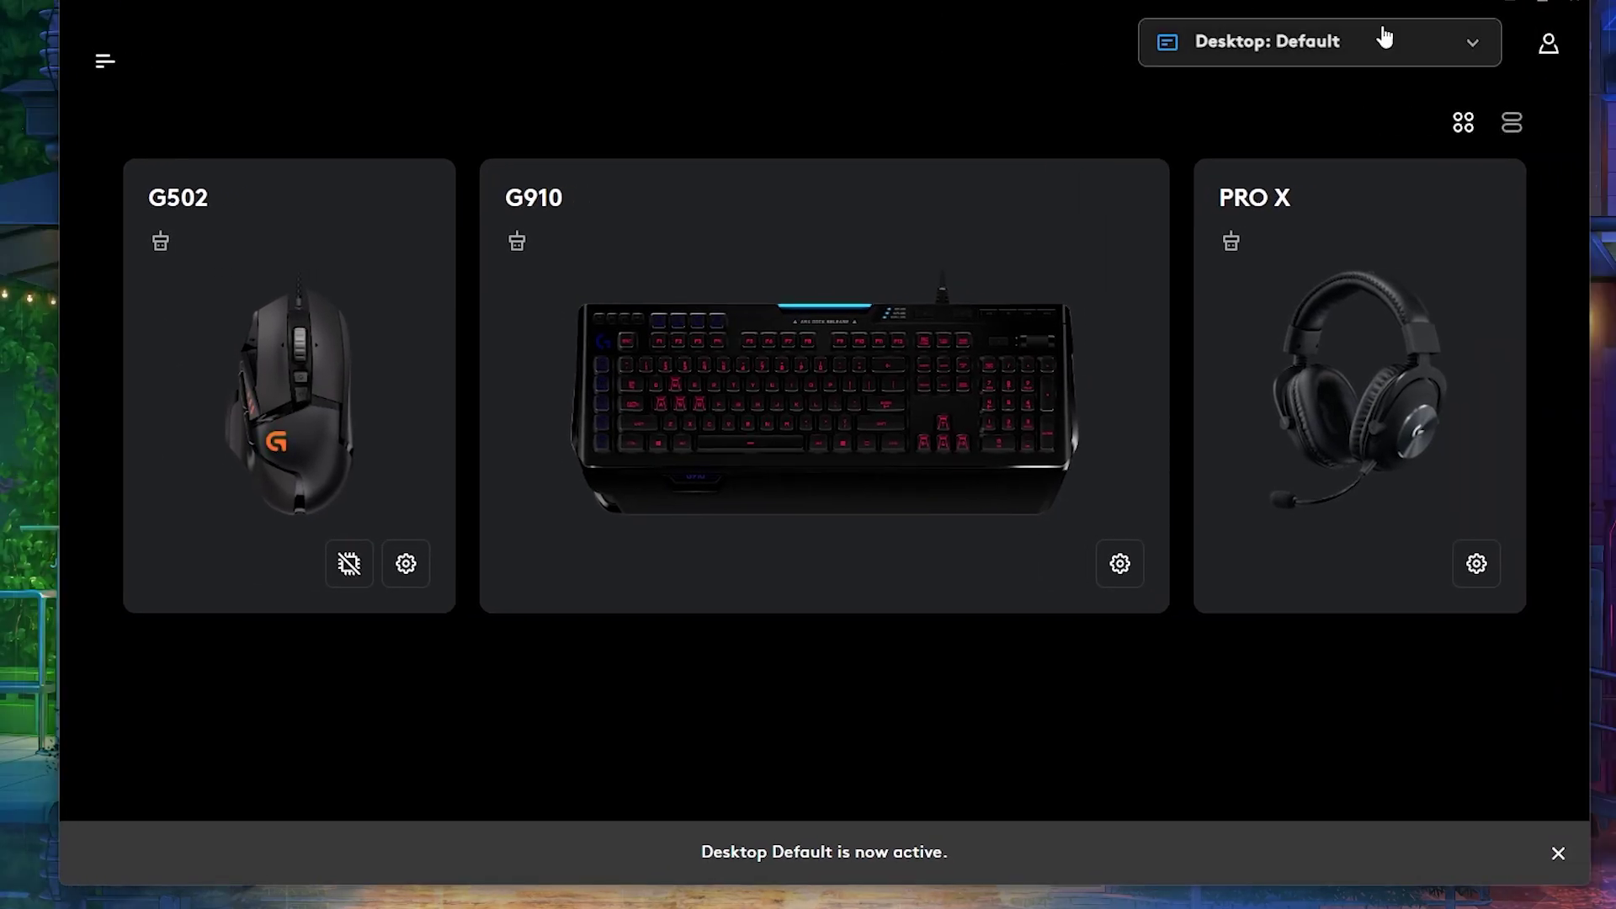
{"action": "left_click", "coordinate": [1185, 28]}
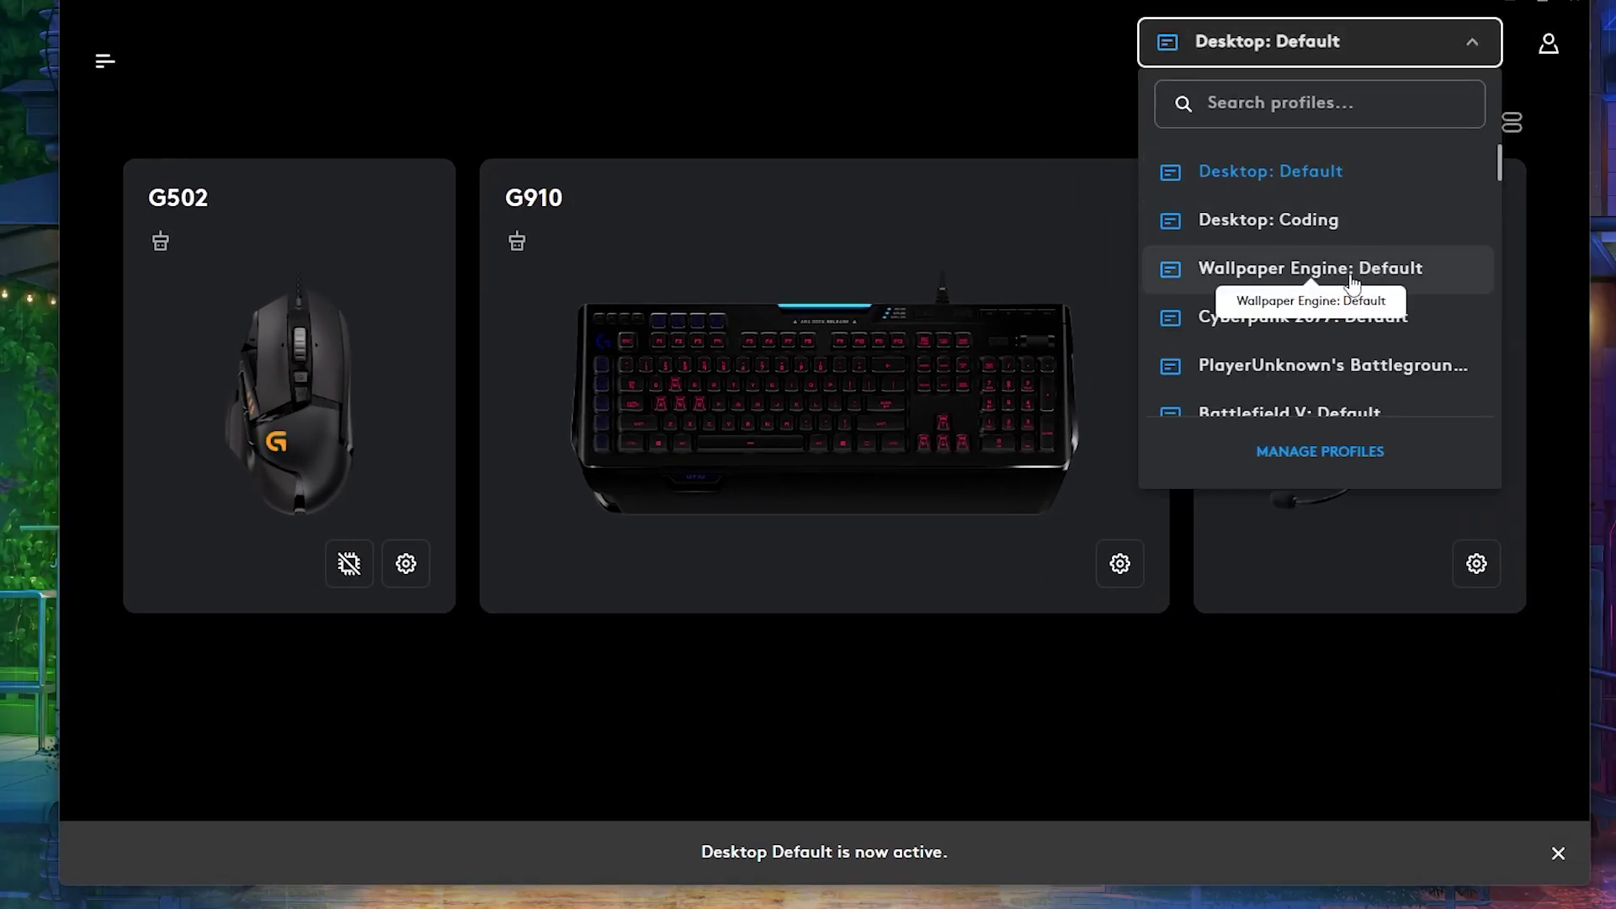
{"action": "left_click", "coordinate": [1300, 324]}
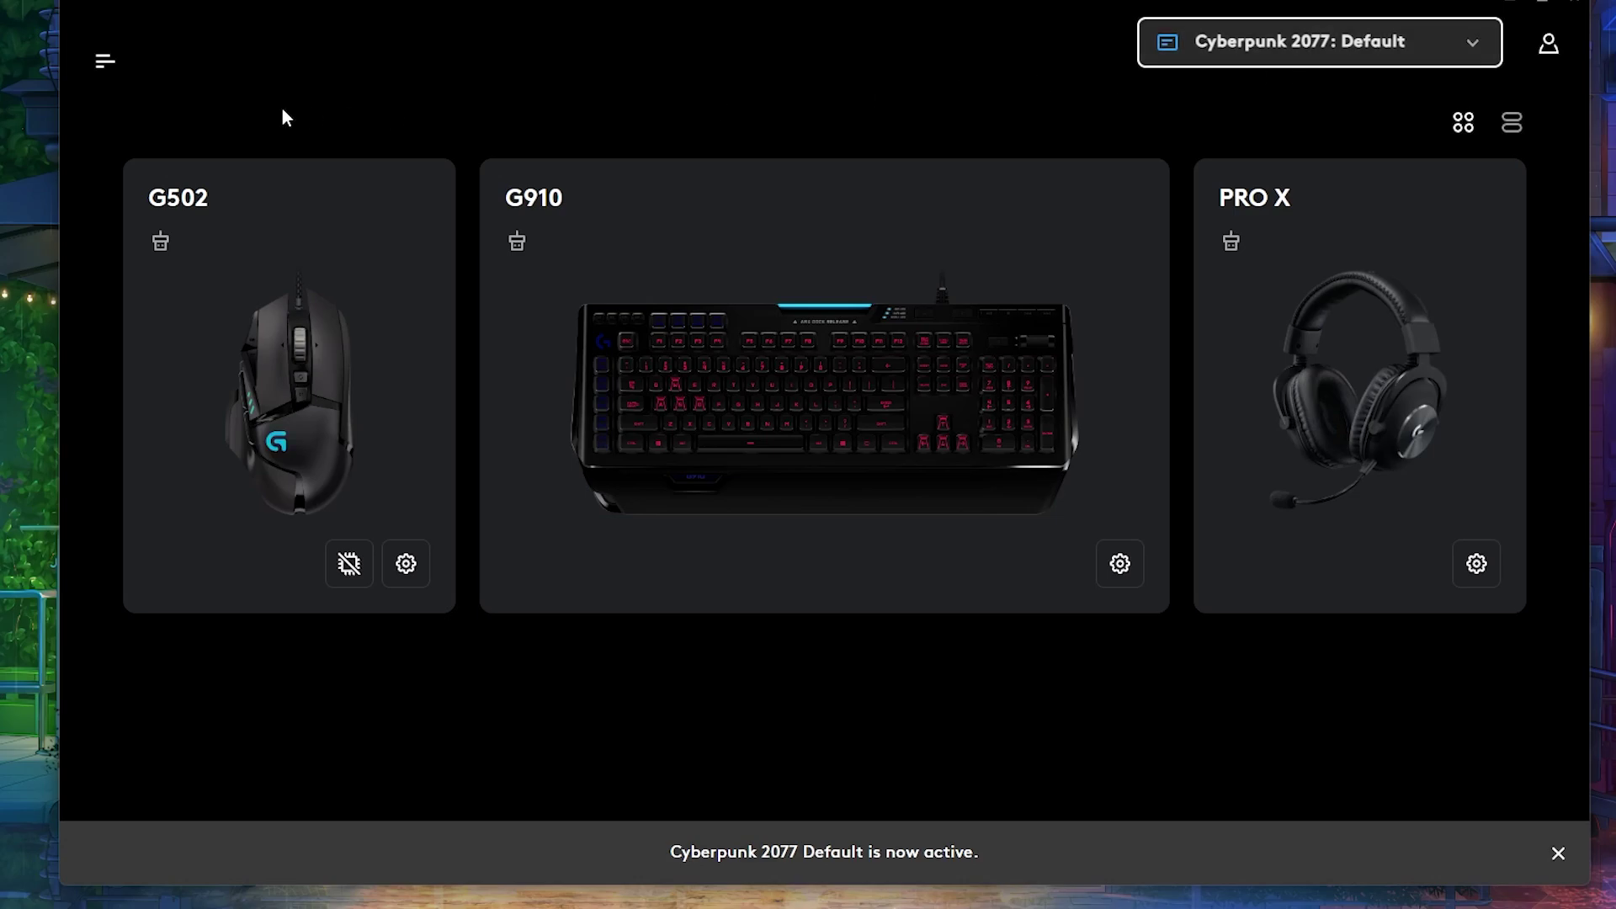
{"action": "left_click", "coordinate": [103, 64]}
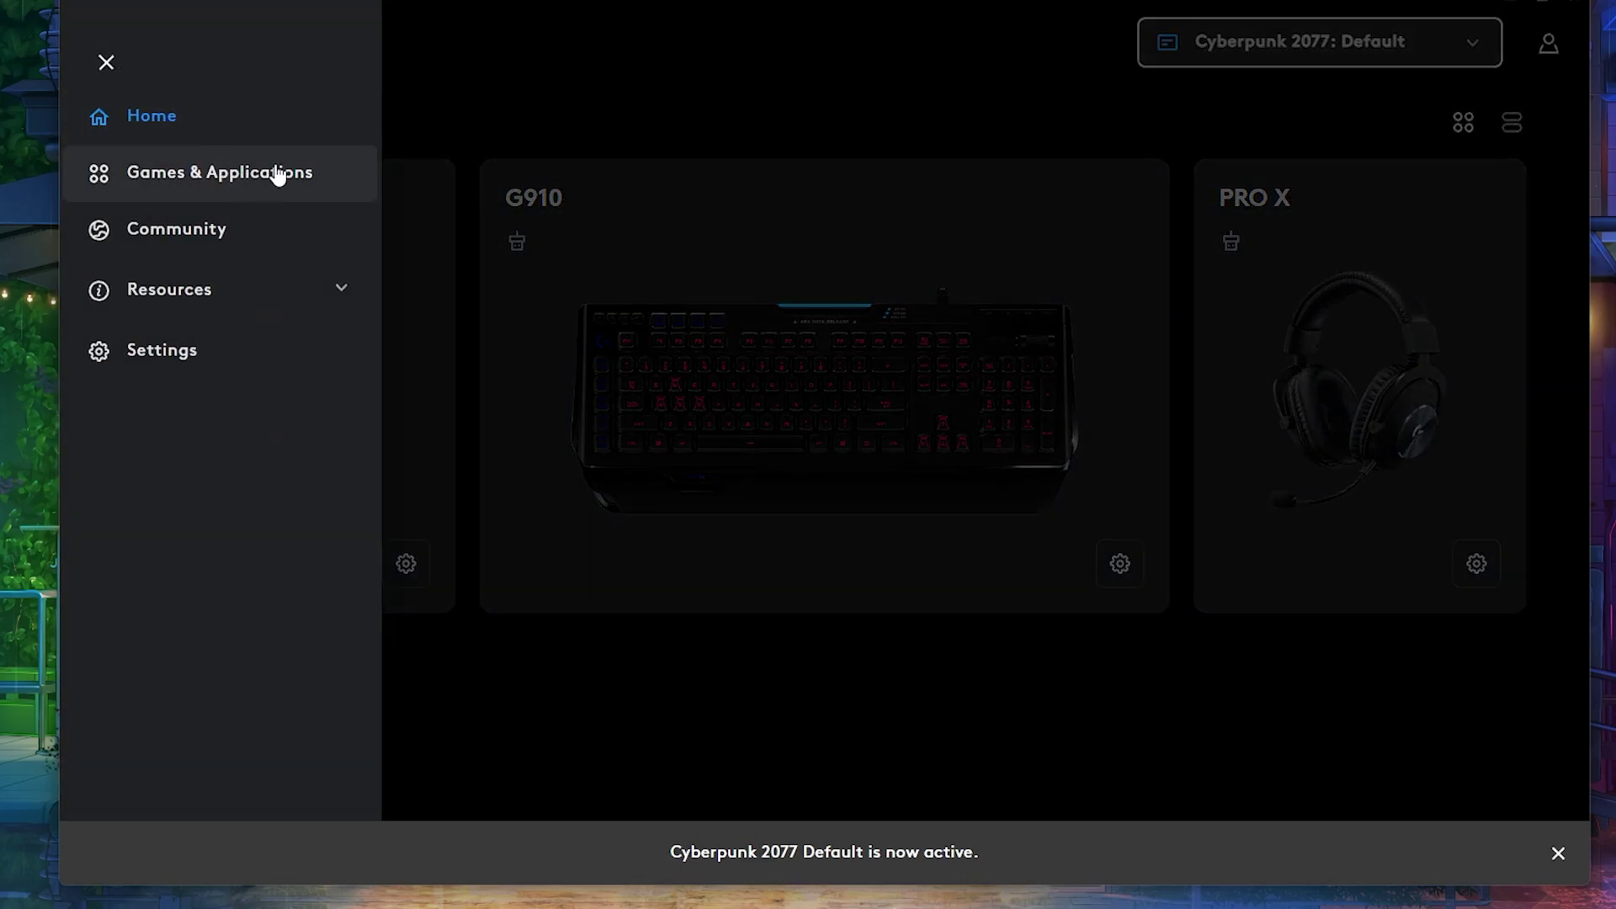
Open the Cyberpunk 2077 Default scripting page from Games & Applications and confirm no Lua script is active.
{"action": "left_click", "coordinate": [205, 181]}
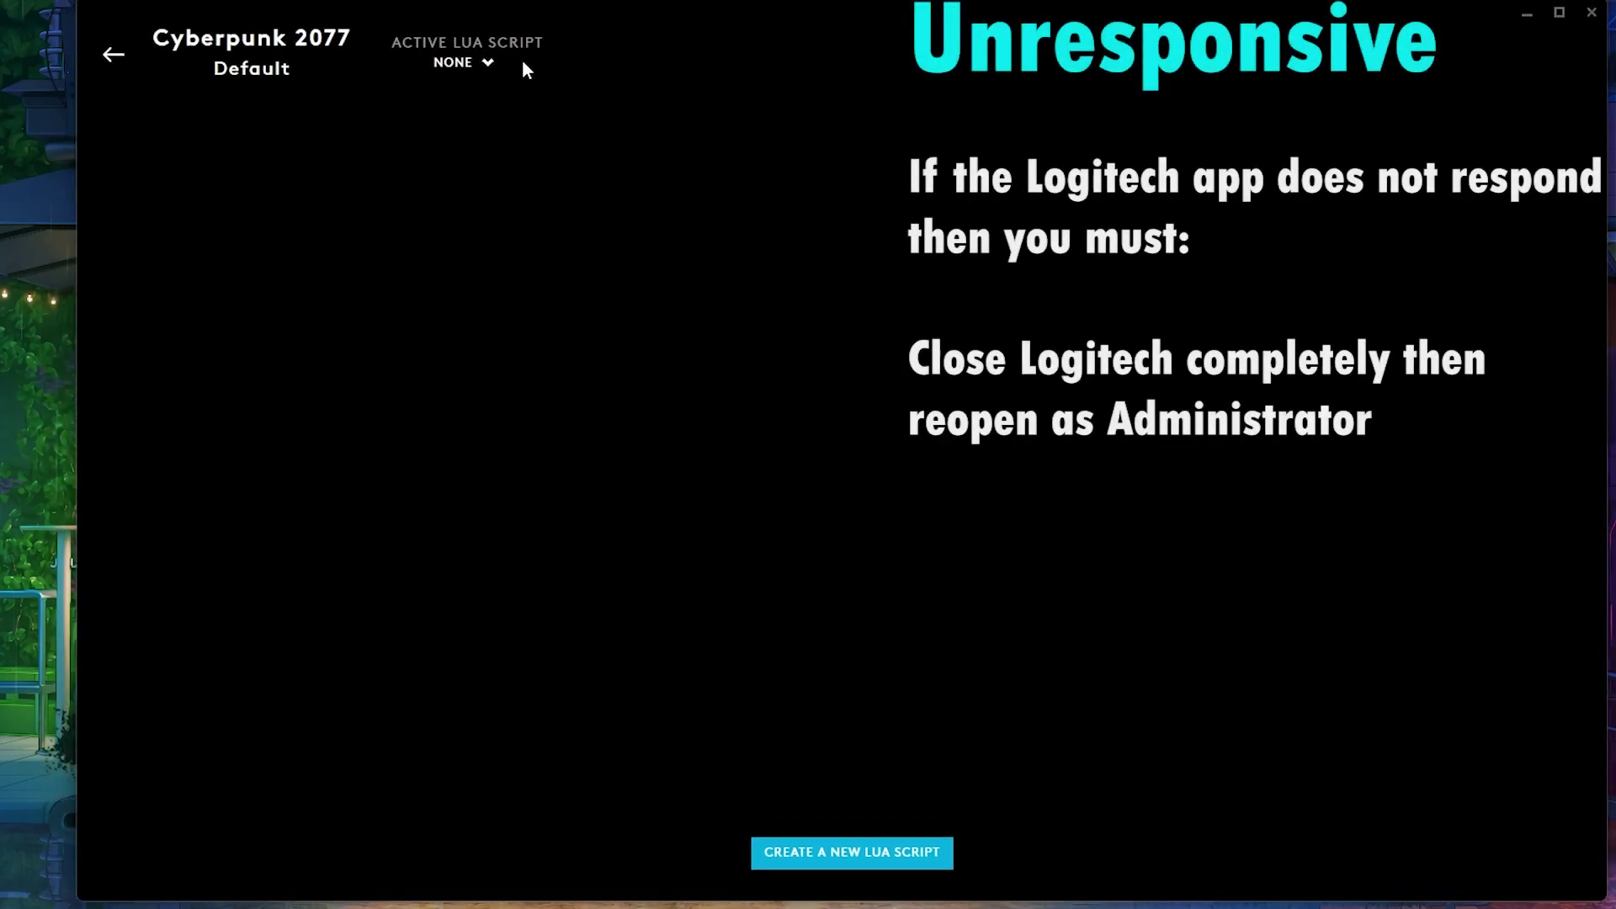
{"action": "left_click", "coordinate": [469, 47]}
{"action": "left_click", "coordinate": [471, 94]}
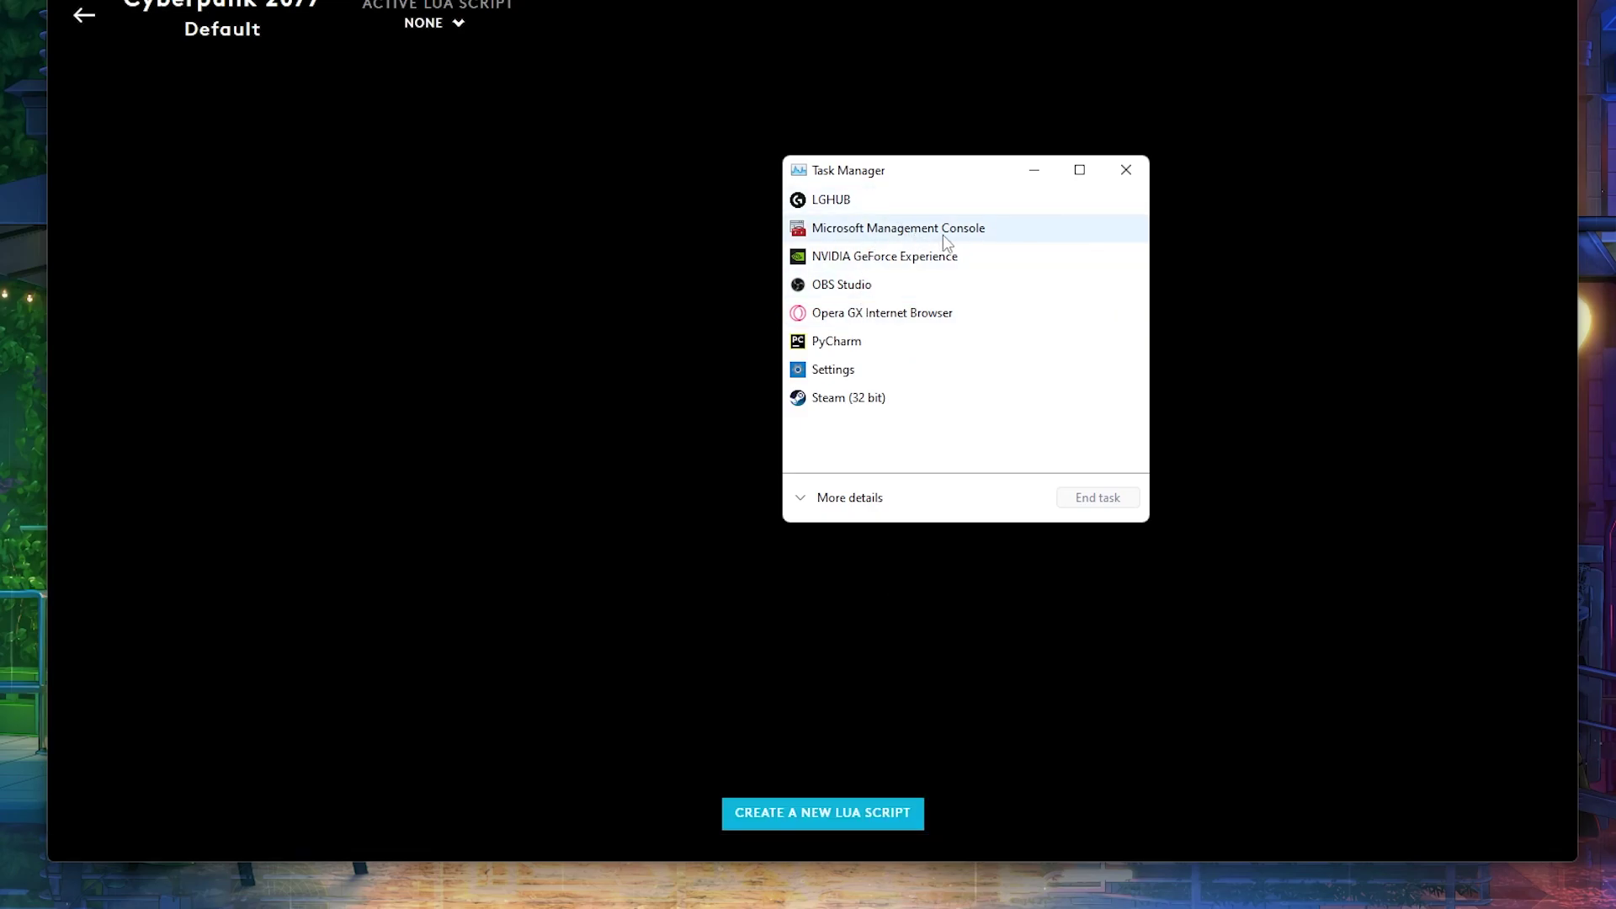
End the LGHUB app task in Task Manager.
{"action": "left_click", "coordinate": [851, 201]}
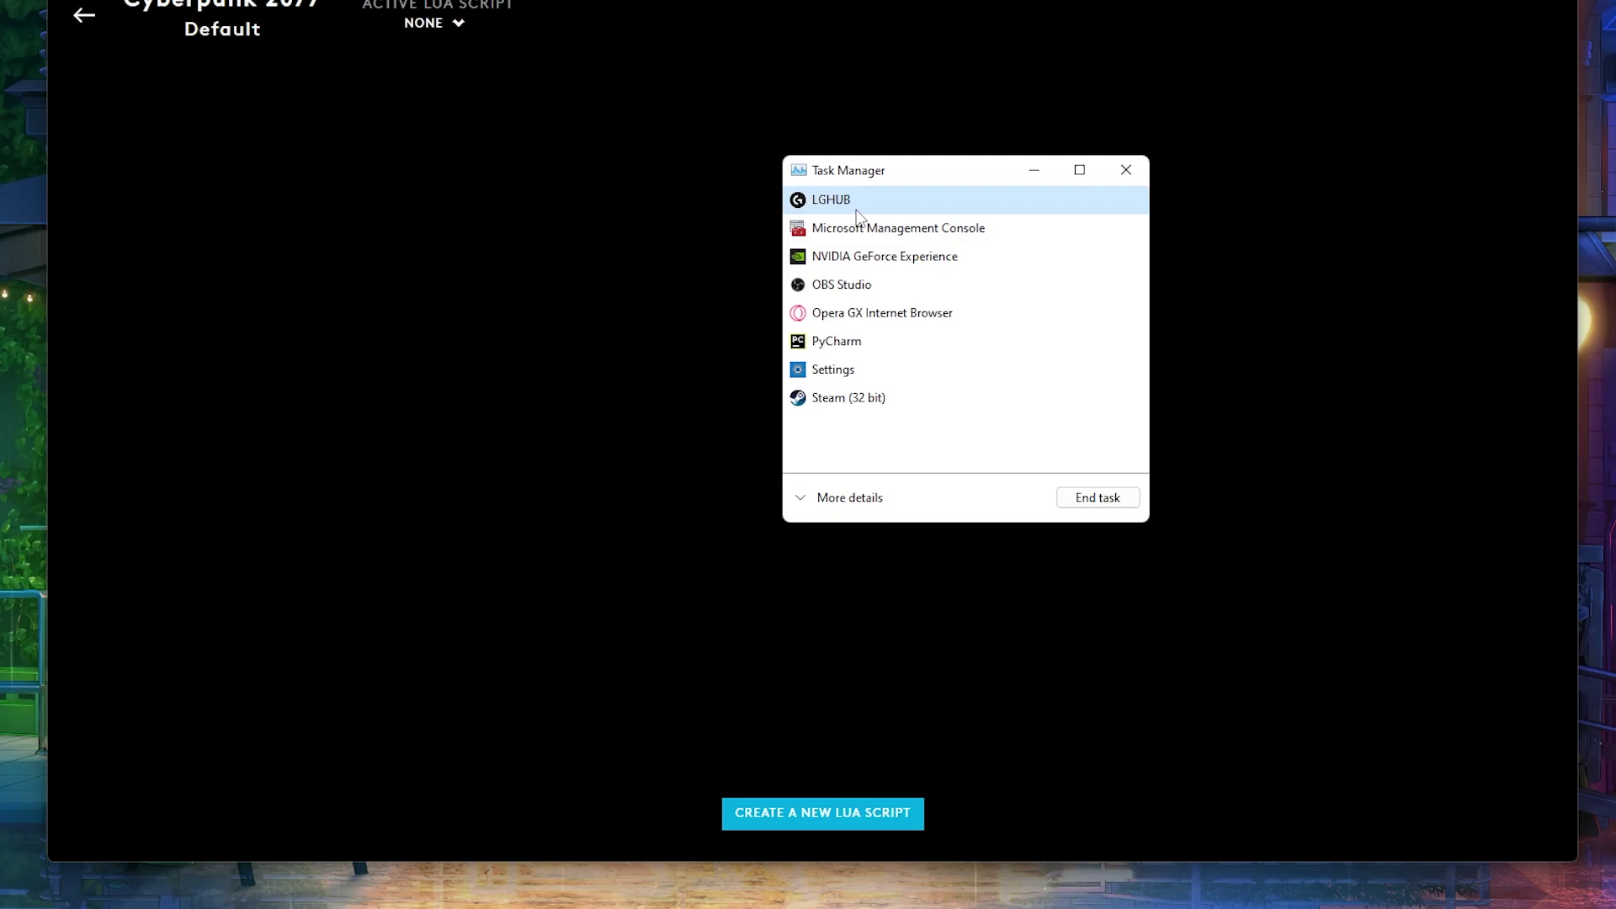
{"action": "left_click", "coordinate": [1099, 499]}
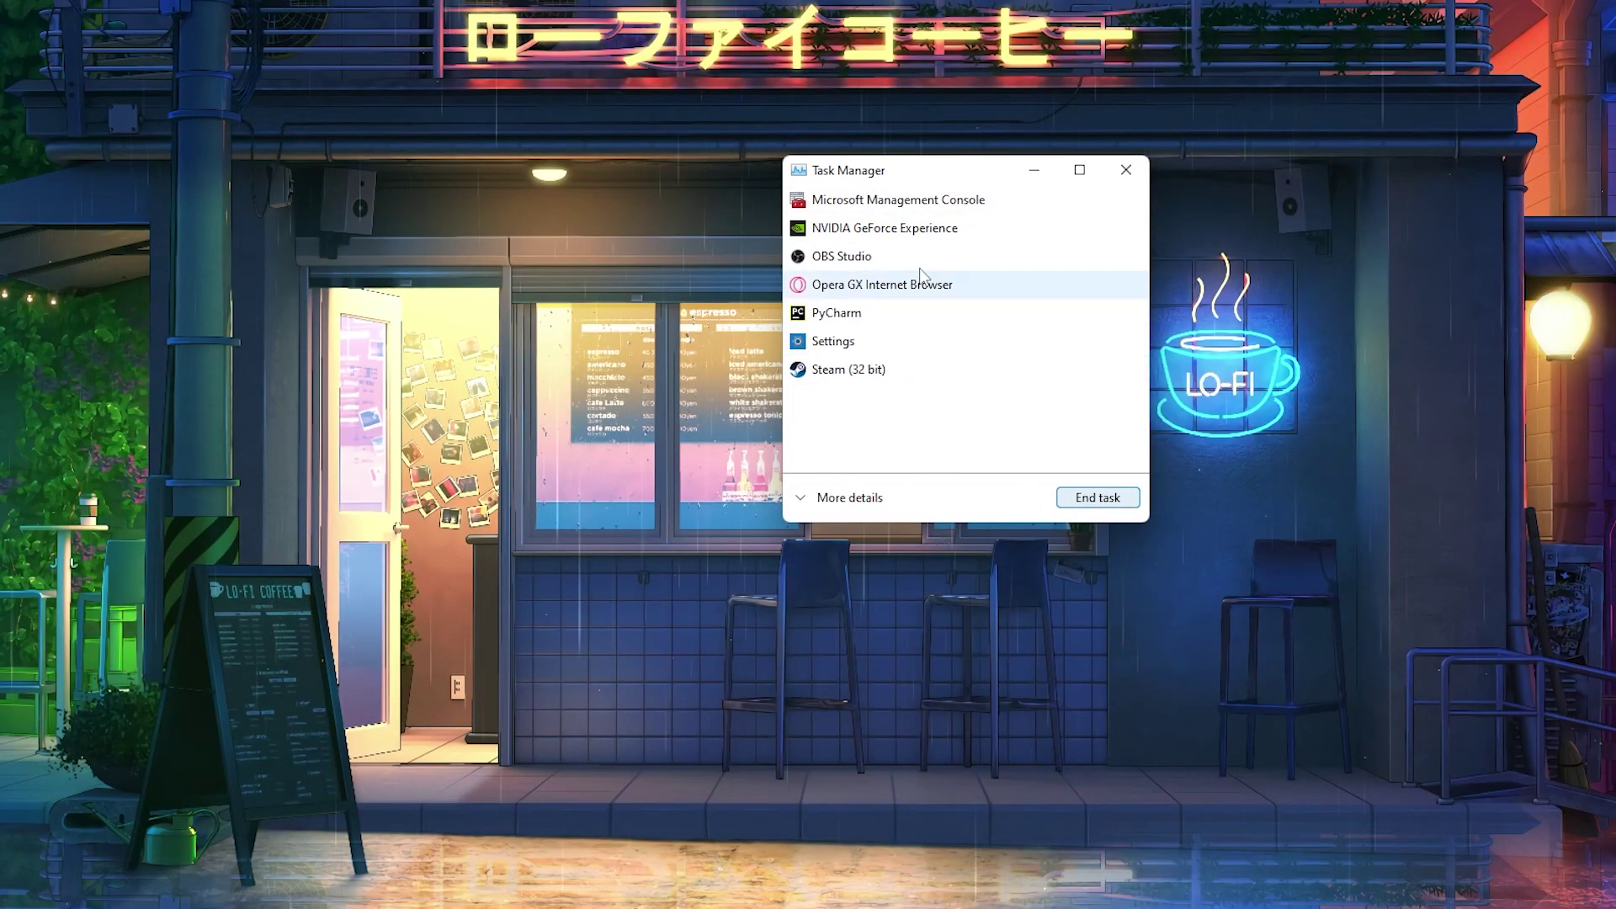
{"action": "left_click_drag", "start_coordinate": [900, 172], "coordinate": [877, 183]}
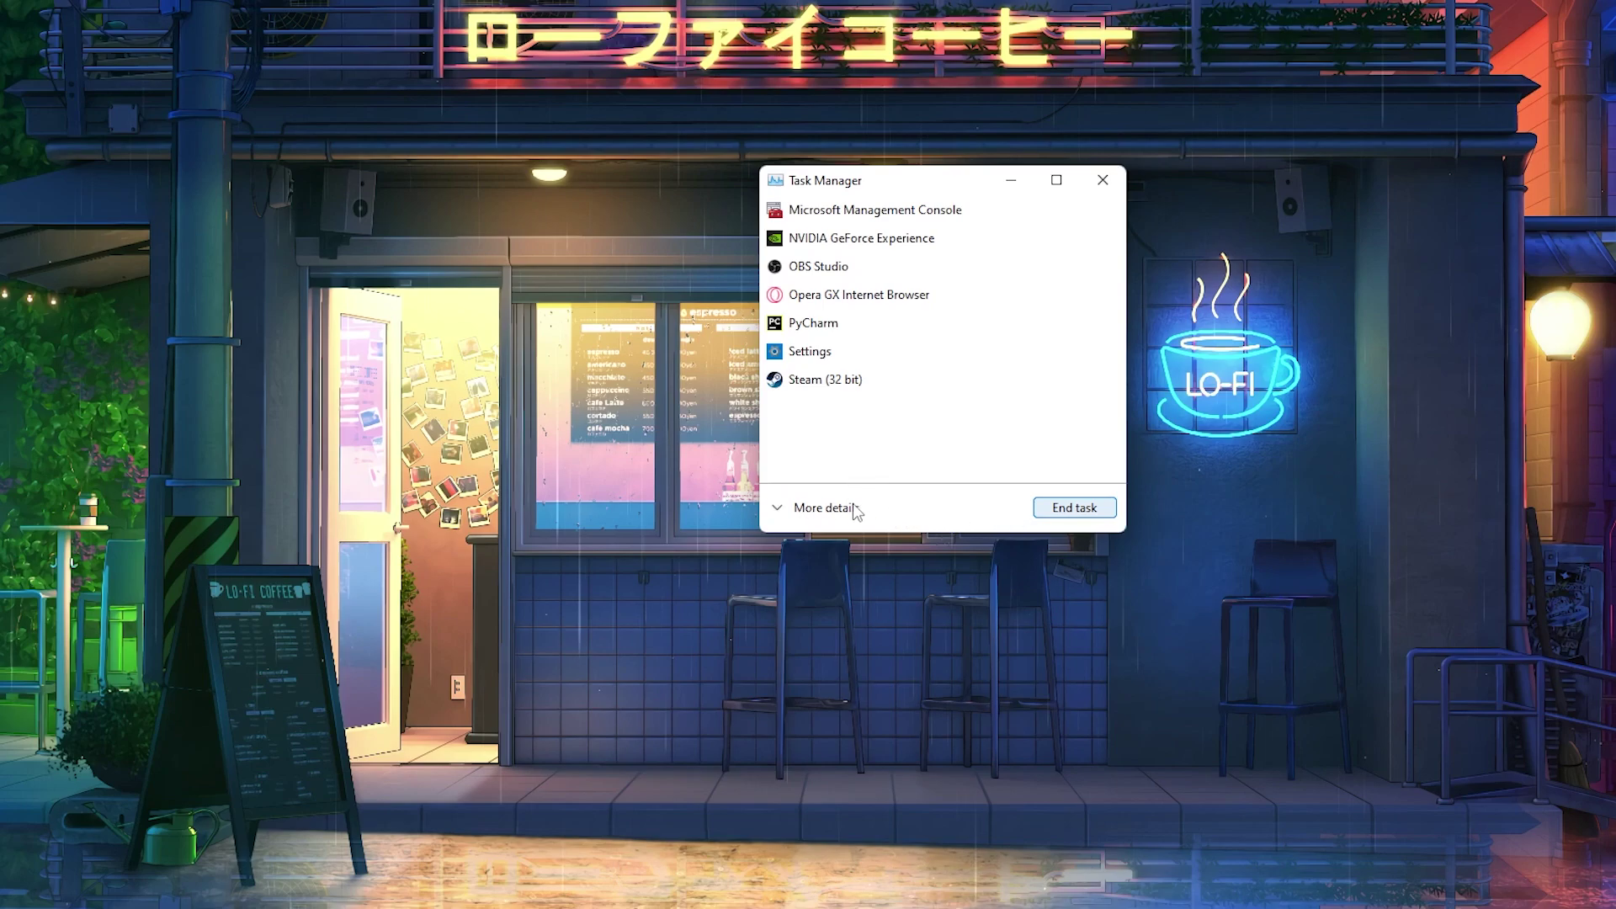
Expand Task Manager to full details and end the LGHUB Updater background process.
{"action": "left_click", "coordinate": [807, 509]}
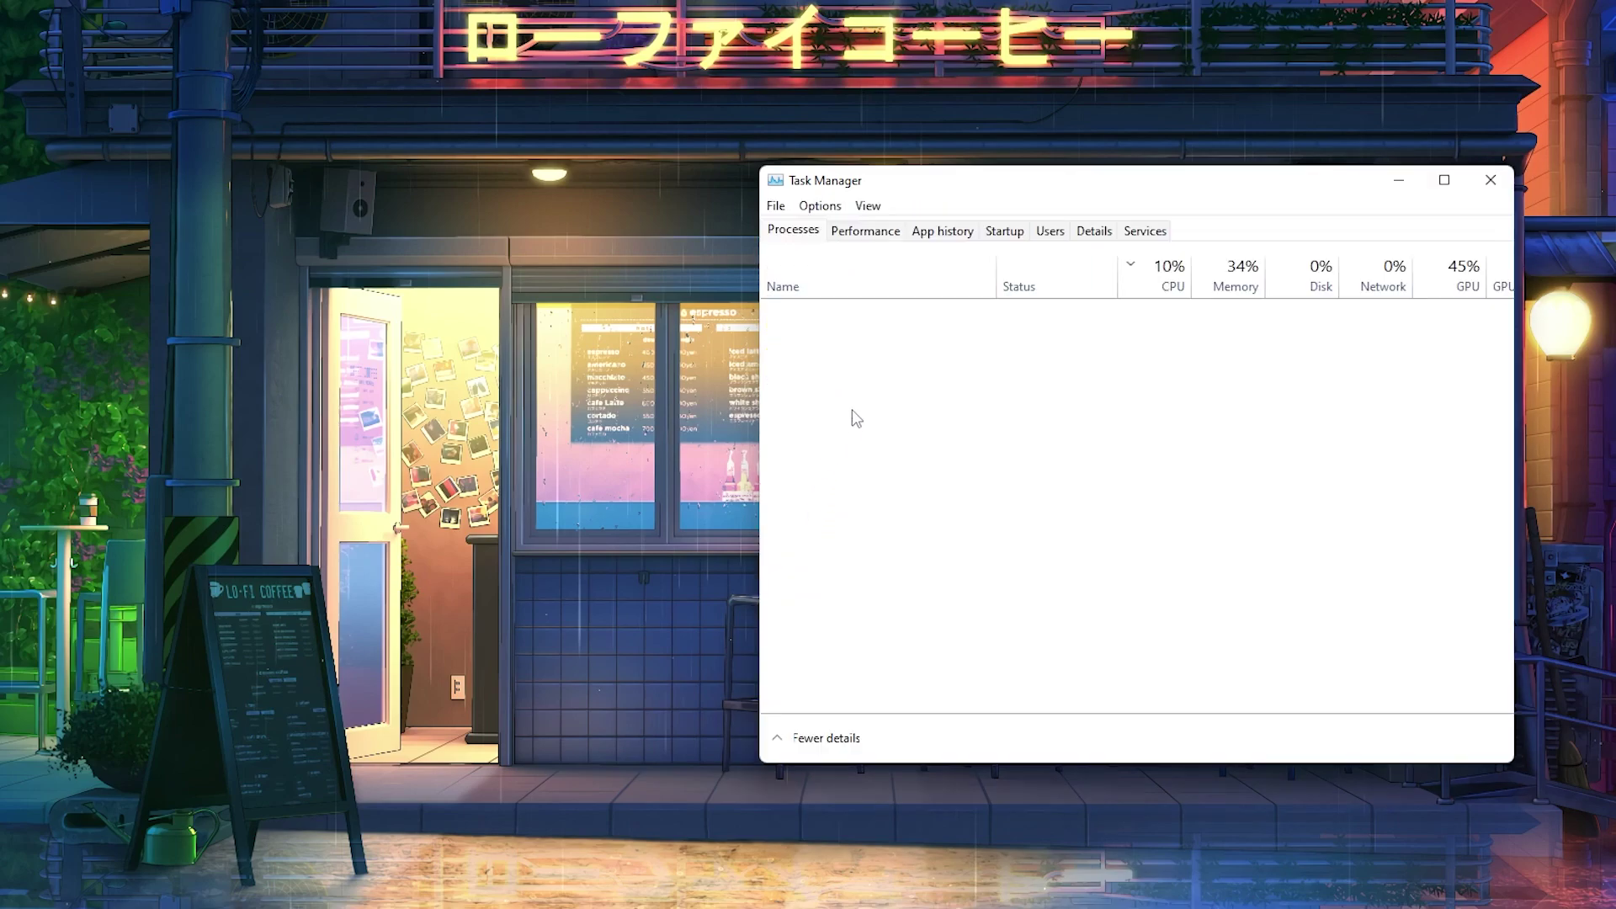
{"action": "scroll", "coordinate": [787, 479], "scroll_direction": "down", "scroll_amount": 5}
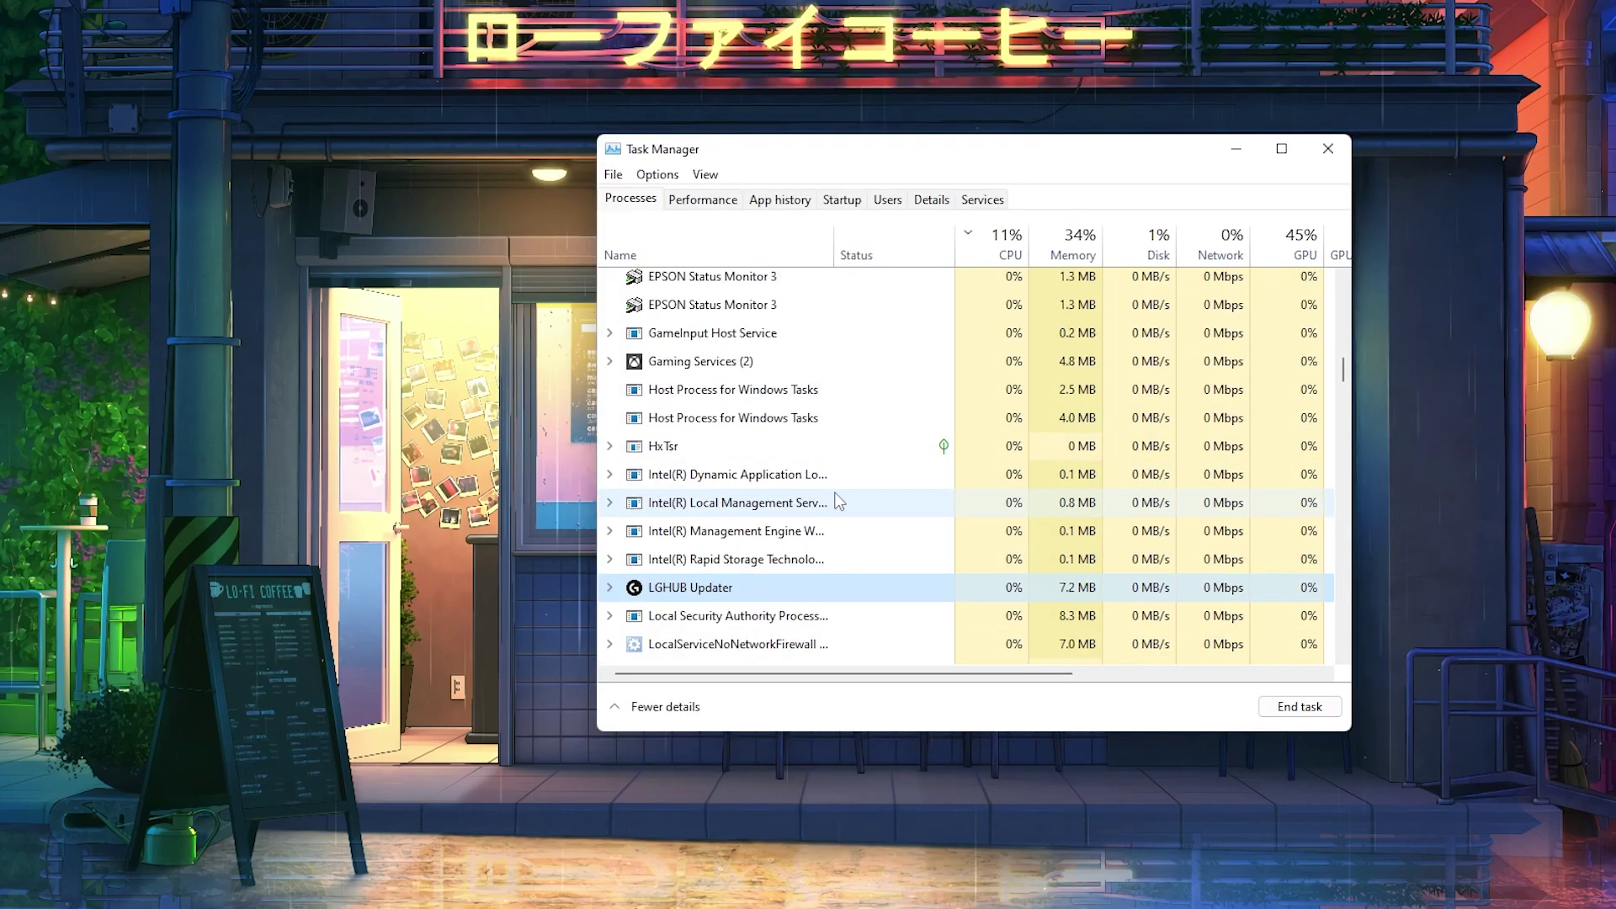
{"action": "scroll", "coordinate": [821, 530], "scroll_direction": "down", "scroll_amount": 1}
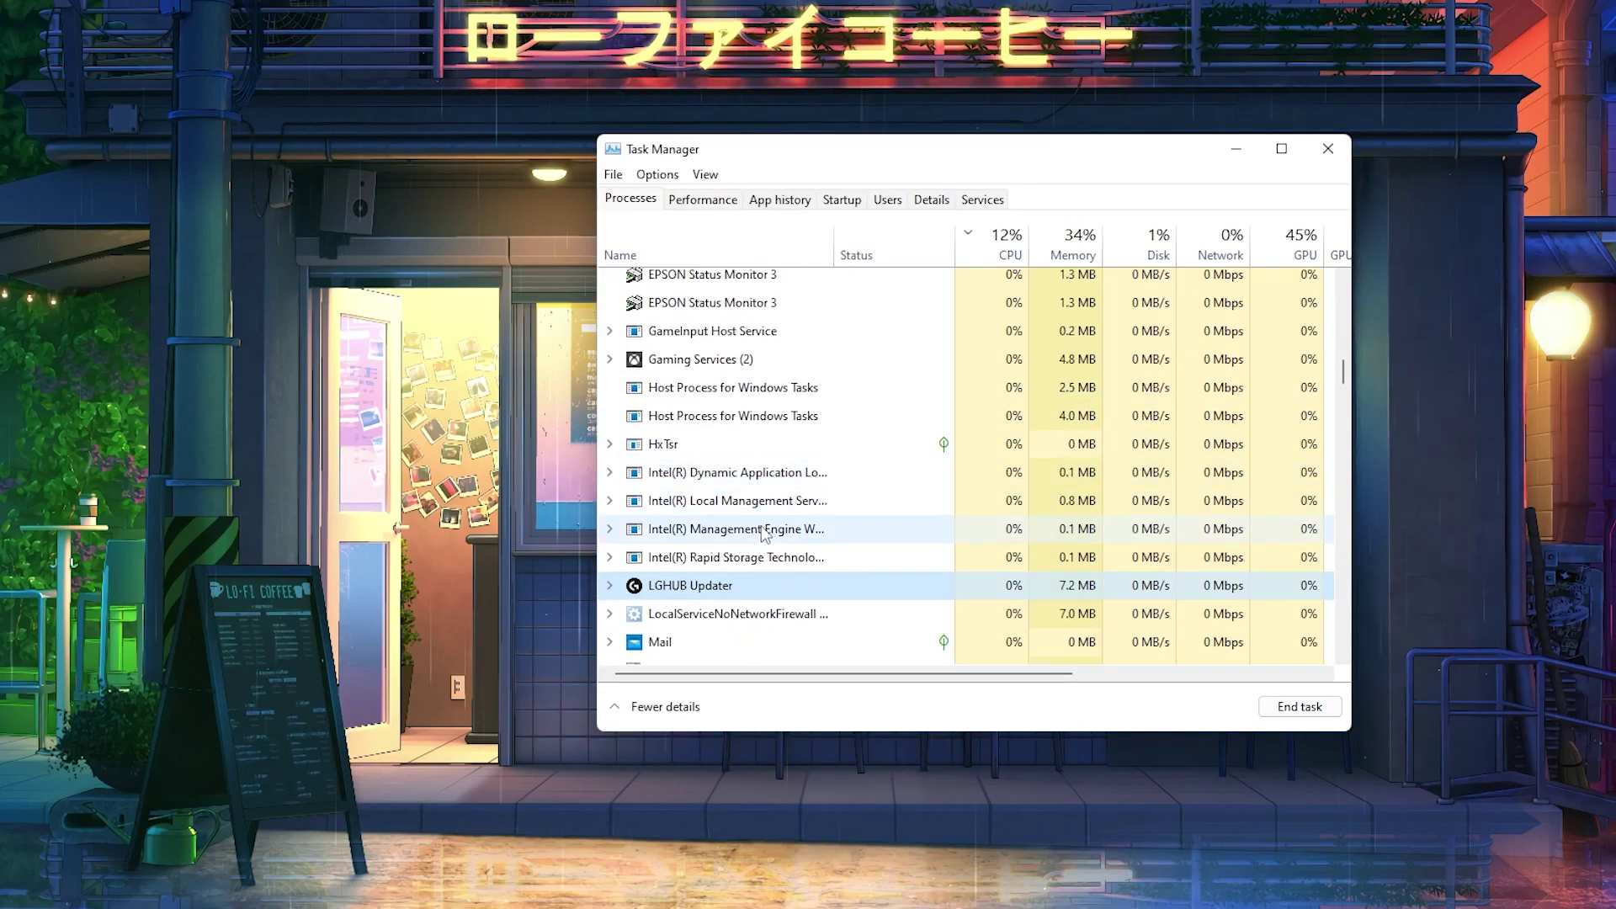
{"action": "left_click", "coordinate": [1296, 706]}
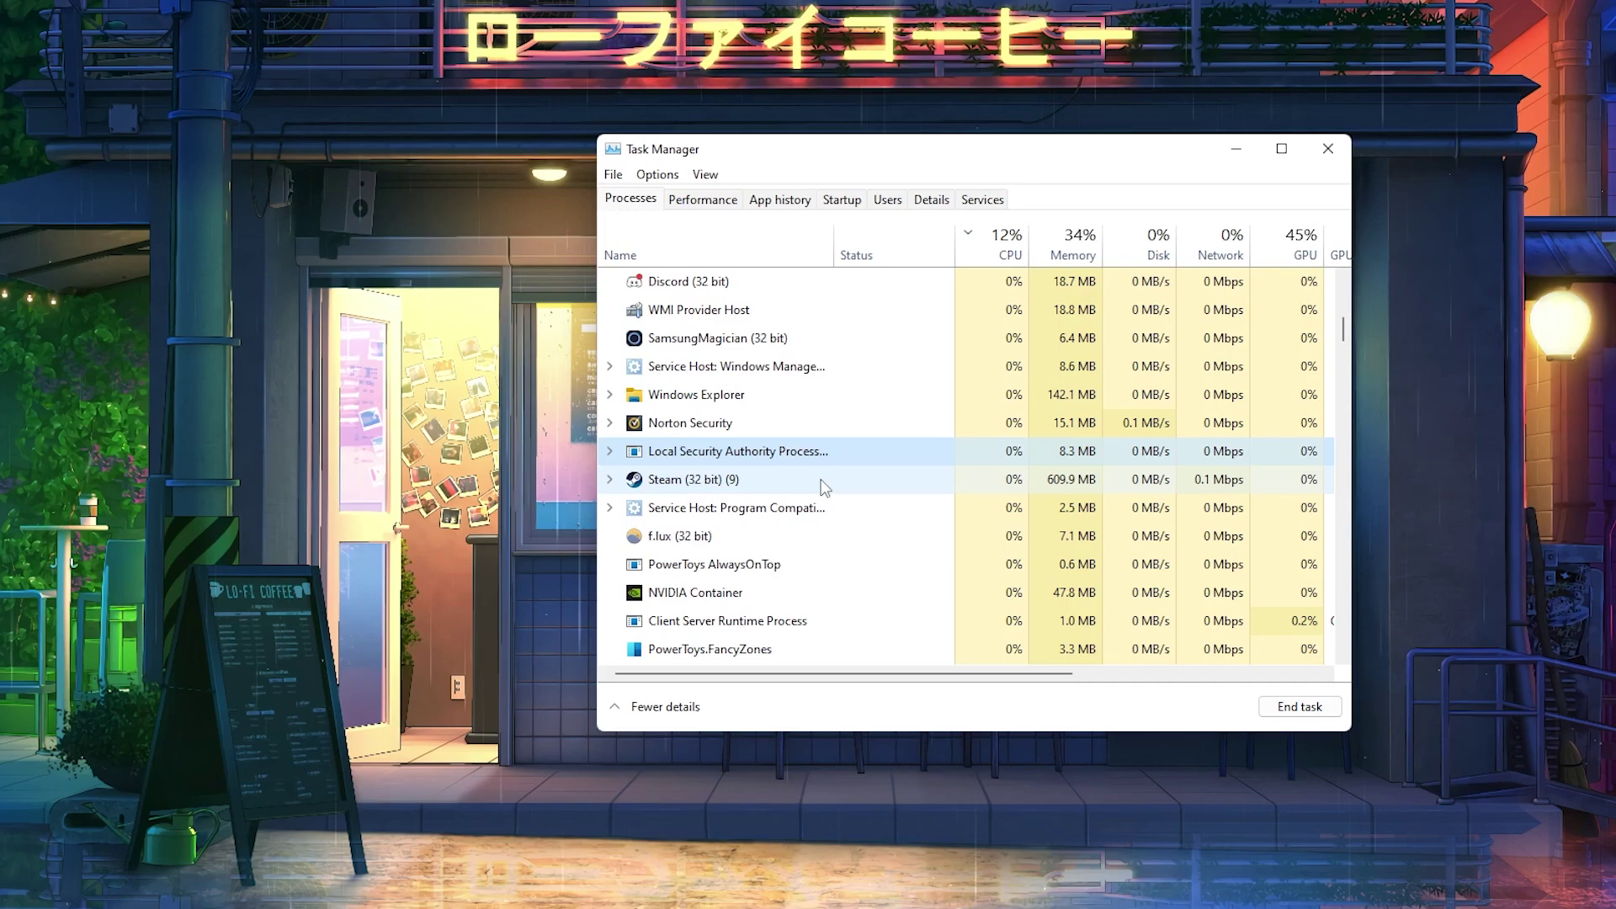
{"action": "scroll", "coordinate": [872, 508], "scroll_direction": "down", "scroll_amount": 1}
{"action": "scroll", "coordinate": [872, 508], "scroll_direction": "down", "scroll_amount": 1}
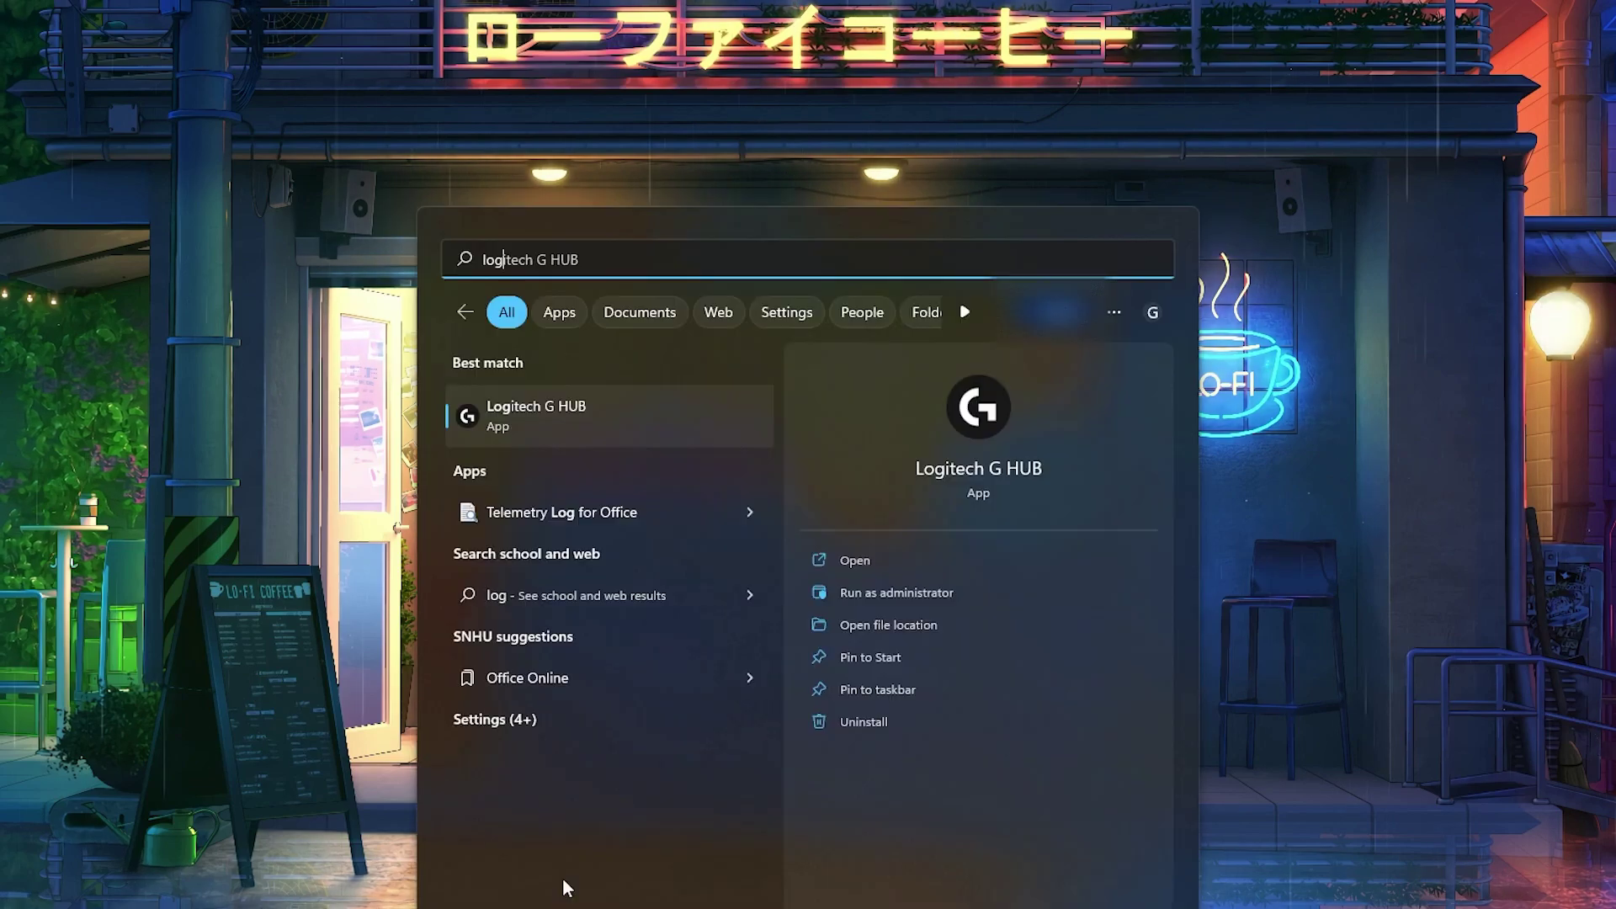
Relaunch Logitech G HUB as administrator from the Start search best match.
{"action": "right_click", "coordinate": [581, 408]}
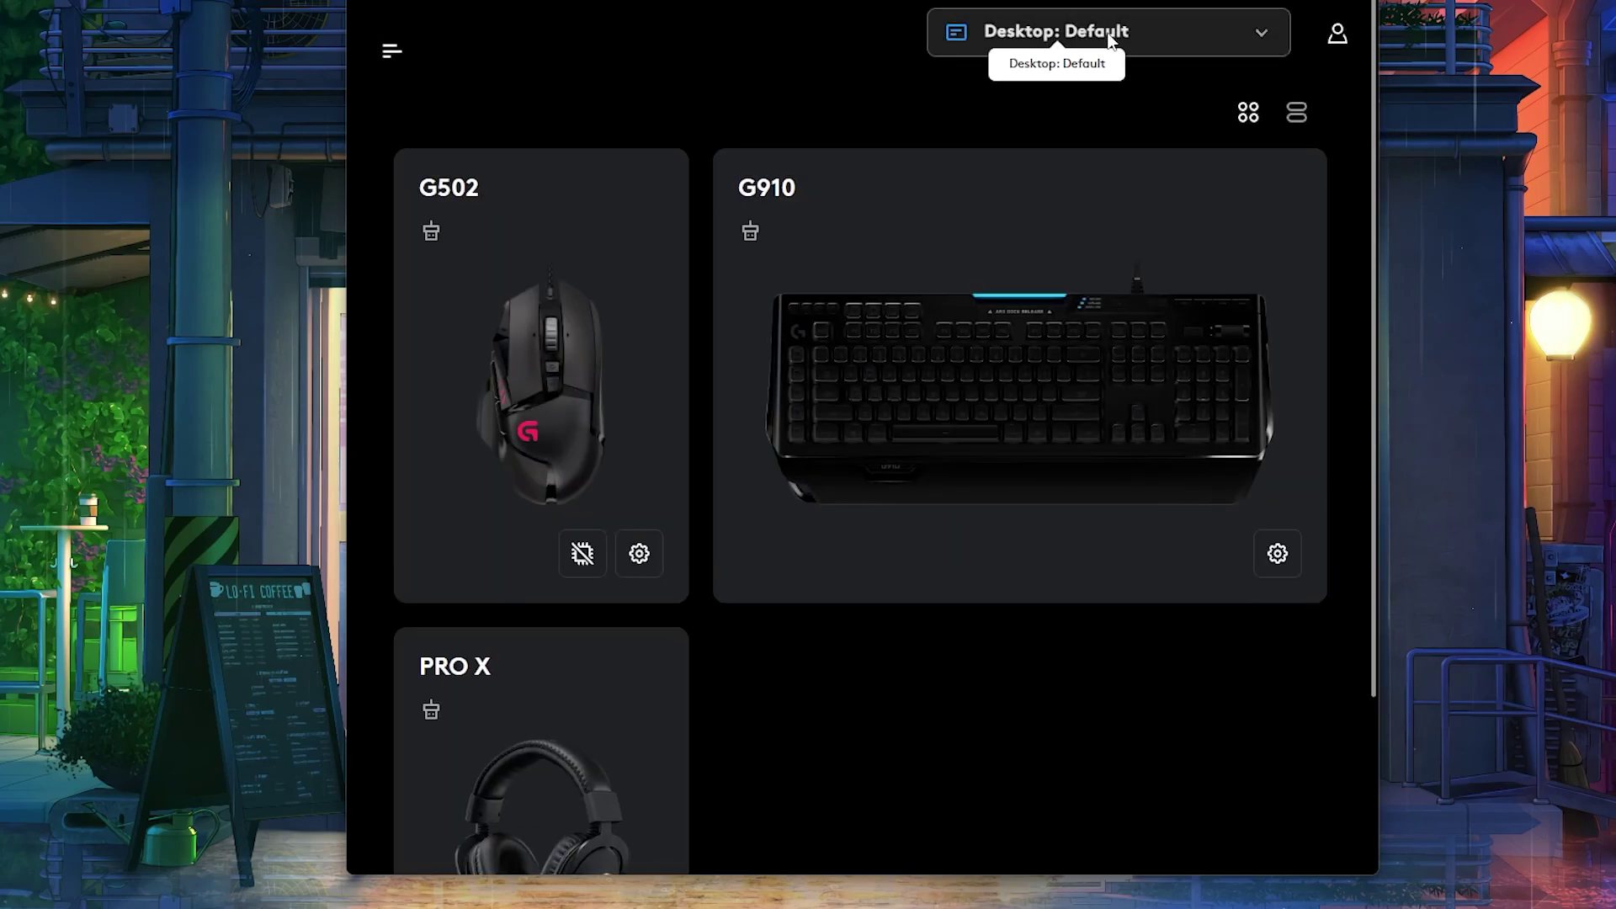
Switch to Wallpaper Engine: Default and back to Cyberpunk 2077: Default, then open its scripting page.
{"action": "left_click", "coordinate": [1121, 40]}
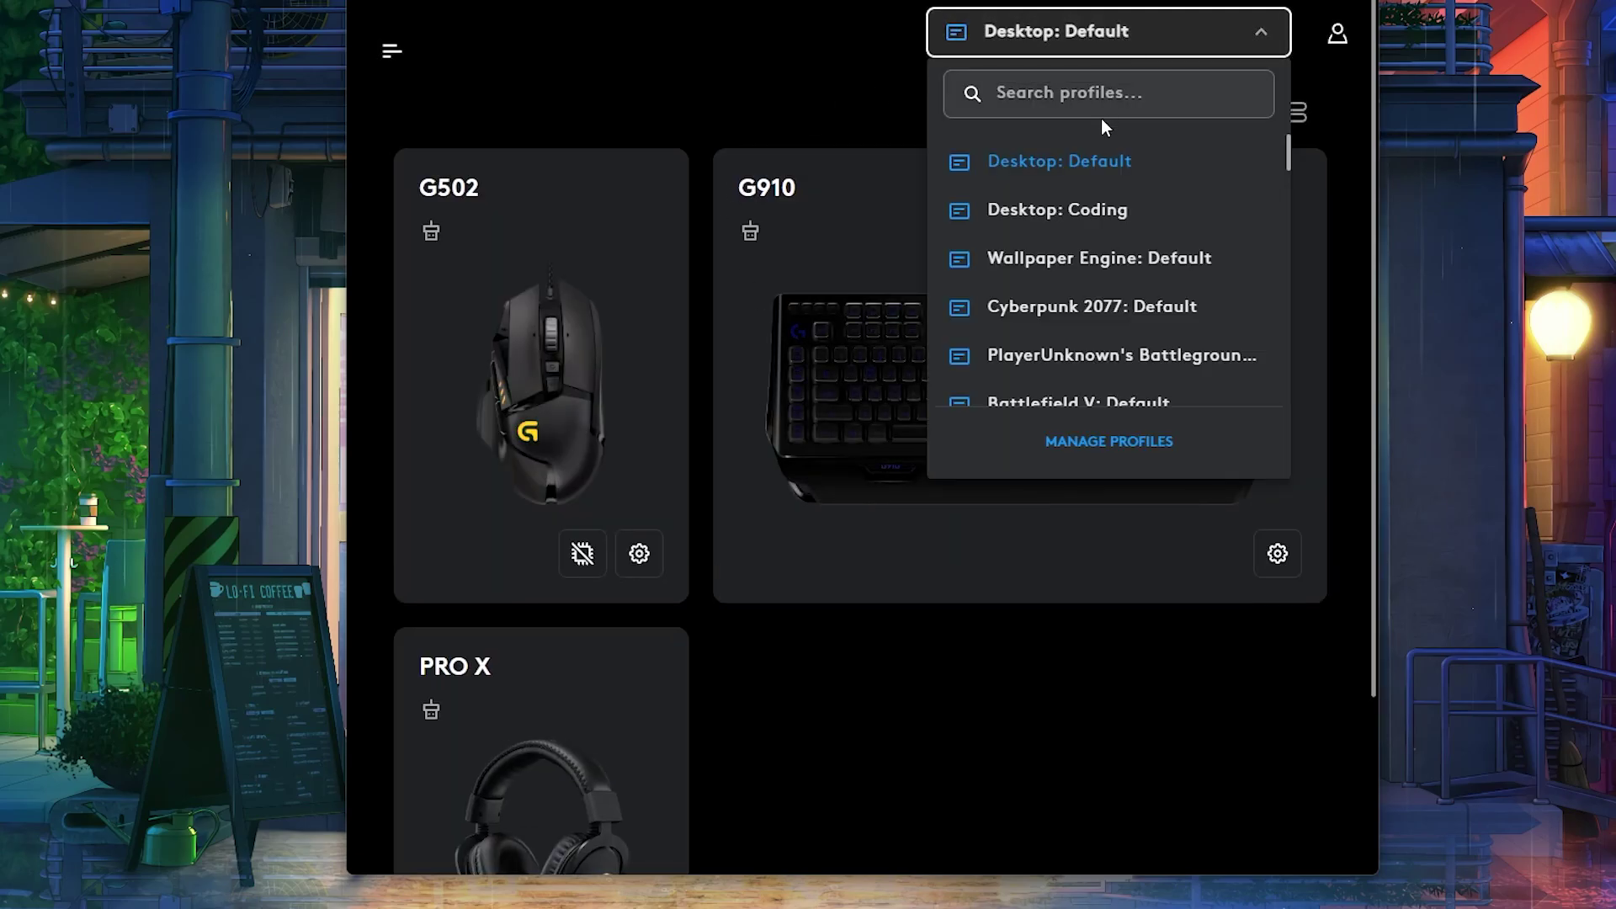
{"action": "left_click", "coordinate": [1085, 260]}
{"action": "left_click", "coordinate": [1058, 20]}
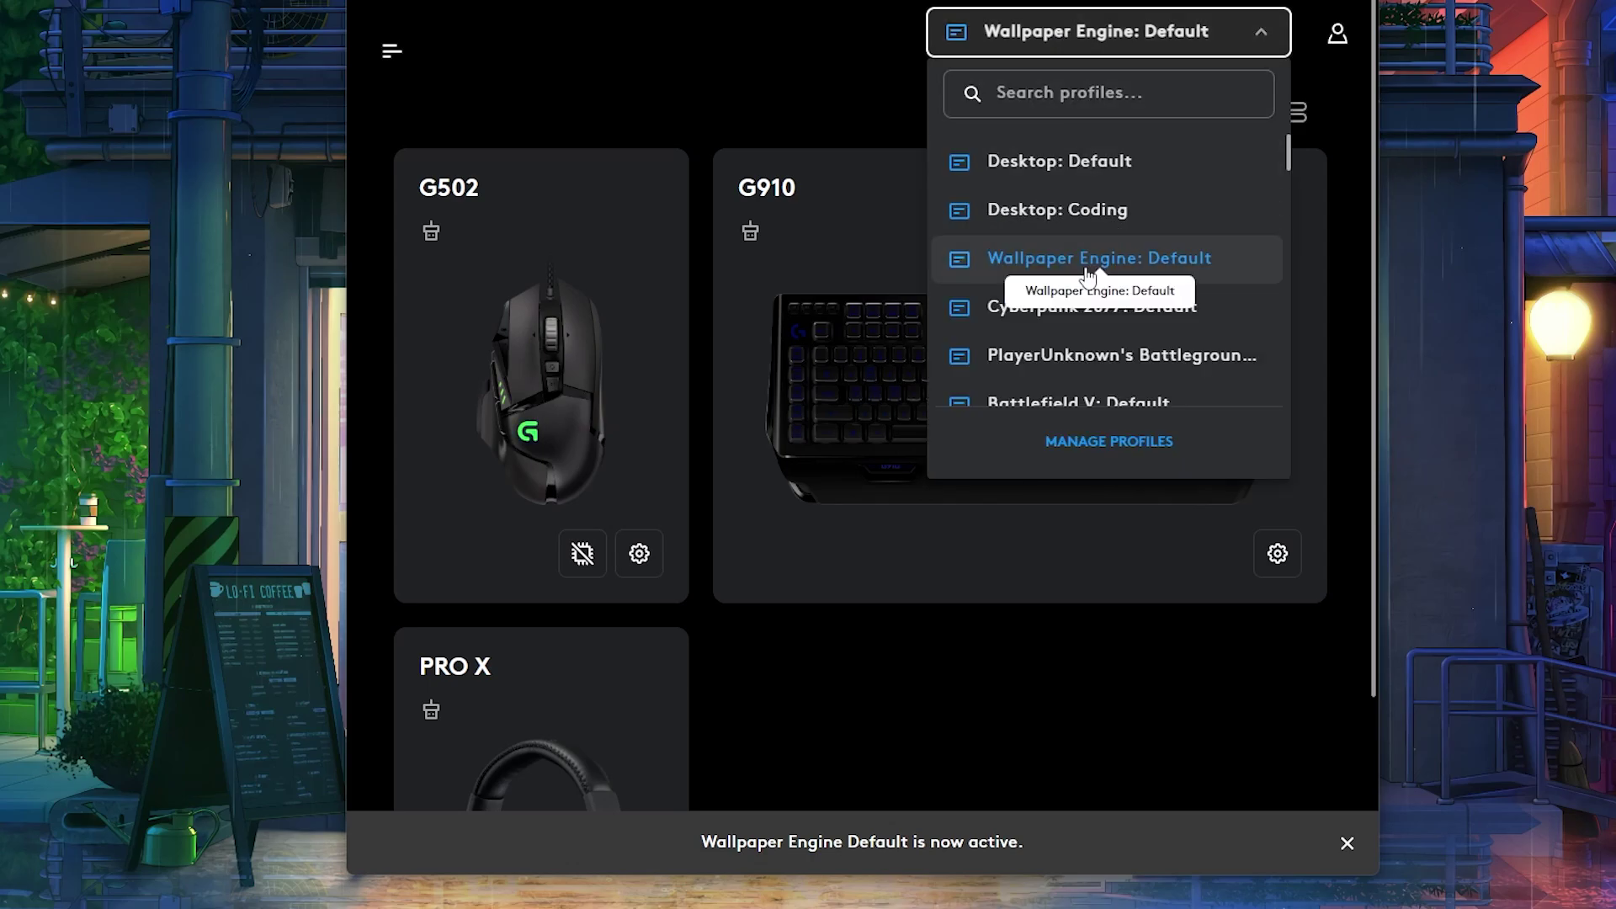
{"action": "left_click", "coordinate": [1071, 303]}
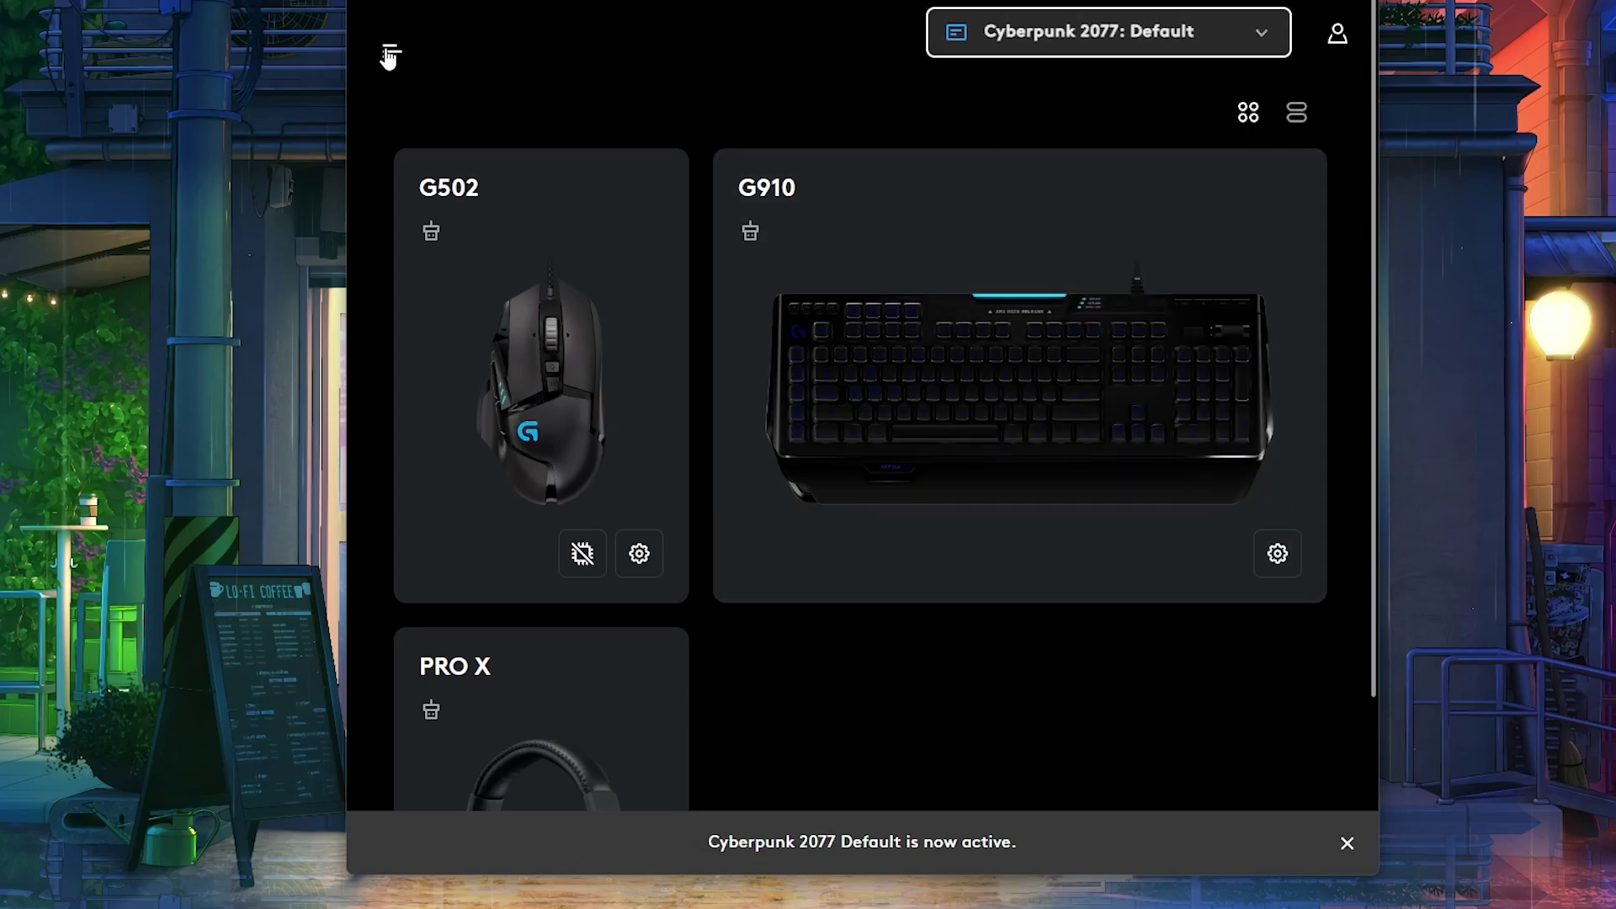
{"action": "left_click", "coordinate": [388, 55]}
{"action": "left_click", "coordinate": [484, 169]}
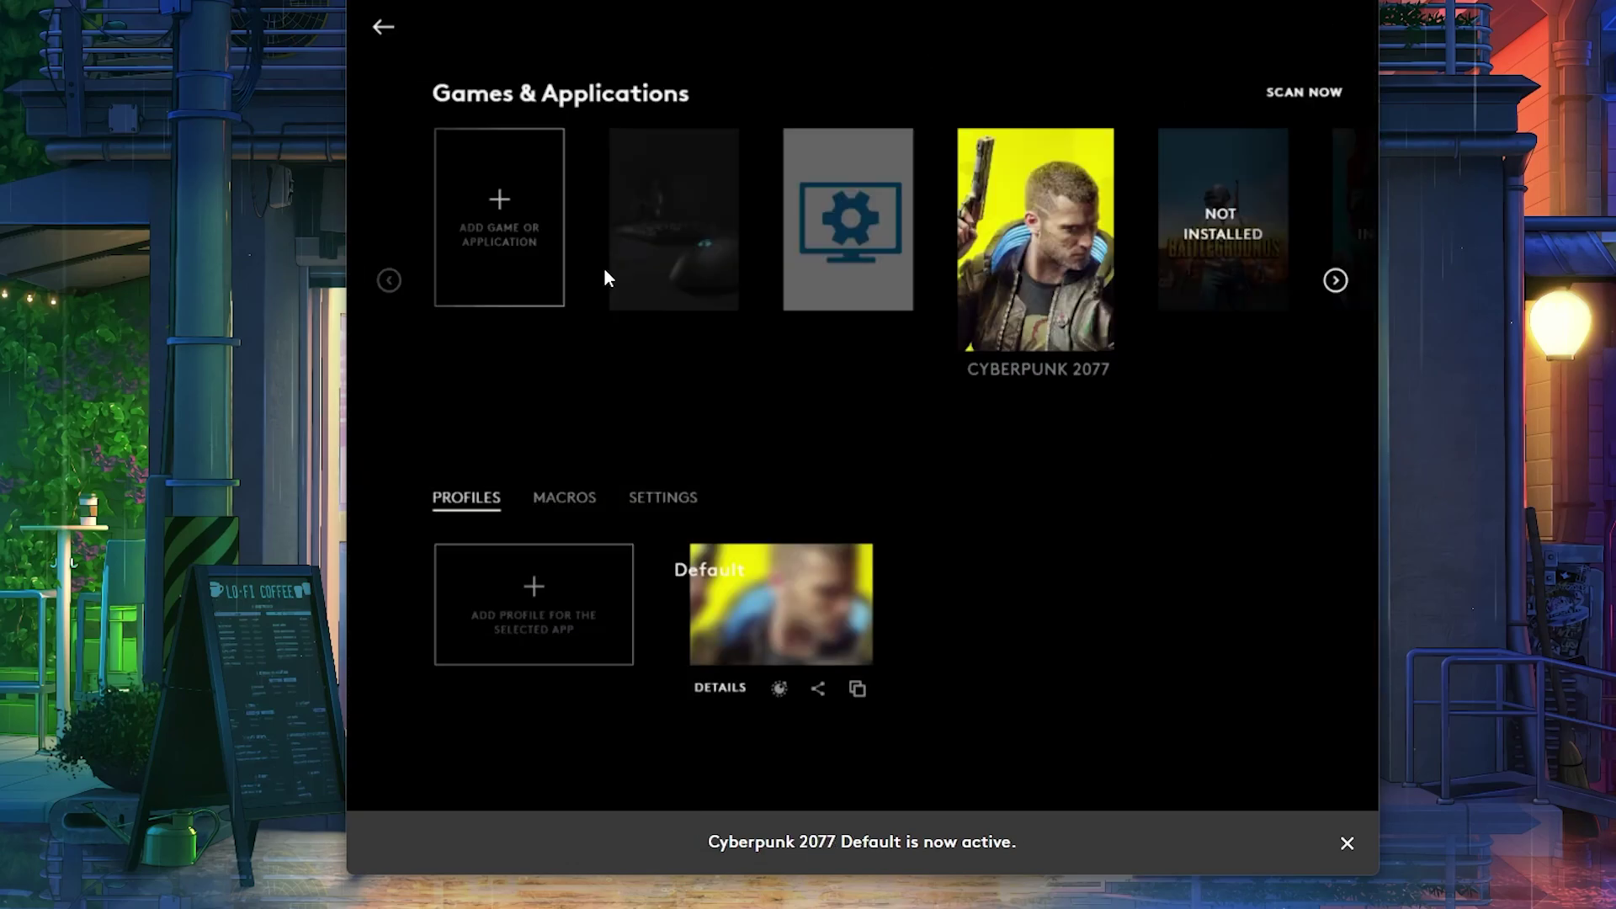
{"action": "left_click", "coordinate": [782, 683]}
Create a New Script for the Cyberpunk profile and select its template OnEvent code.
{"action": "left_click", "coordinate": [740, 53]}
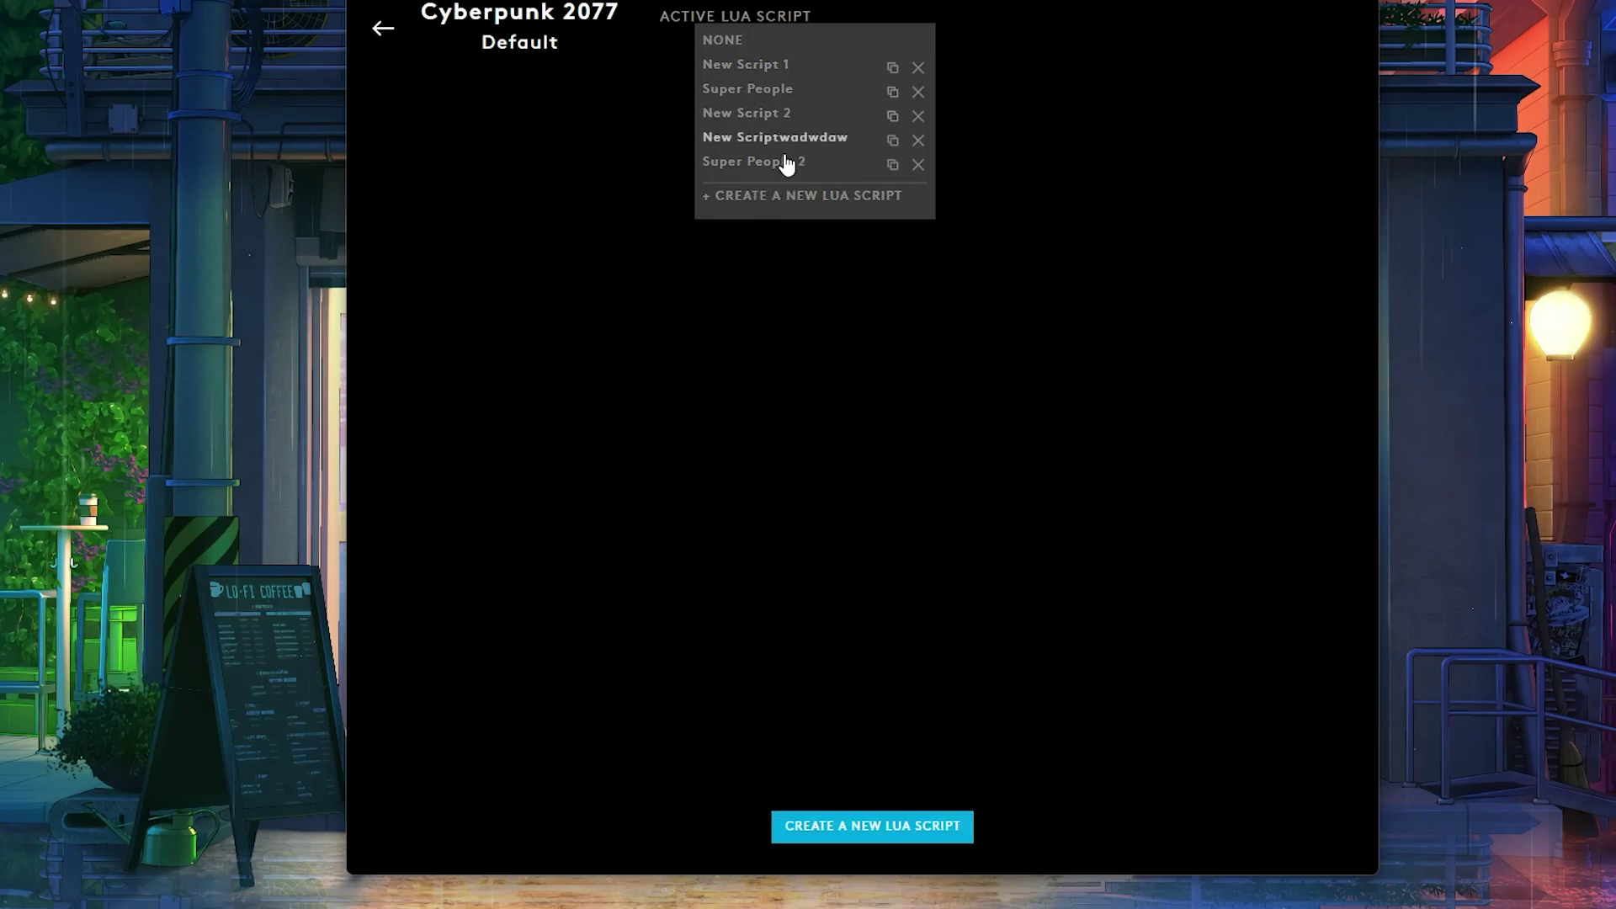
{"action": "left_click", "coordinate": [795, 197]}
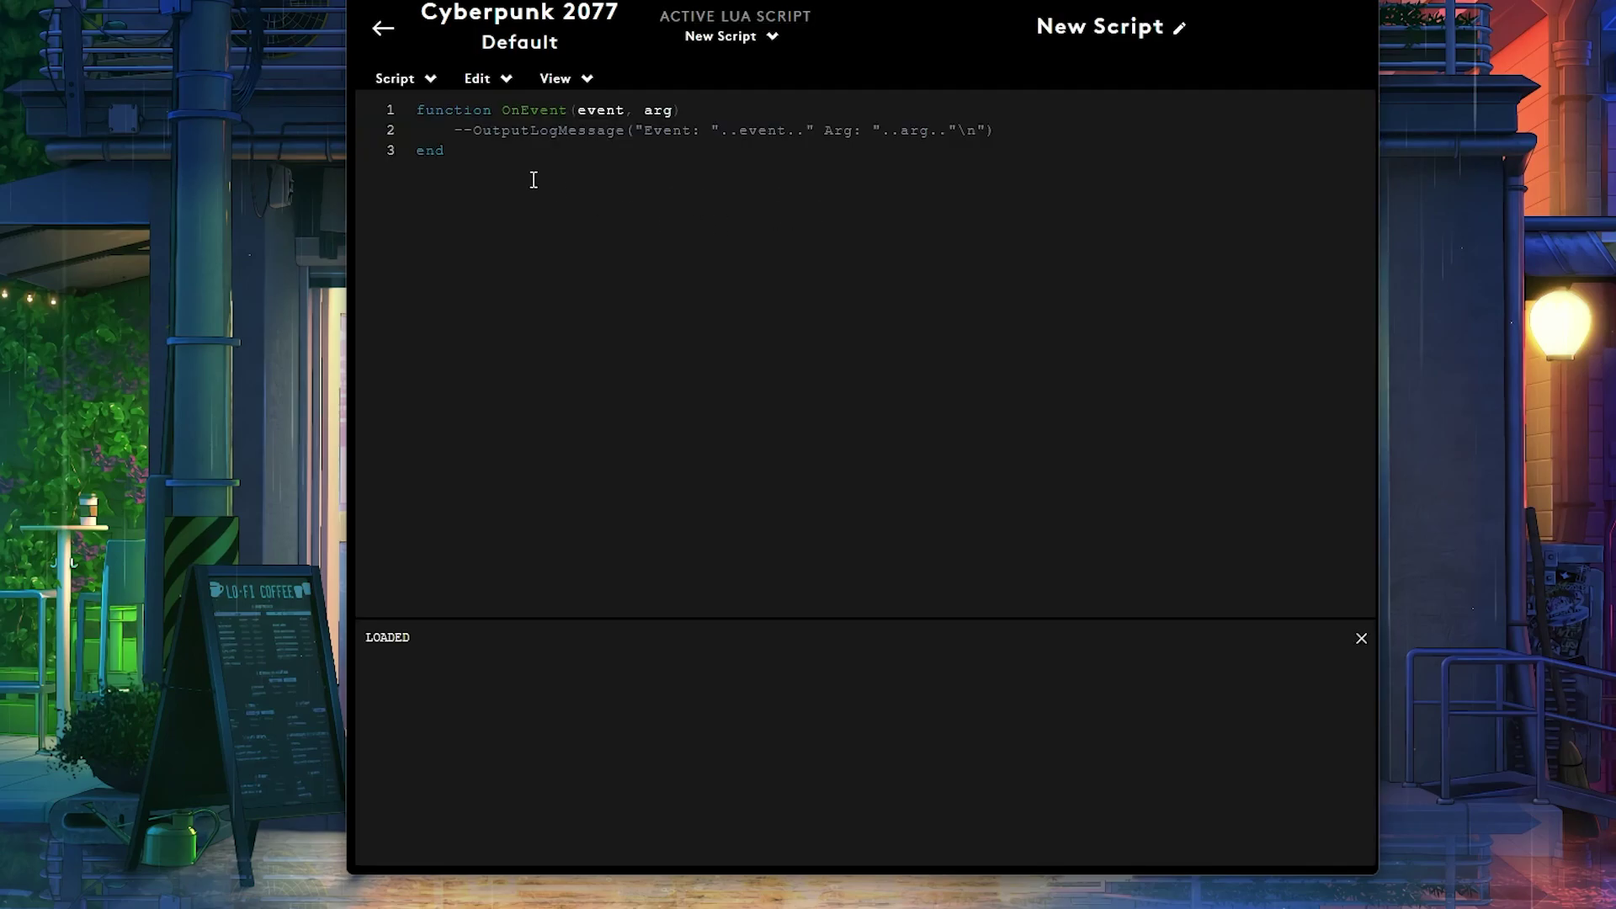
{"action": "key", "text": "ctrl+a"}
{"action": "left_click_drag", "start_coordinate": [855, 15], "coordinate": [890, 18]}
{"action": "key", "text": "ctrl+a"}
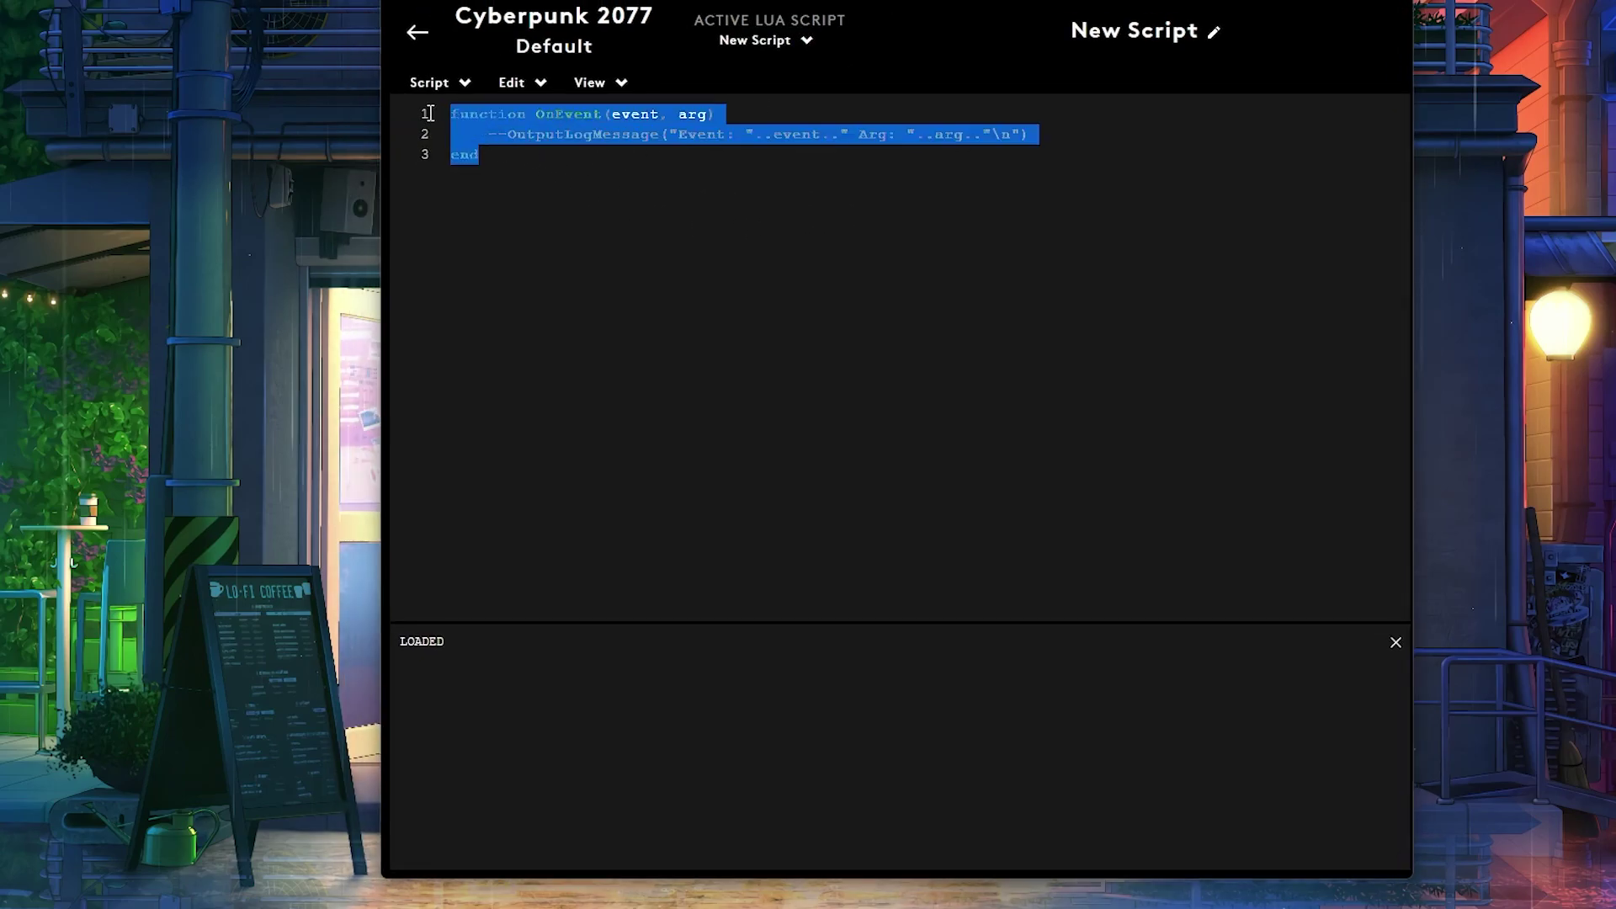
{"action": "left_click", "coordinate": [534, 155]}
{"action": "key", "text": "ctrl+a"}
{"action": "left_click", "coordinate": [530, 151]}
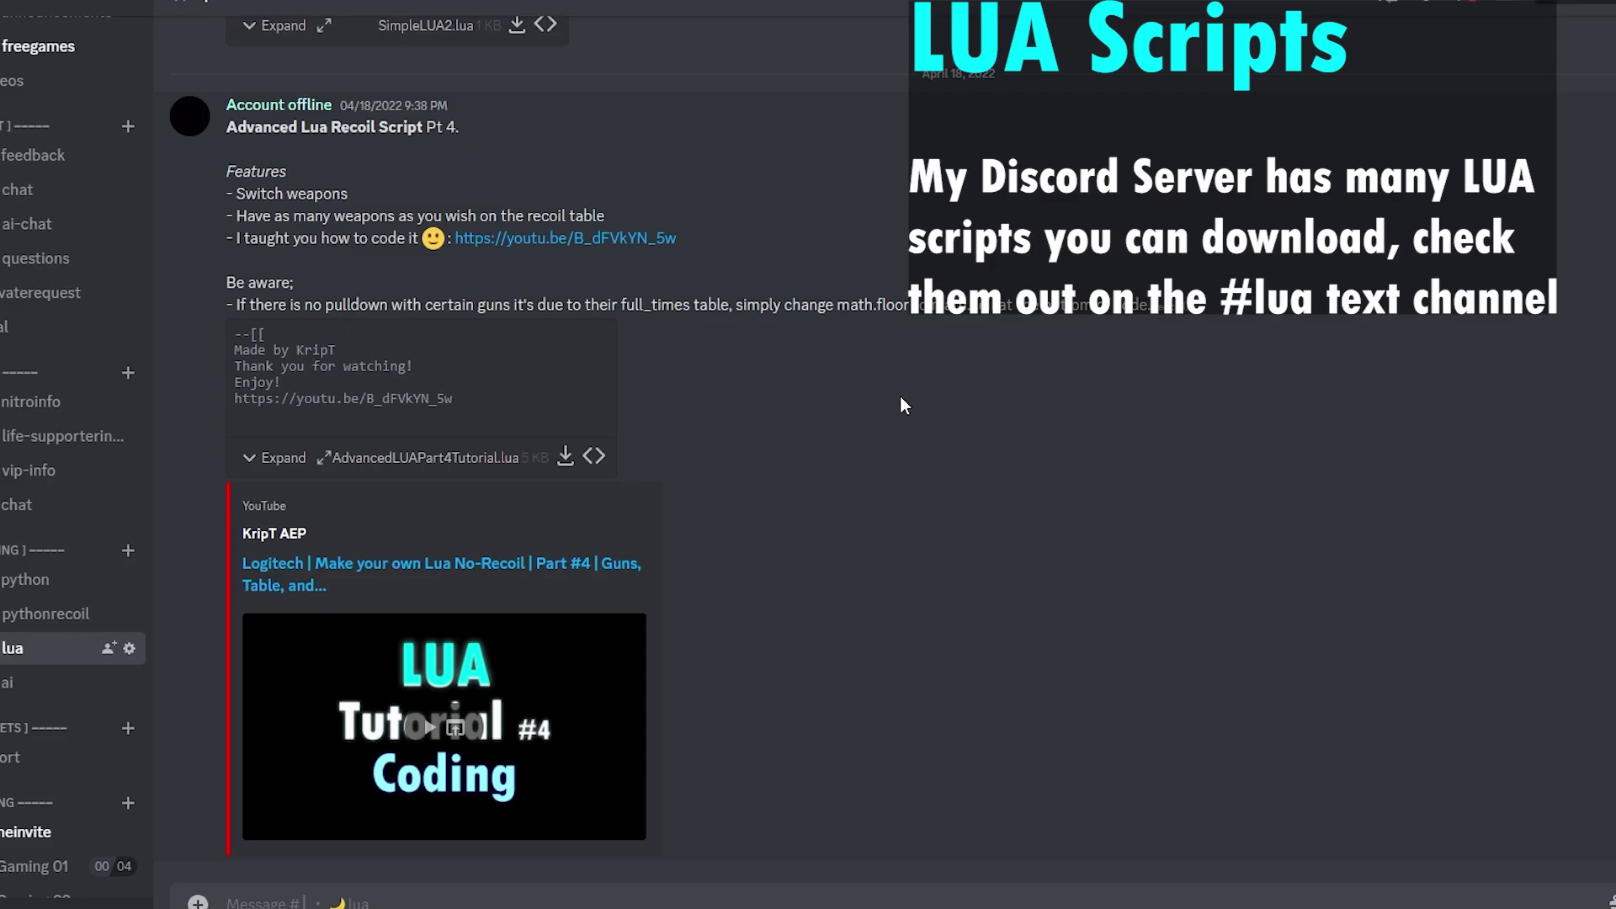
Expand the AdvancedLUAPart4Tutorial.lua attachment in Discord's #lua channel and scroll through its code.
{"action": "left_click", "coordinate": [252, 457]}
{"action": "scroll", "coordinate": [444, 383], "scroll_direction": "up", "scroll_amount": 5}
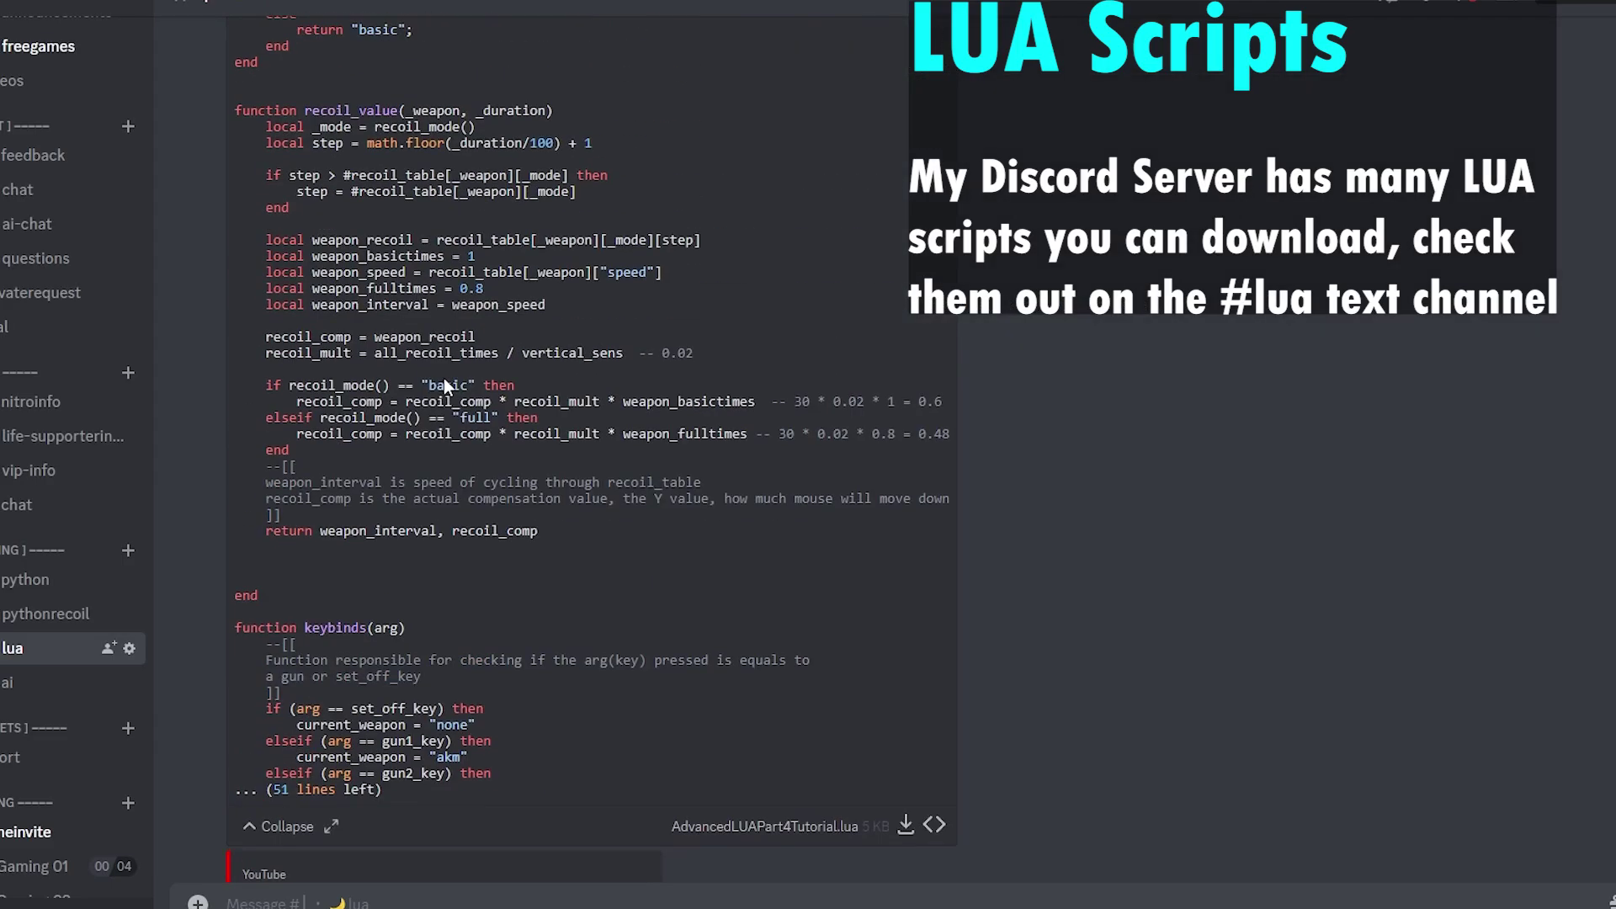
{"action": "scroll", "coordinate": [443, 380], "scroll_direction": "up", "scroll_amount": 8}
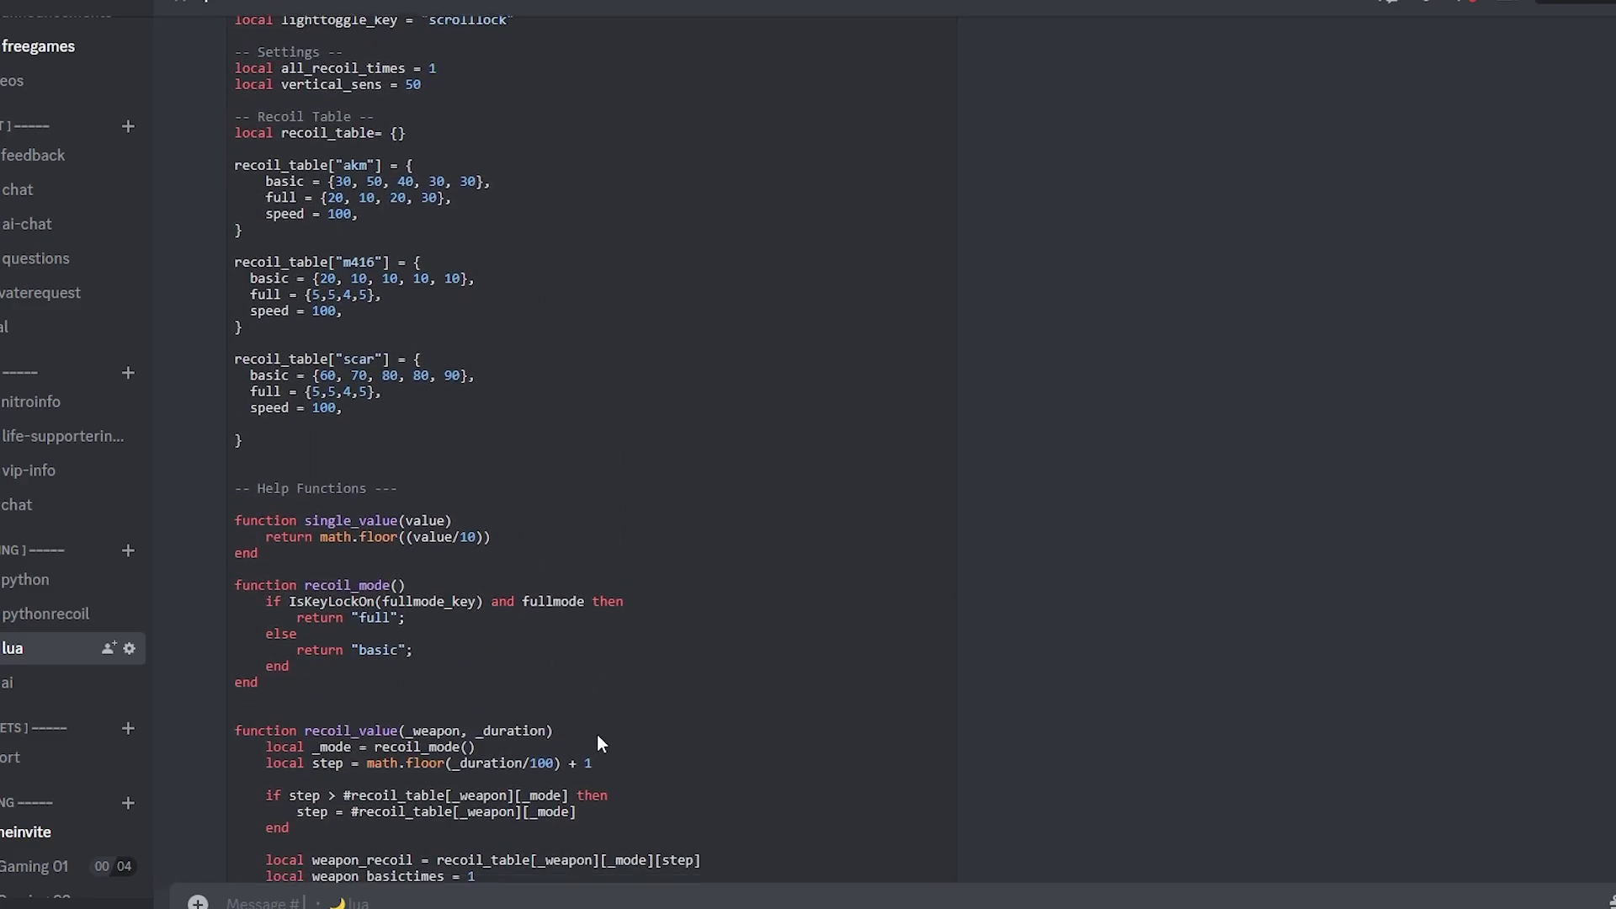
{"action": "scroll", "coordinate": [597, 734], "scroll_direction": "up", "scroll_amount": 15}
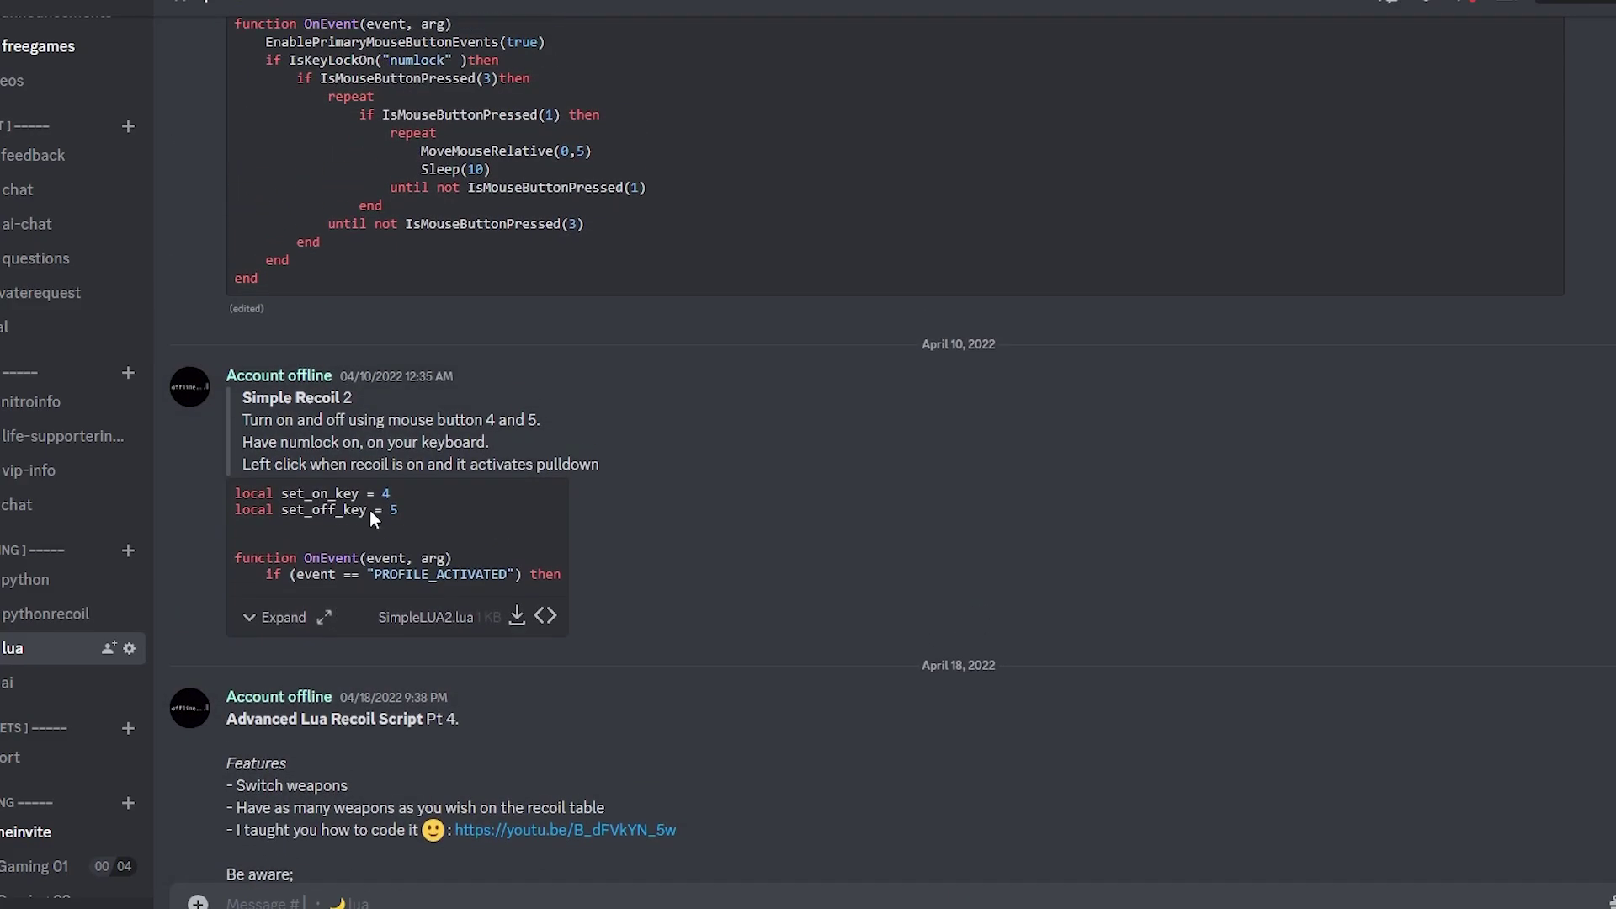
{"action": "scroll", "coordinate": [353, 512], "scroll_direction": "up", "scroll_amount": 7}
{"action": "scroll", "coordinate": [360, 508], "scroll_direction": "down", "scroll_amount": 15}
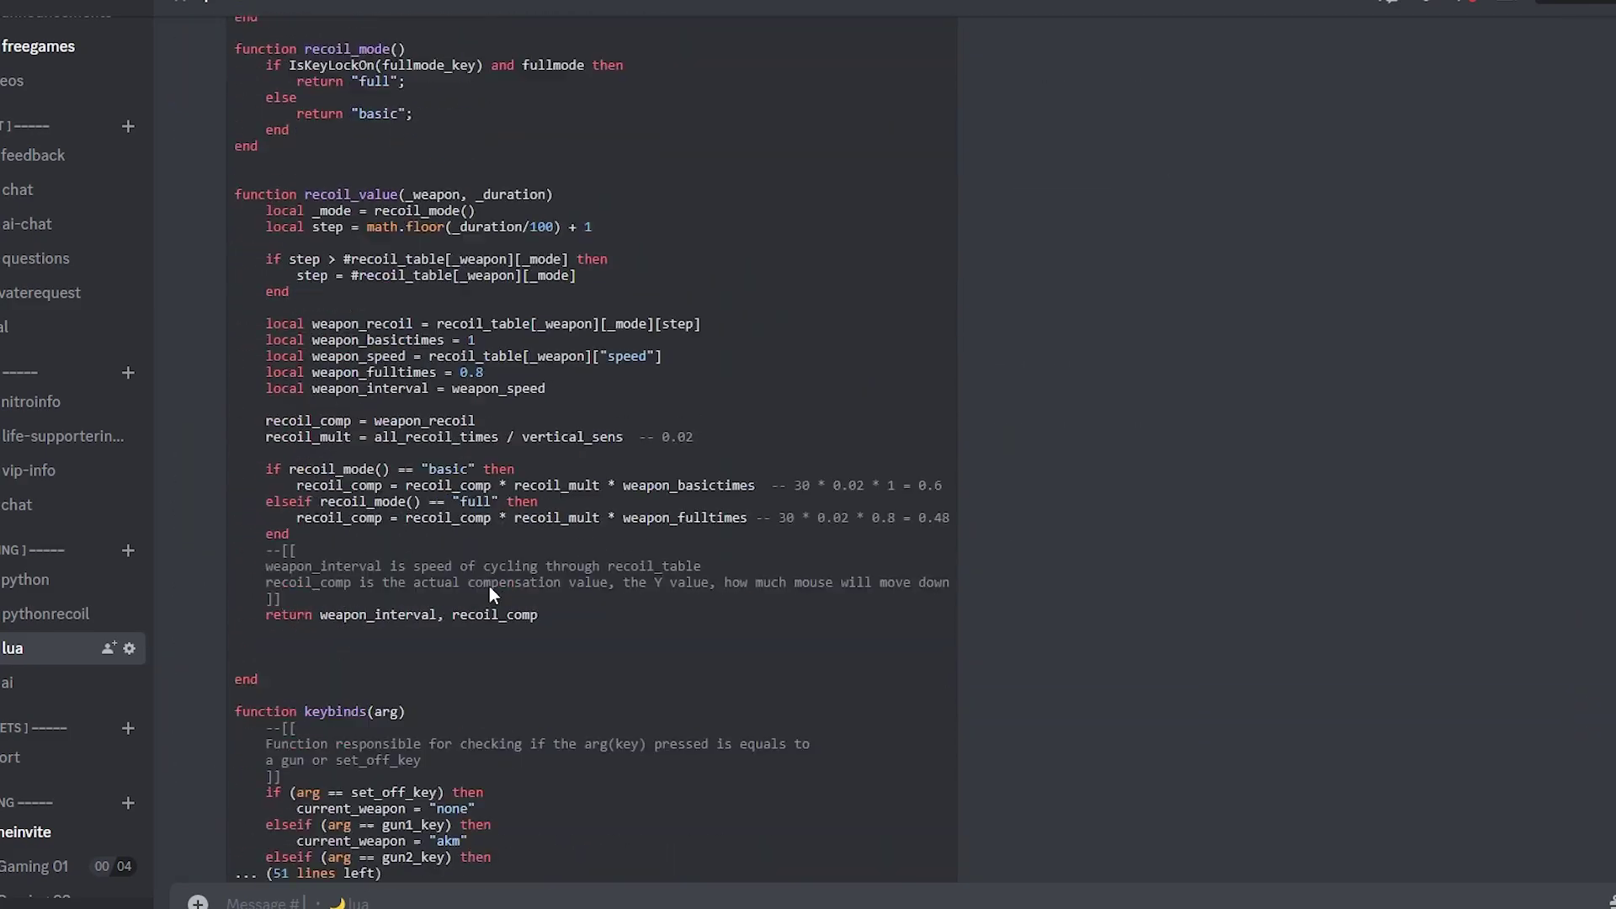
{"action": "scroll", "coordinate": [720, 742], "scroll_direction": "down", "scroll_amount": 6}
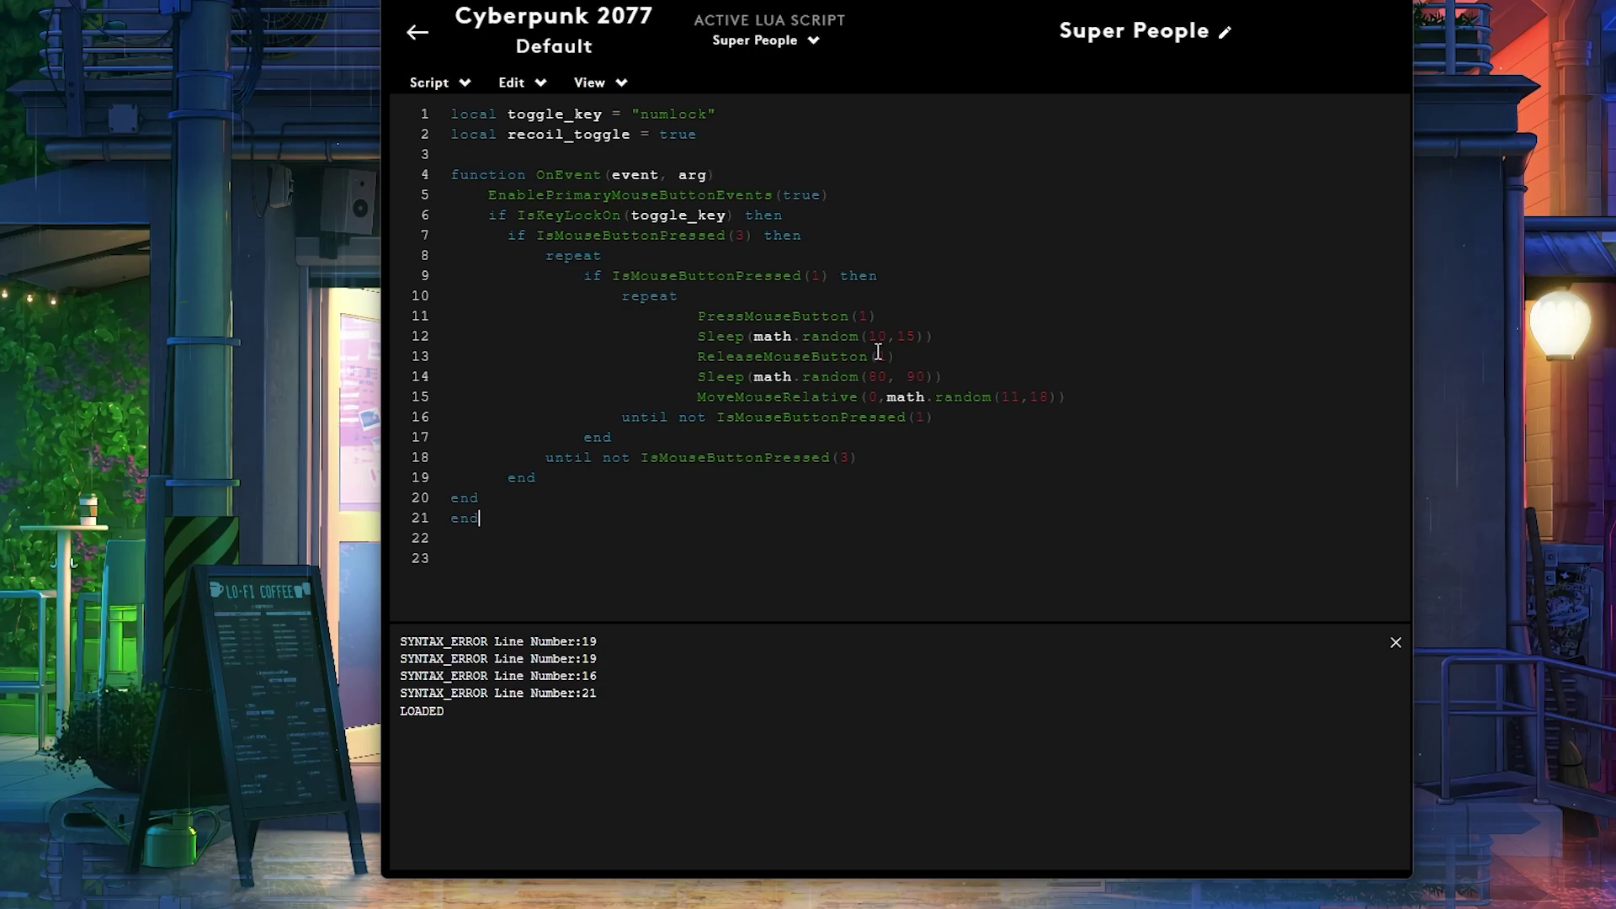
Delete the press, Sleep and ReleaseMouseButton lines from the inner loop and save with Ctrl+S.
{"action": "left_click_drag", "start_coordinate": [960, 356], "coordinate": [409, 316]}
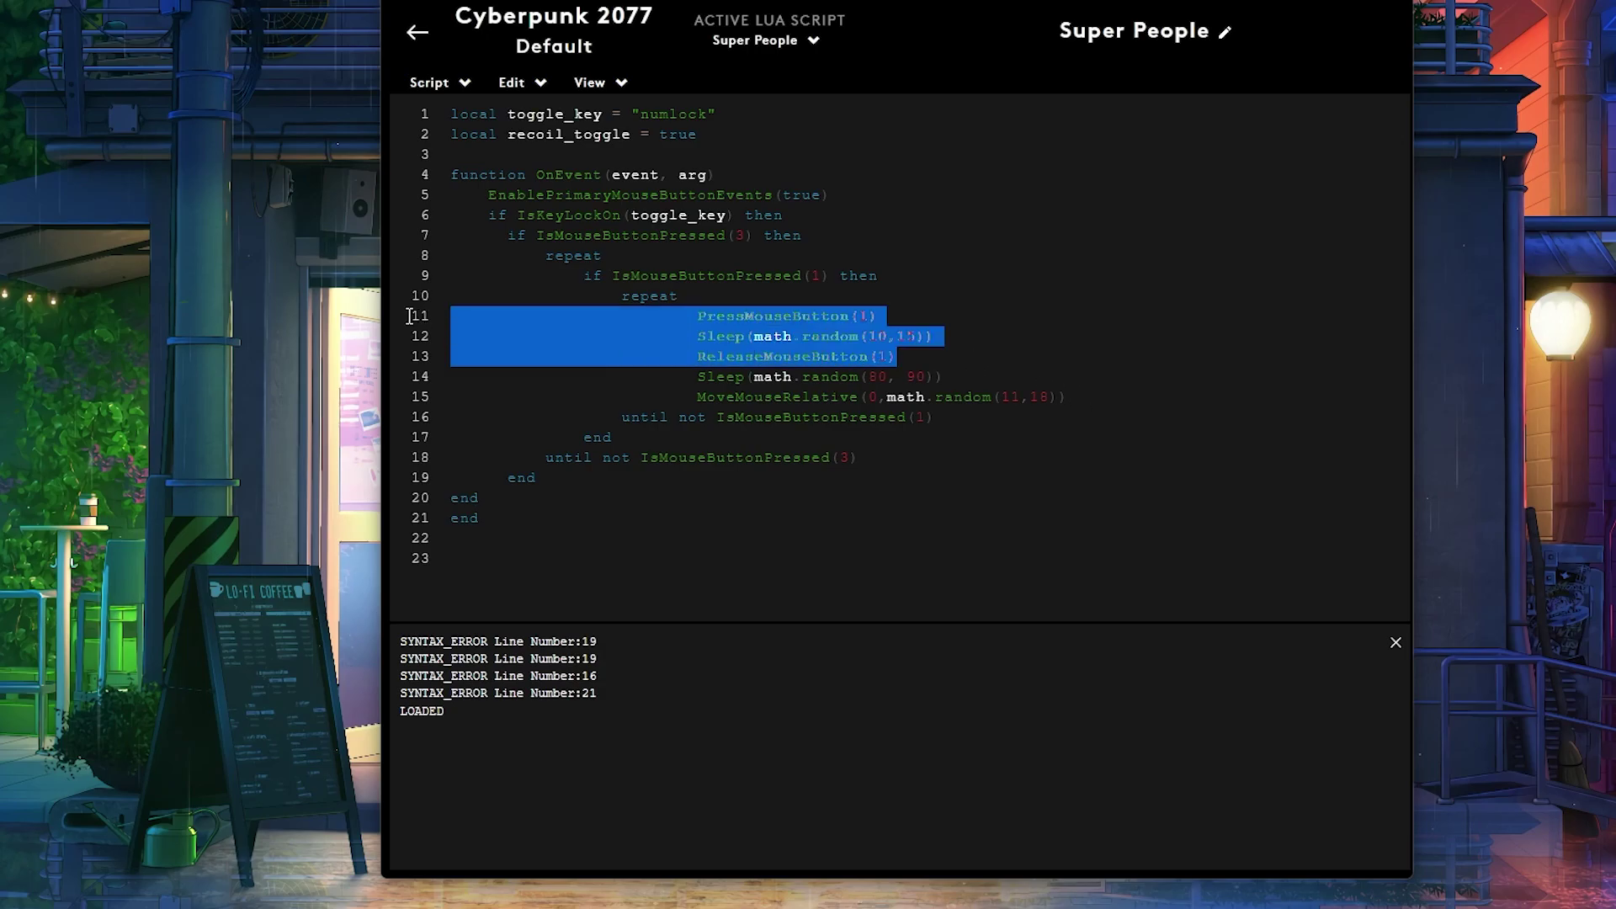
{"action": "key", "text": "BackSpace"}
{"action": "key", "text": "BackSpace"}
{"action": "left_click", "coordinate": [1029, 314]}
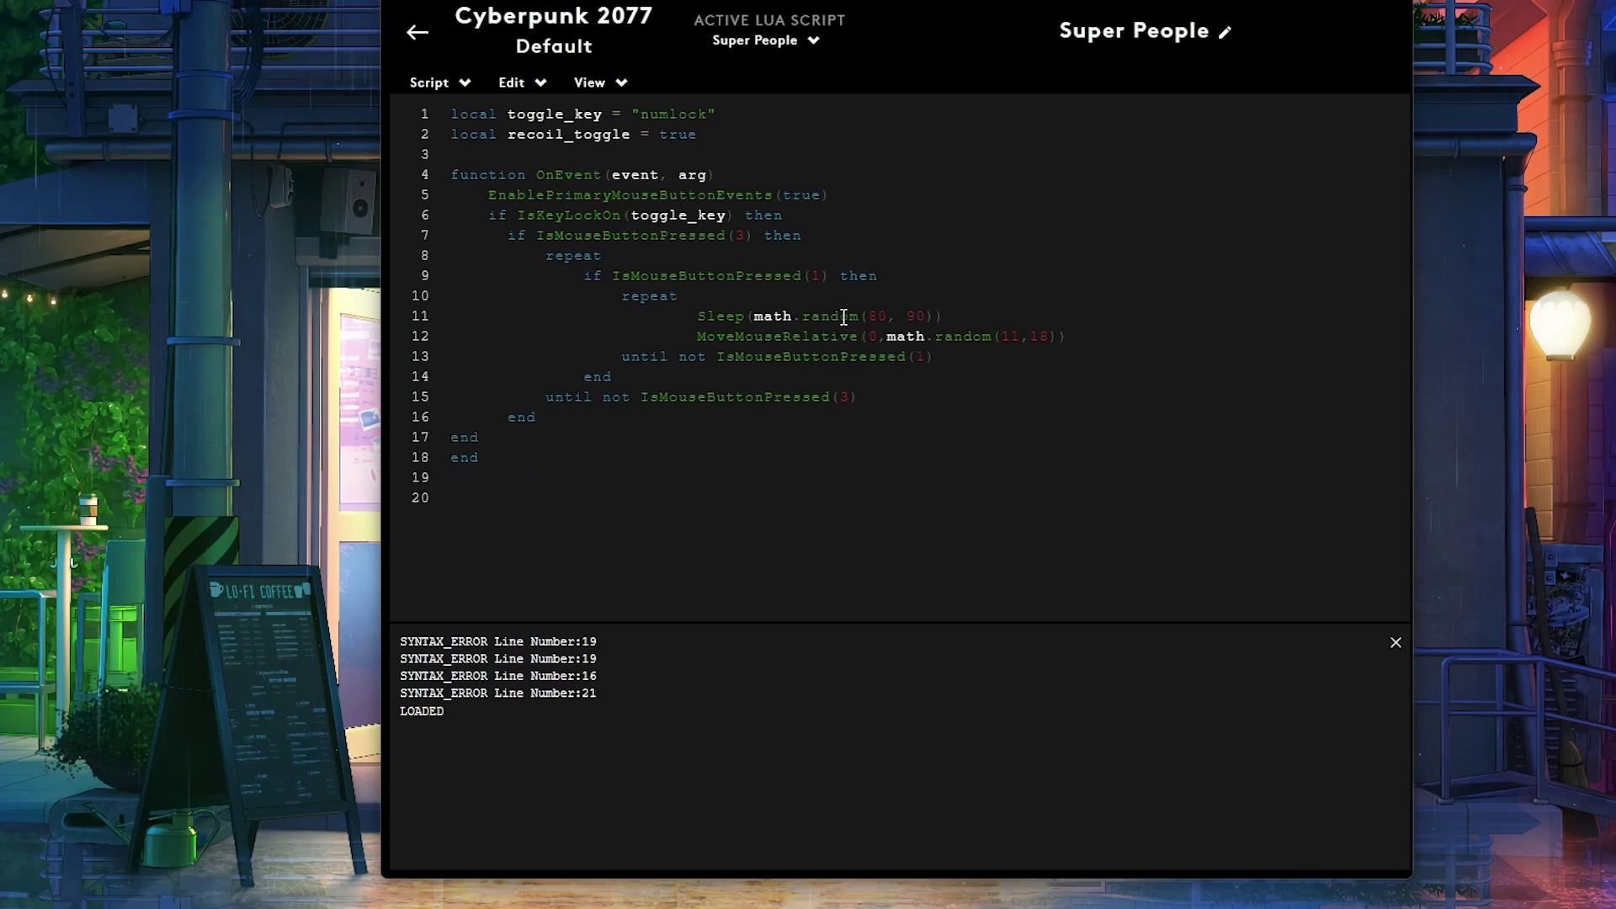
{"action": "key", "text": "ctrl+s"}
Review the numlock toggle key, Sleep arguments and loop lines 8–18 by highlighting them.
{"action": "left_click_drag", "start_coordinate": [737, 115], "coordinate": [635, 114]}
{"action": "left_click", "coordinate": [789, 137]}
{"action": "left_click", "coordinate": [1097, 553]}
{"action": "double_click", "coordinate": [738, 236]}
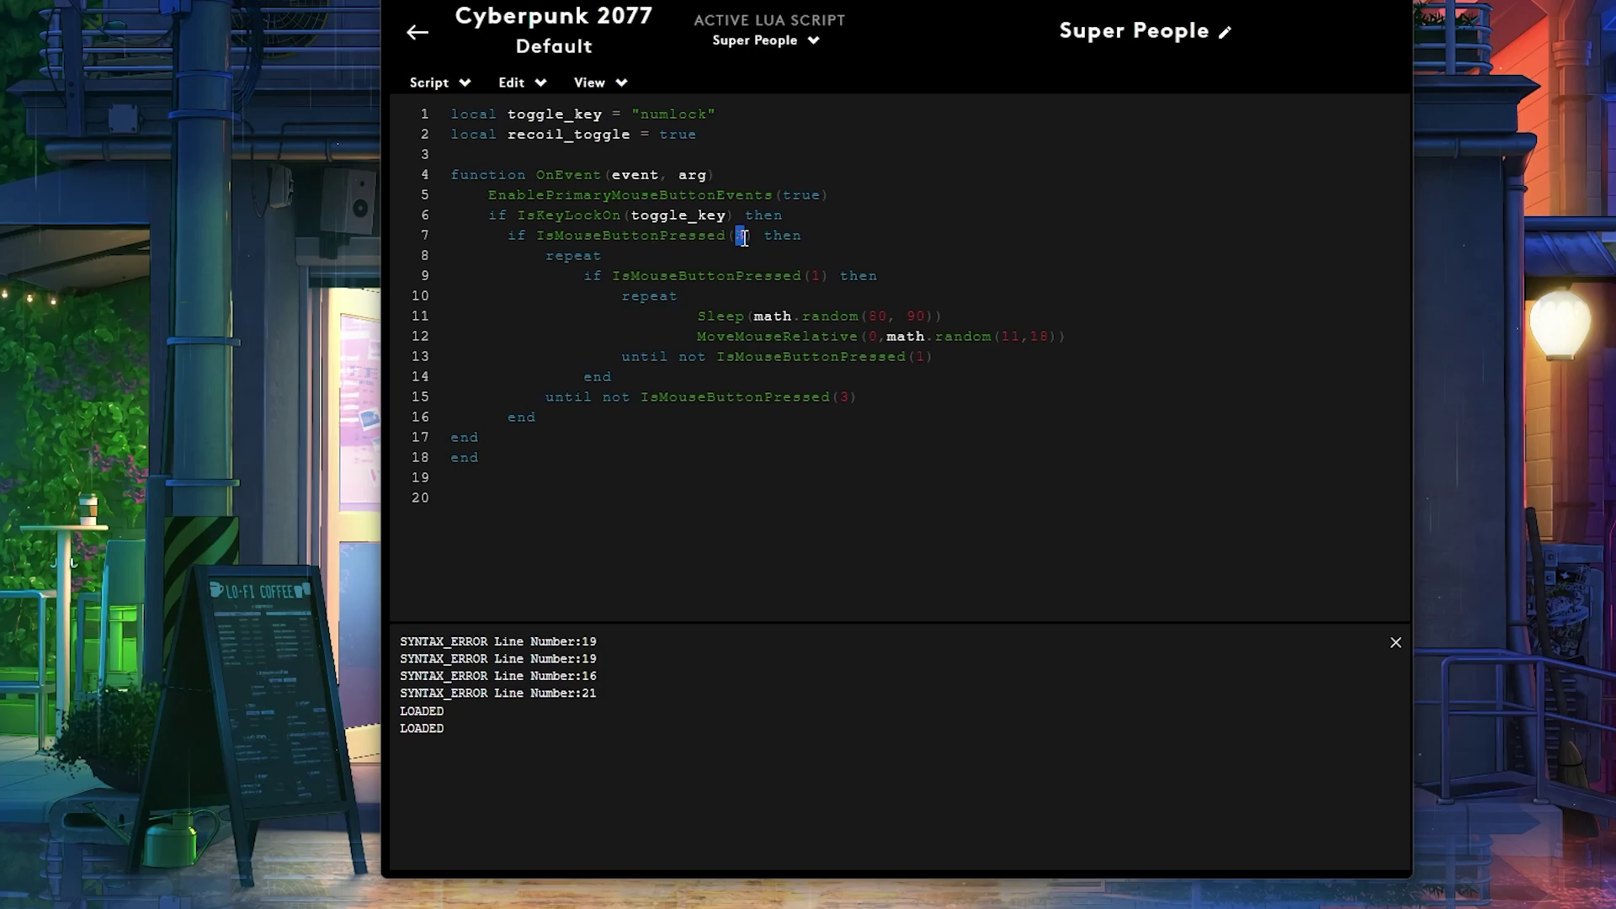
{"action": "double_click", "coordinate": [815, 276]}
{"action": "left_click_drag", "start_coordinate": [1032, 259], "coordinate": [1044, 451]}
{"action": "left_click", "coordinate": [981, 377]}
{"action": "left_click_drag", "start_coordinate": [1120, 282], "coordinate": [1120, 360]}
{"action": "left_click", "coordinate": [1063, 435]}
{"action": "left_click", "coordinate": [1067, 410]}
{"action": "left_click_drag", "start_coordinate": [999, 231], "coordinate": [999, 356]}
{"action": "left_click", "coordinate": [915, 315]}
Select the whole script and highlight the SYNTAX_ERROR messages in the output console.
{"action": "left_click_drag", "start_coordinate": [522, 457], "coordinate": [439, 121]}
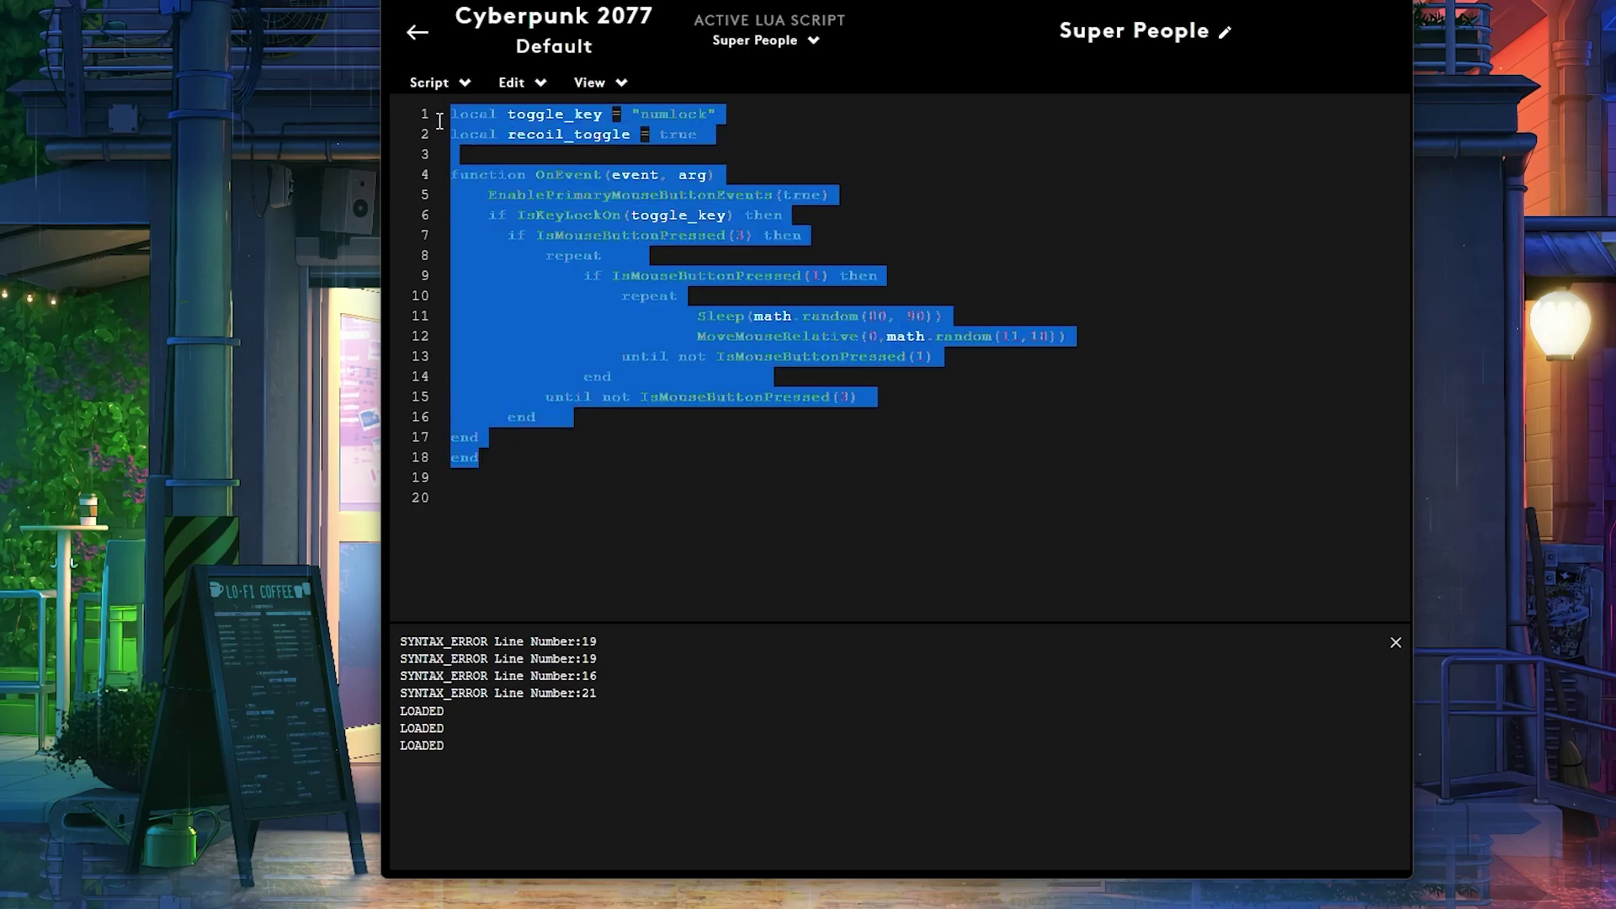
{"action": "left_click_drag", "start_coordinate": [510, 473], "coordinate": [425, 84]}
{"action": "left_click", "coordinate": [624, 337]}
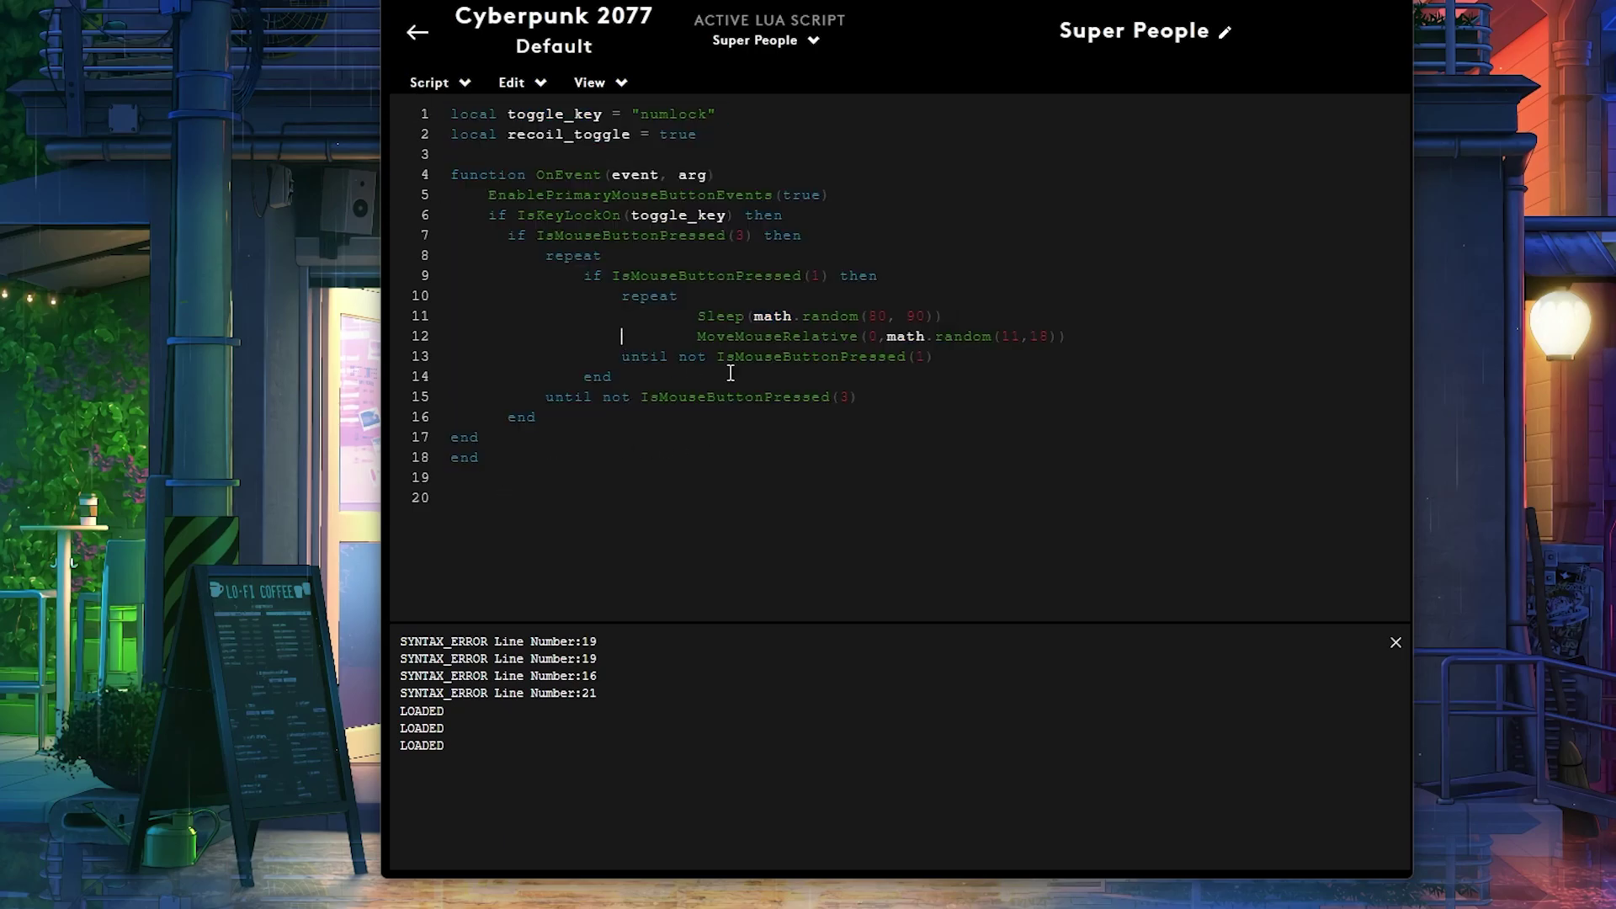
{"action": "left_click_drag", "start_coordinate": [607, 698], "coordinate": [404, 635]}
{"action": "left_click", "coordinate": [824, 454]}
Add a stray 'end' after line 18, delete it again, and save to reload the script.
{"action": "key", "text": "Return"}
{"action": "type", "text": "end"}
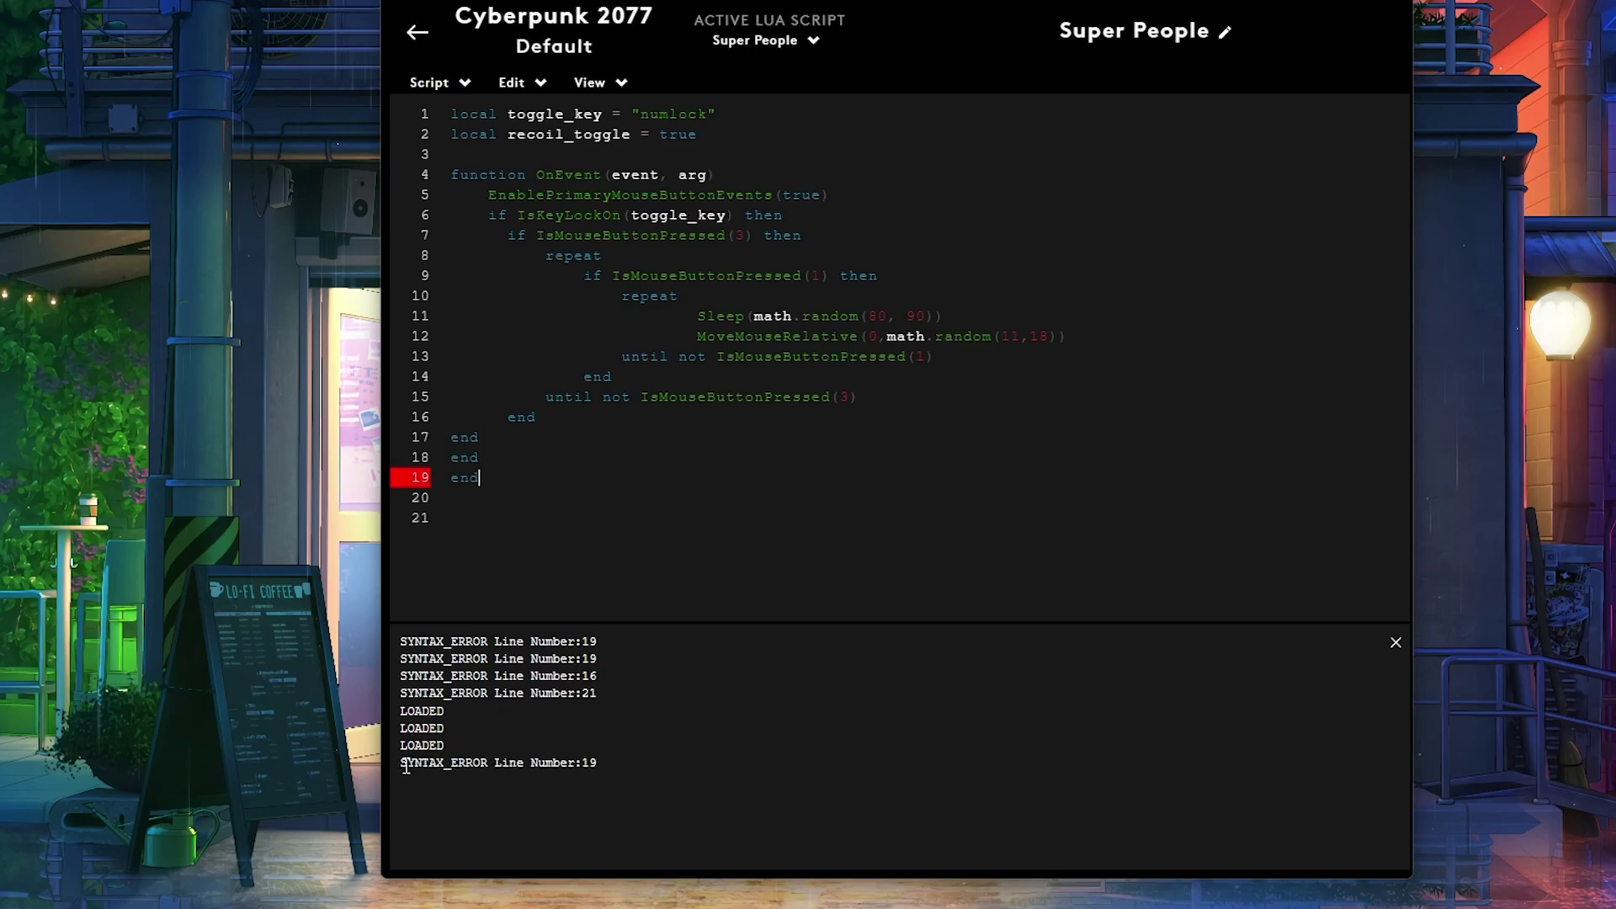
{"action": "double_click", "coordinate": [464, 478]}
{"action": "key", "text": "BackSpace"}
{"action": "key", "text": "BackSpace"}
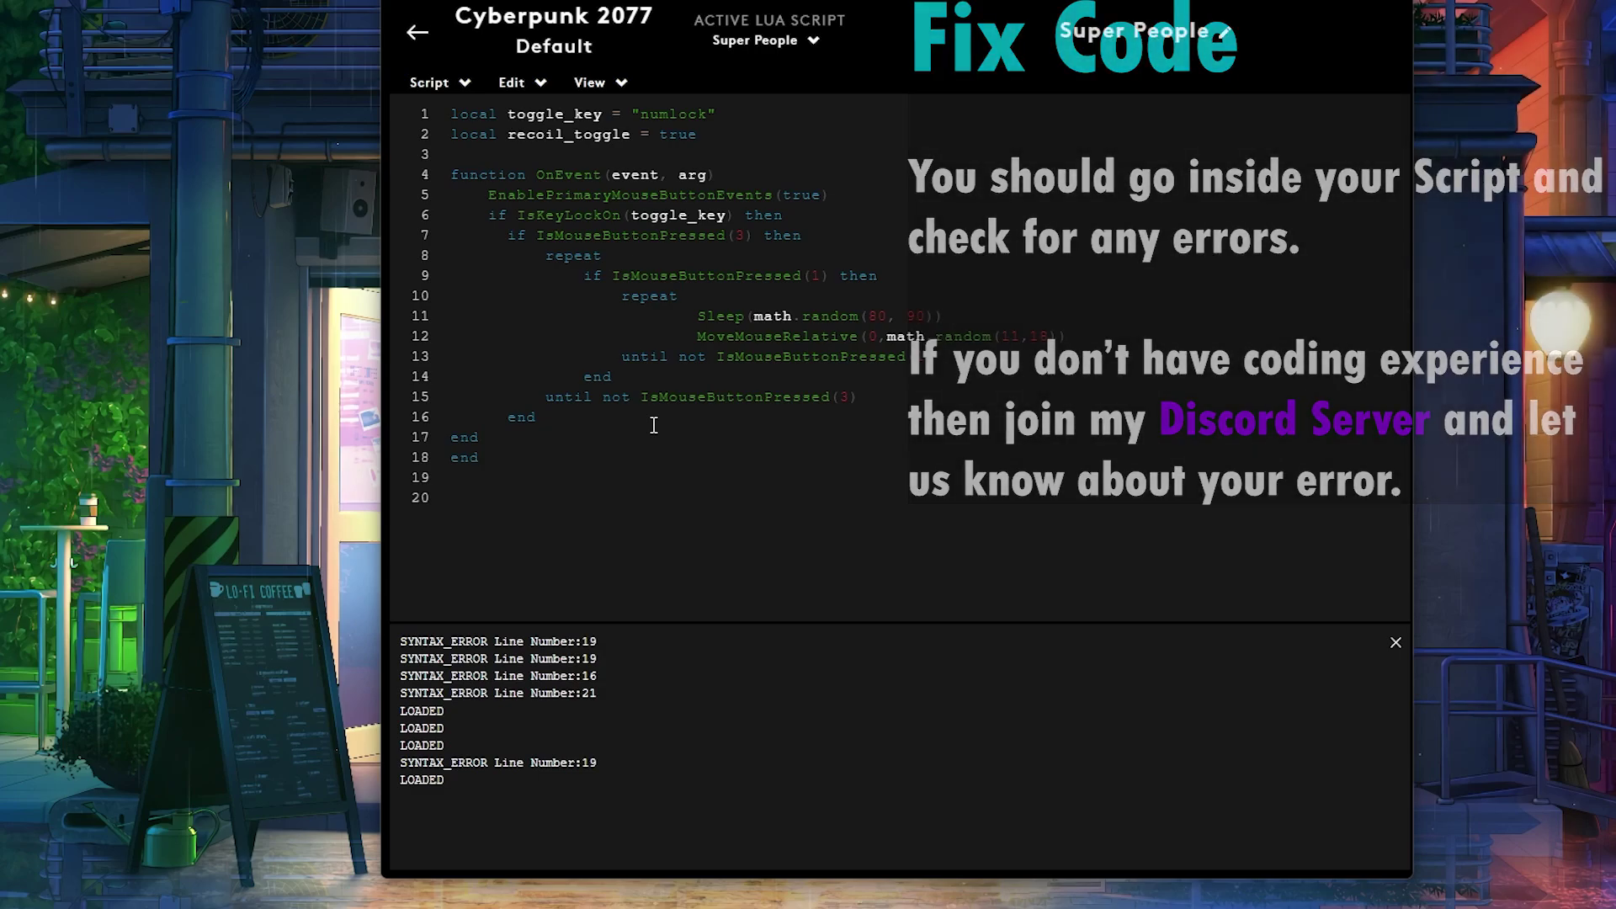
{"action": "left_click", "coordinate": [643, 421]}
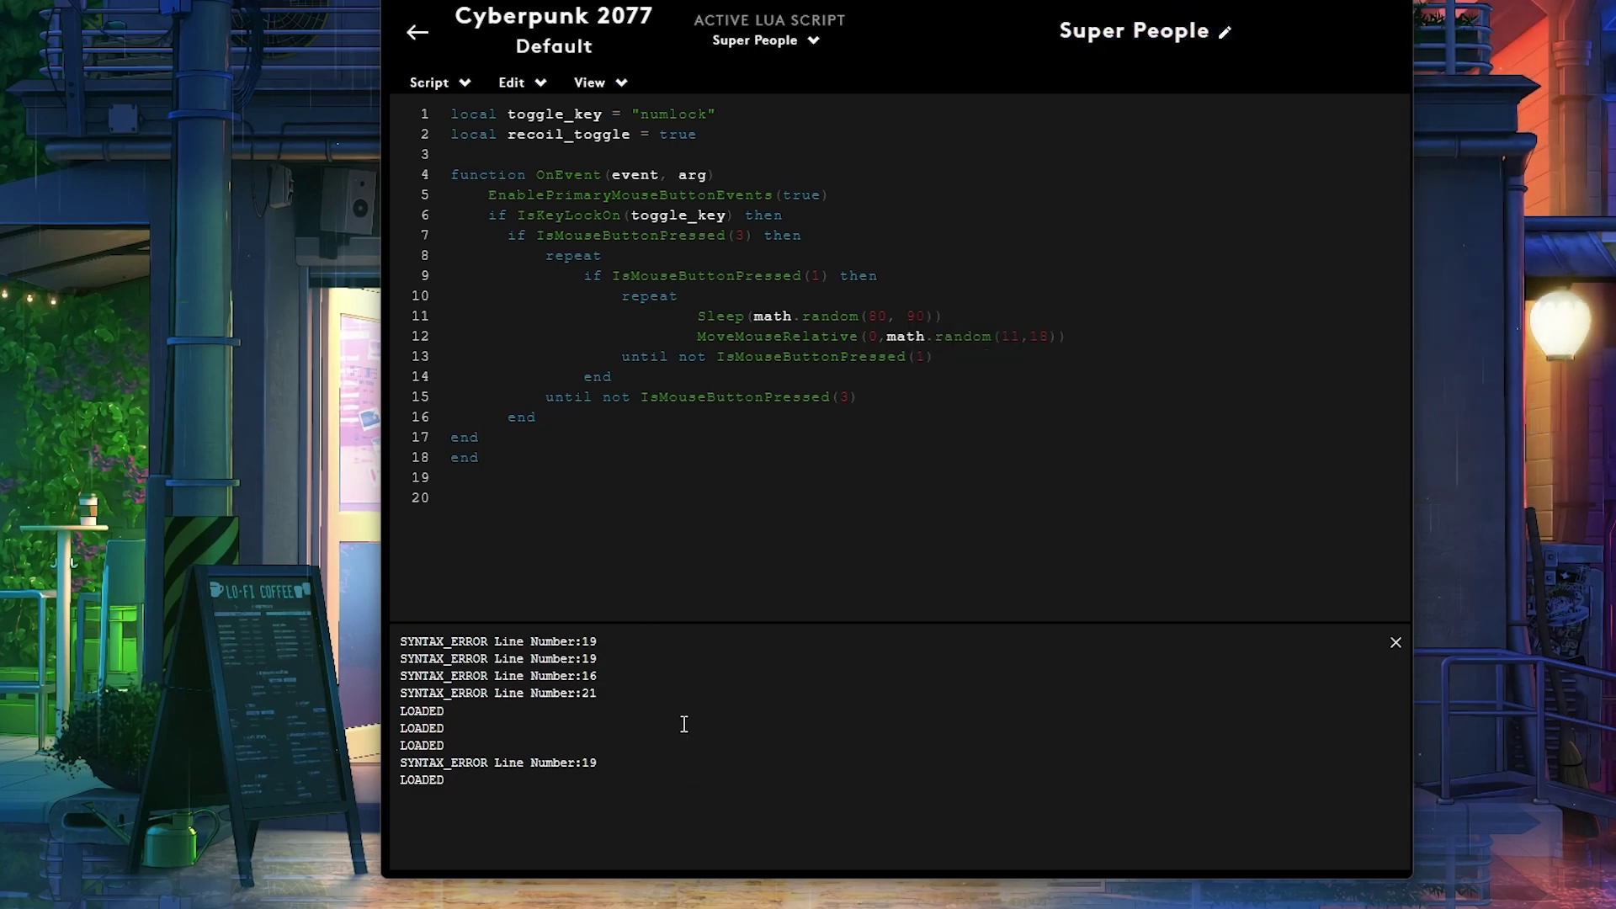
{"action": "key", "text": "ctrl+s"}
Move the script editor window aside and go back to the Games & Applications page.
{"action": "left_click_drag", "start_coordinate": [749, 12], "coordinate": [811, 28]}
{"action": "left_click", "coordinate": [481, 46]}
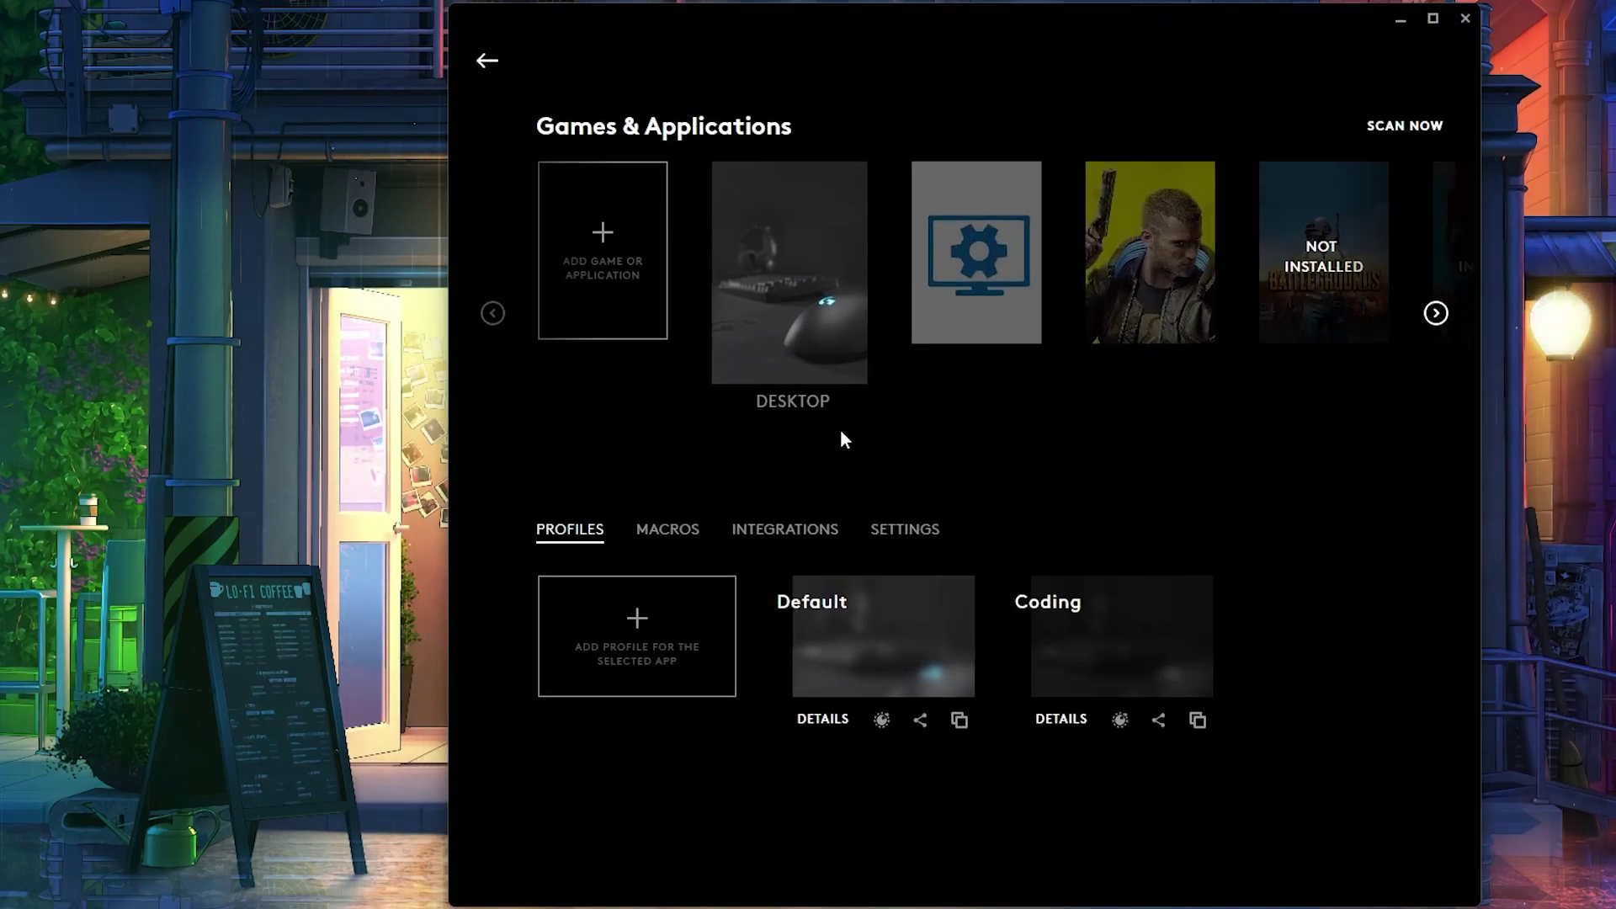
{"action": "left_click", "coordinate": [1347, 285]}
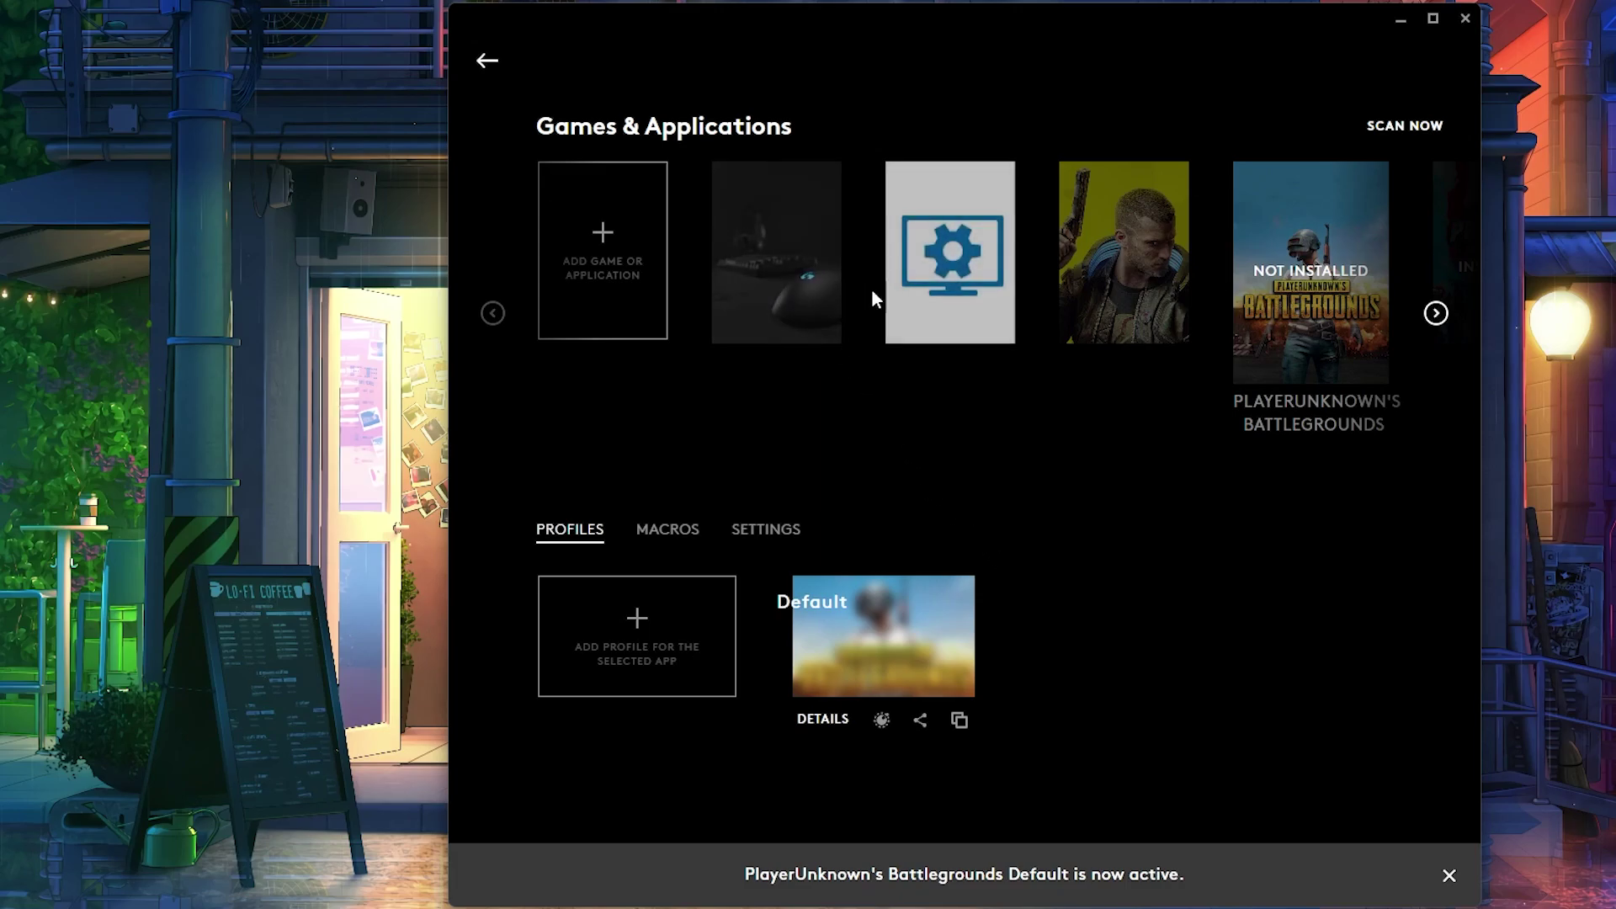
{"action": "left_click", "coordinate": [829, 290]}
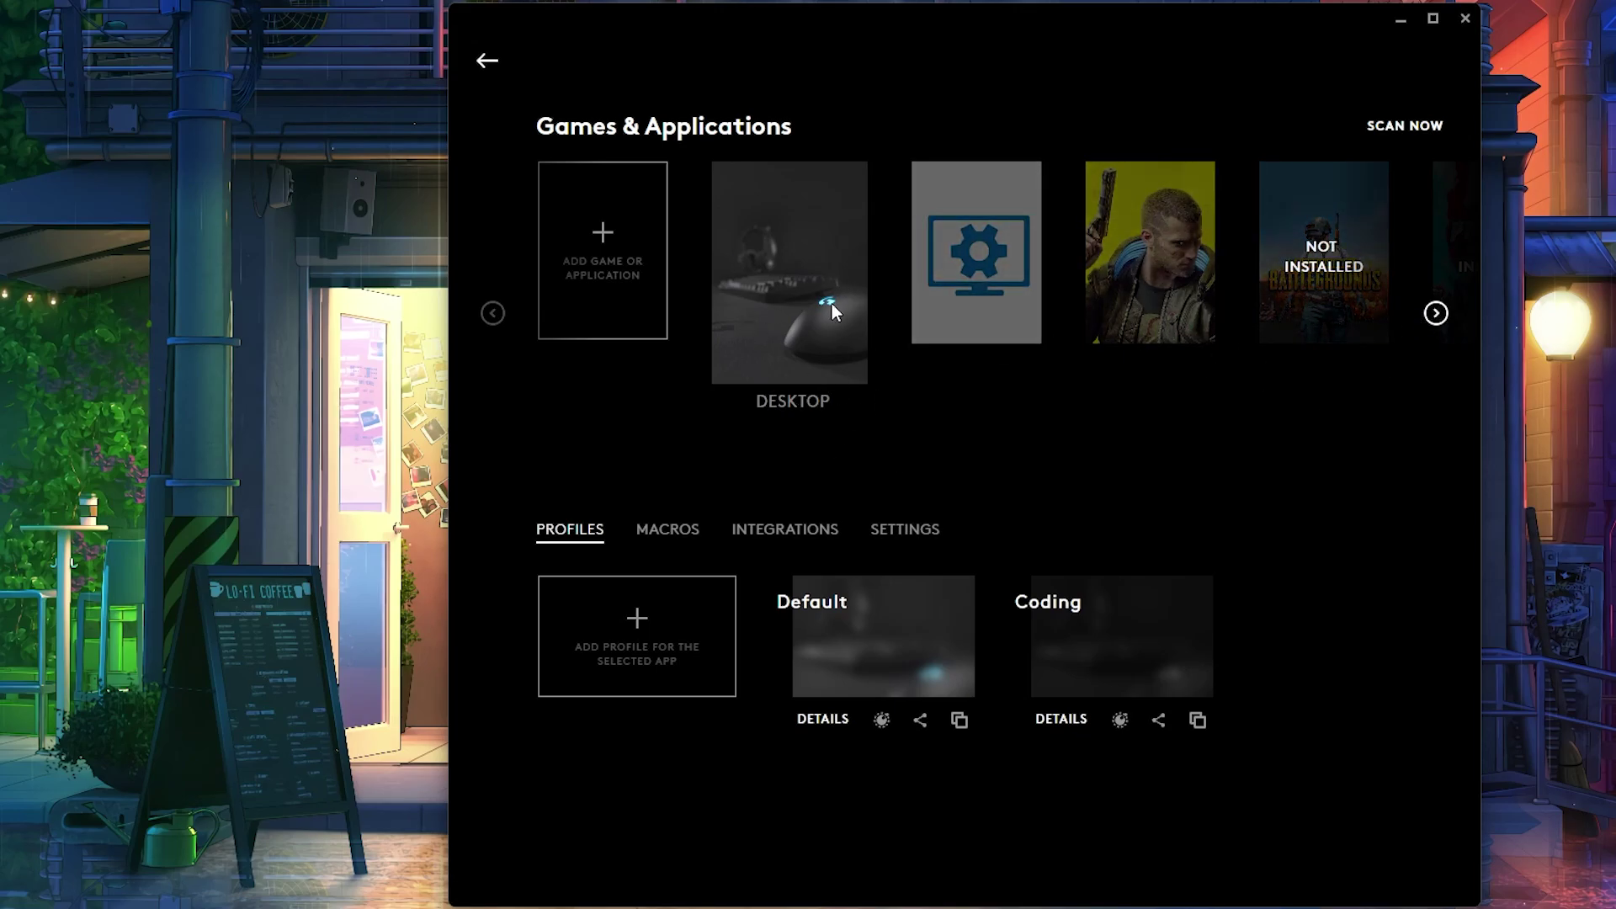
{"action": "left_click_drag", "start_coordinate": [1199, 29], "coordinate": [1076, 30]}
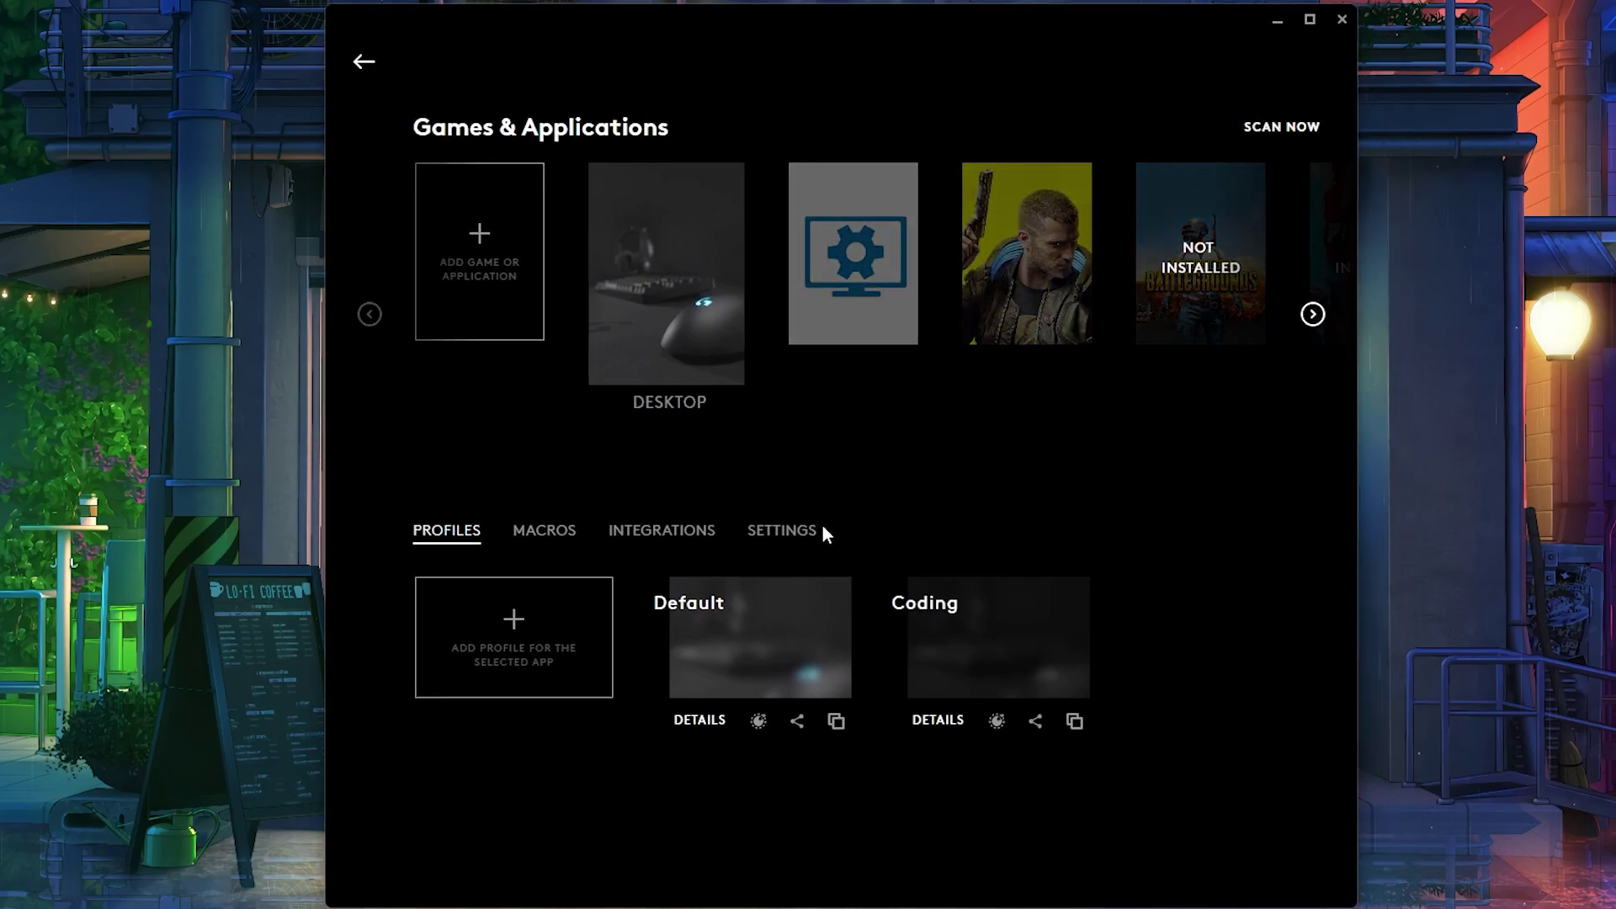
{"action": "left_click_drag", "start_coordinate": [1011, 28], "coordinate": [1004, 43]}
{"action": "mouse_move", "coordinate": [815, 15]}
{"action": "left_mouse_down"}
{"action": "mouse_move", "coordinate": [940, 22]}
{"action": "mouse_move", "coordinate": [817, 7]}
{"action": "left_mouse_up"}
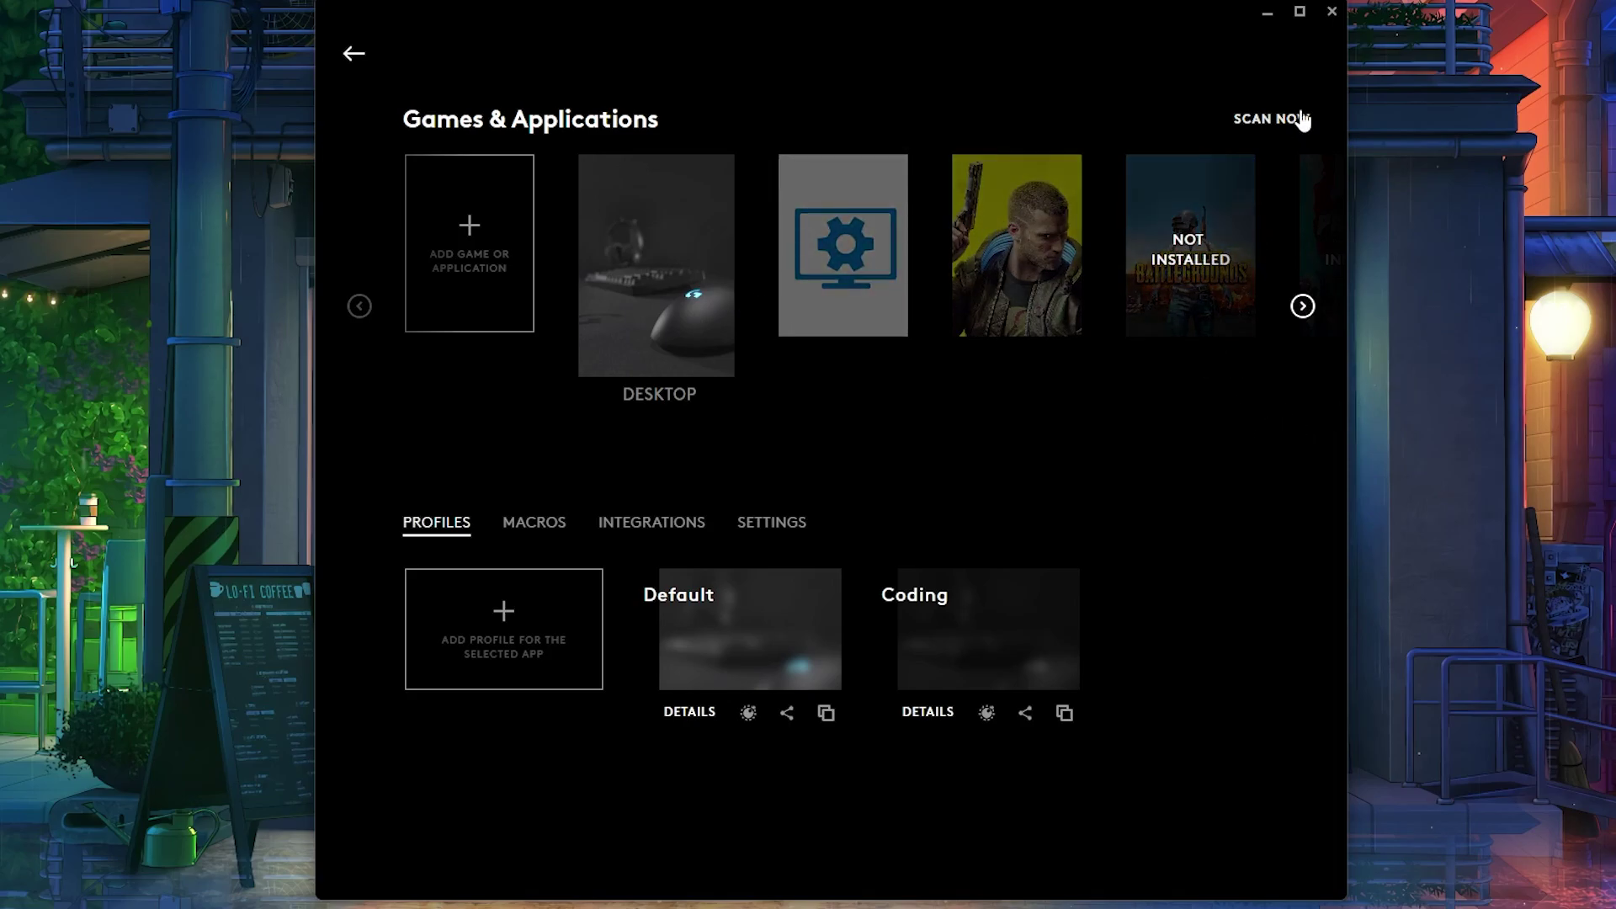
{"action": "left_click", "coordinate": [1276, 123]}
{"action": "left_click_drag", "start_coordinate": [793, 13], "coordinate": [884, 29]}
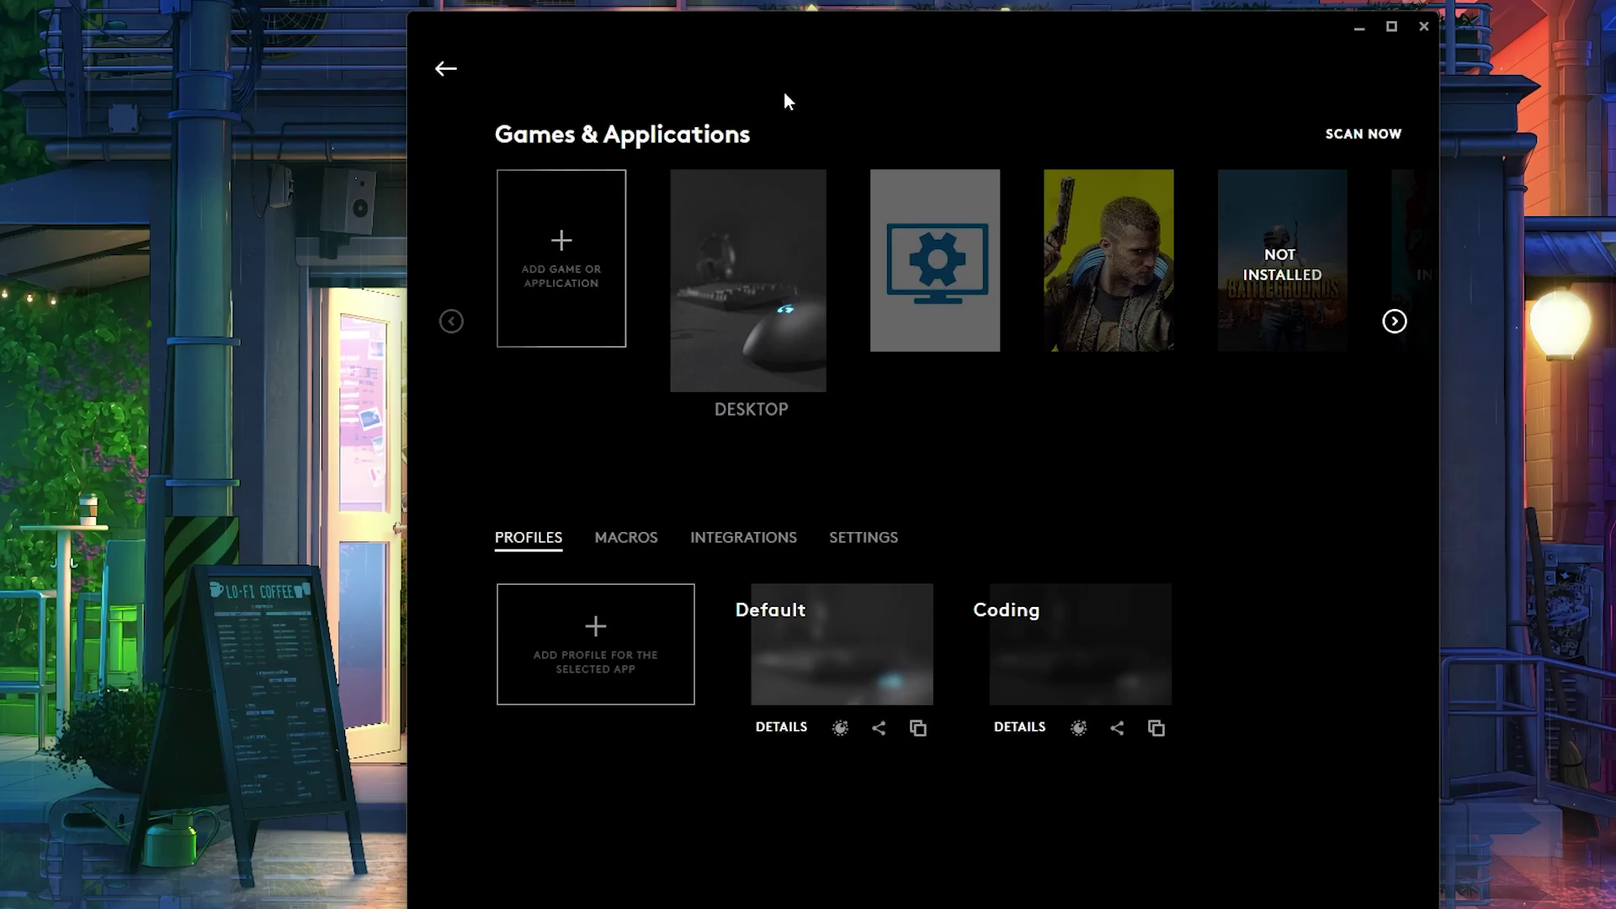
{"action": "left_click_drag", "start_coordinate": [810, 36], "coordinate": [783, 29]}
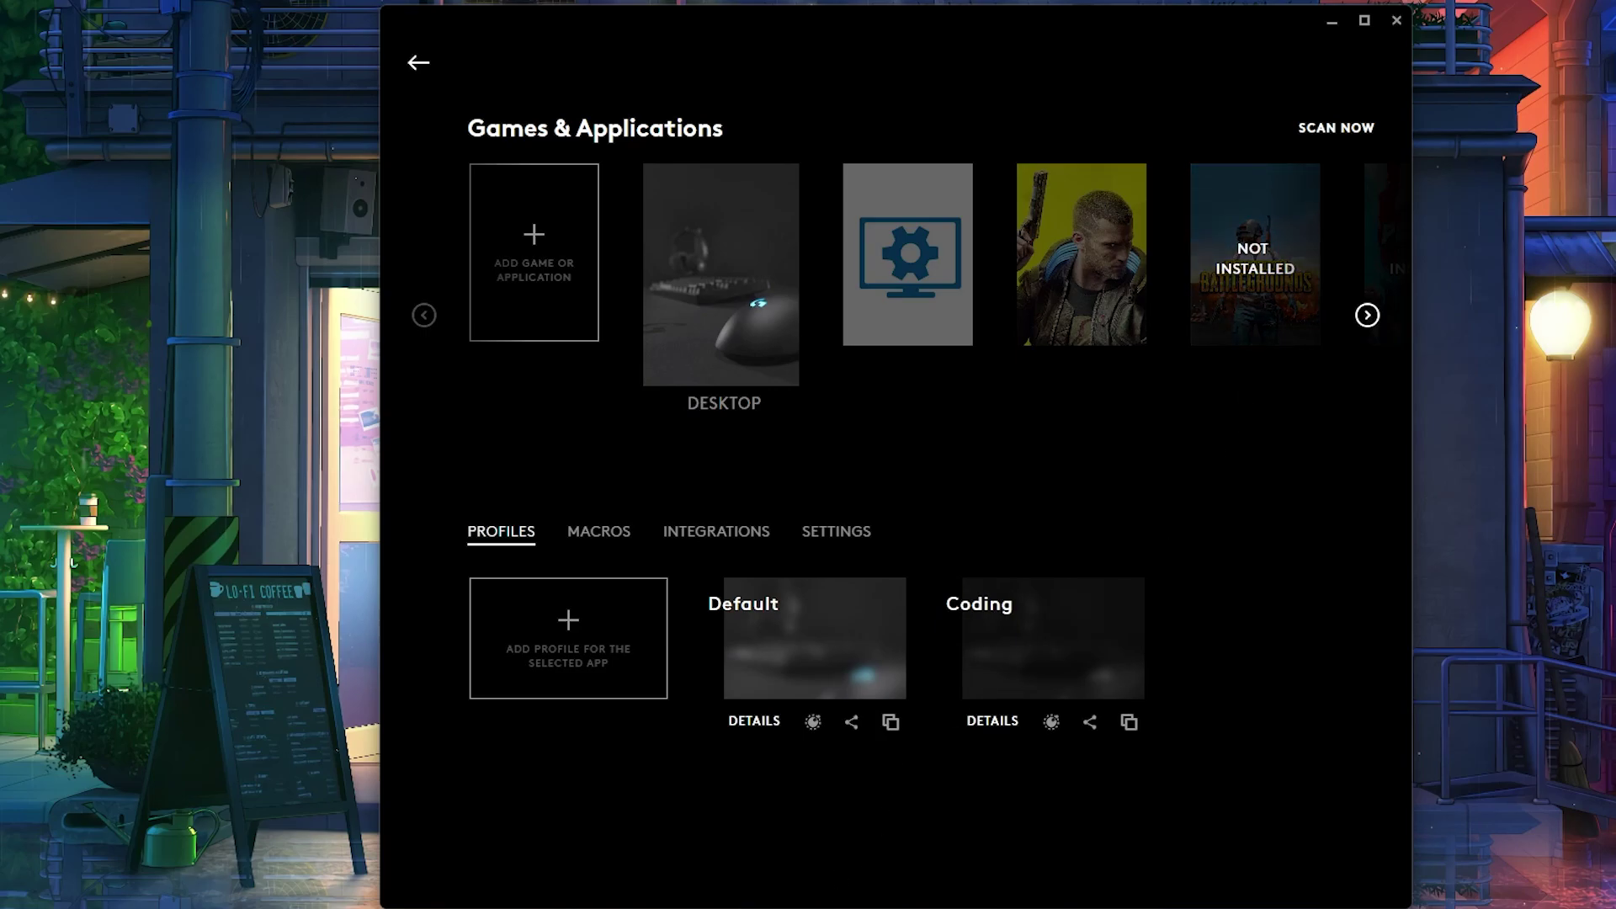
Open Task Manager with Ctrl+Shift+Esc and position it clear of G HUB's game tiles.
{"action": "key", "text": "ctrl+shift+Escape"}
{"action": "left_click", "coordinate": [648, 709]}
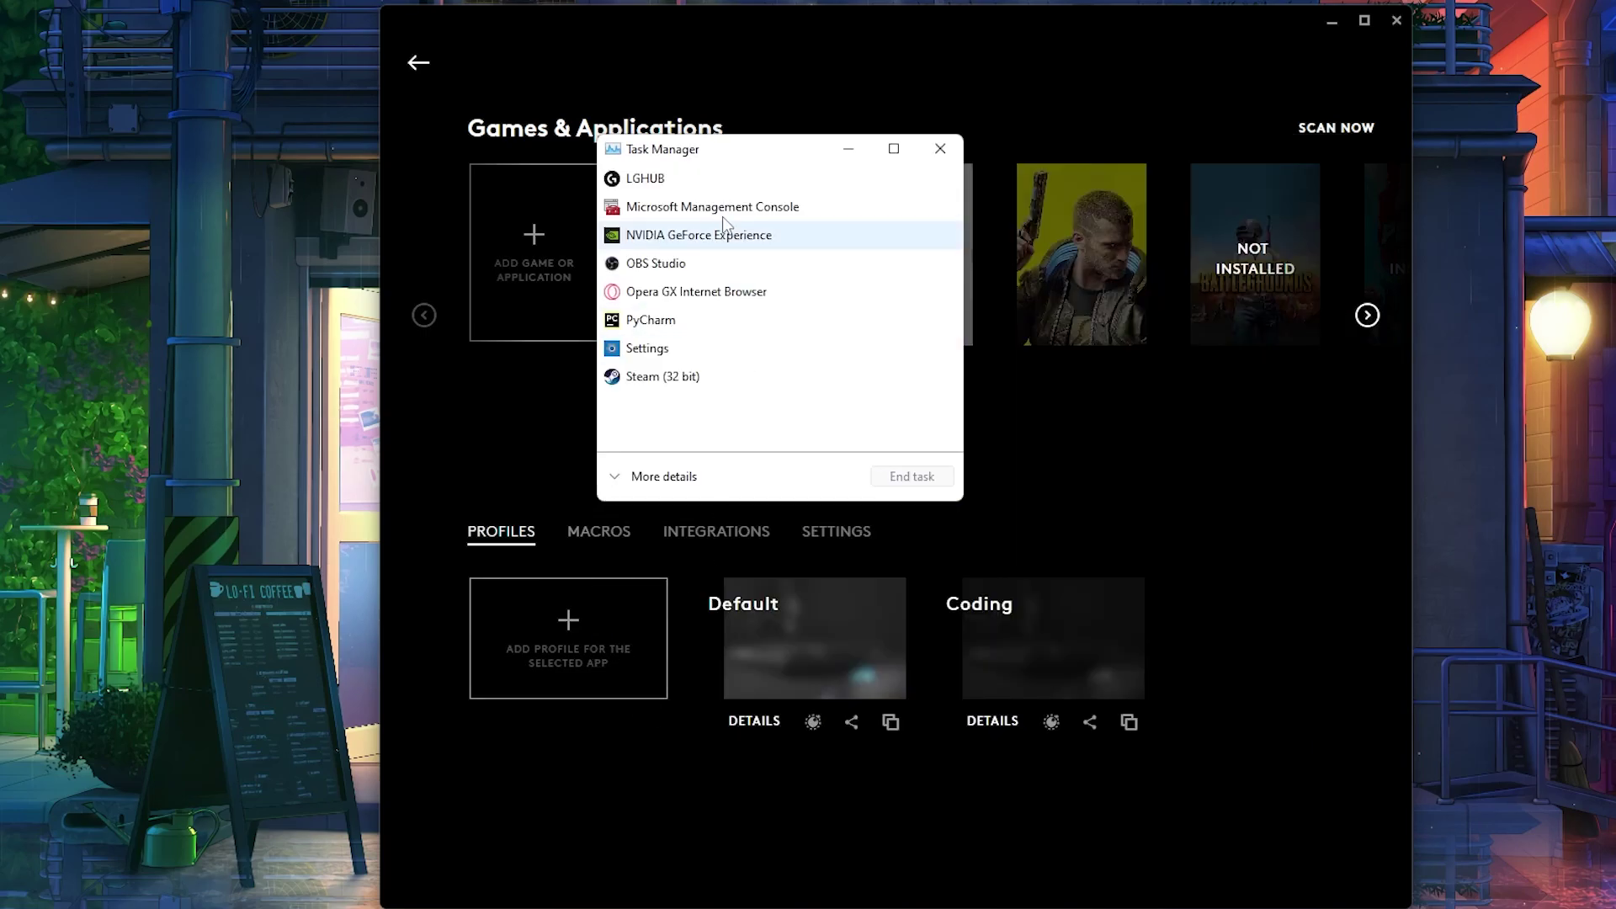
{"action": "left_click_drag", "start_coordinate": [726, 149], "coordinate": [1049, 393]}
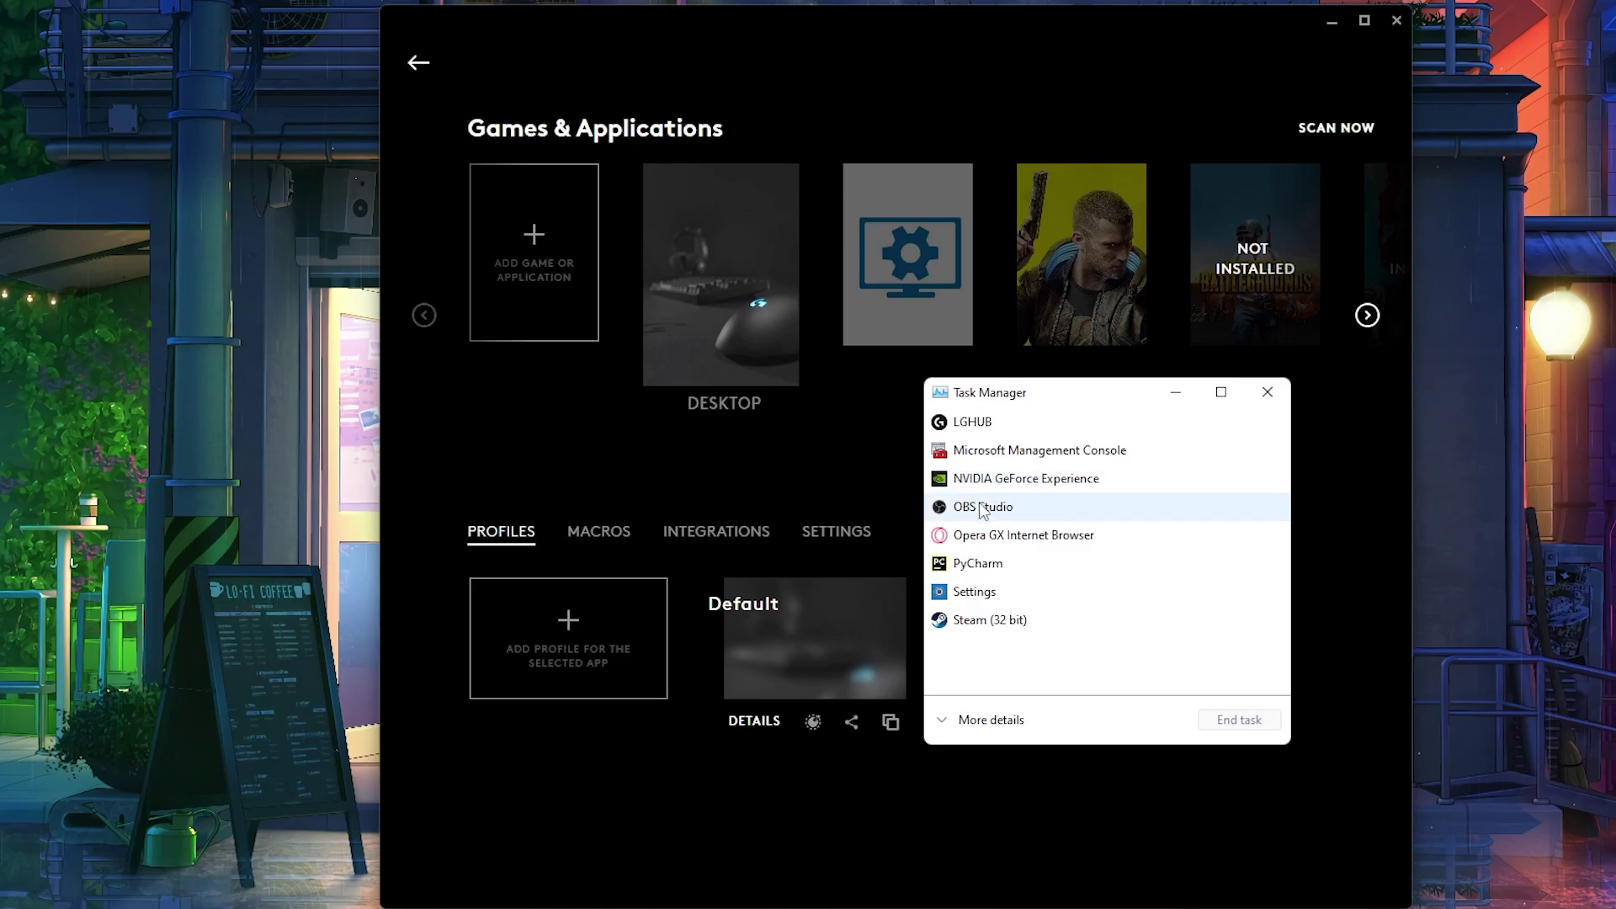
{"action": "right_click", "coordinate": [991, 510]}
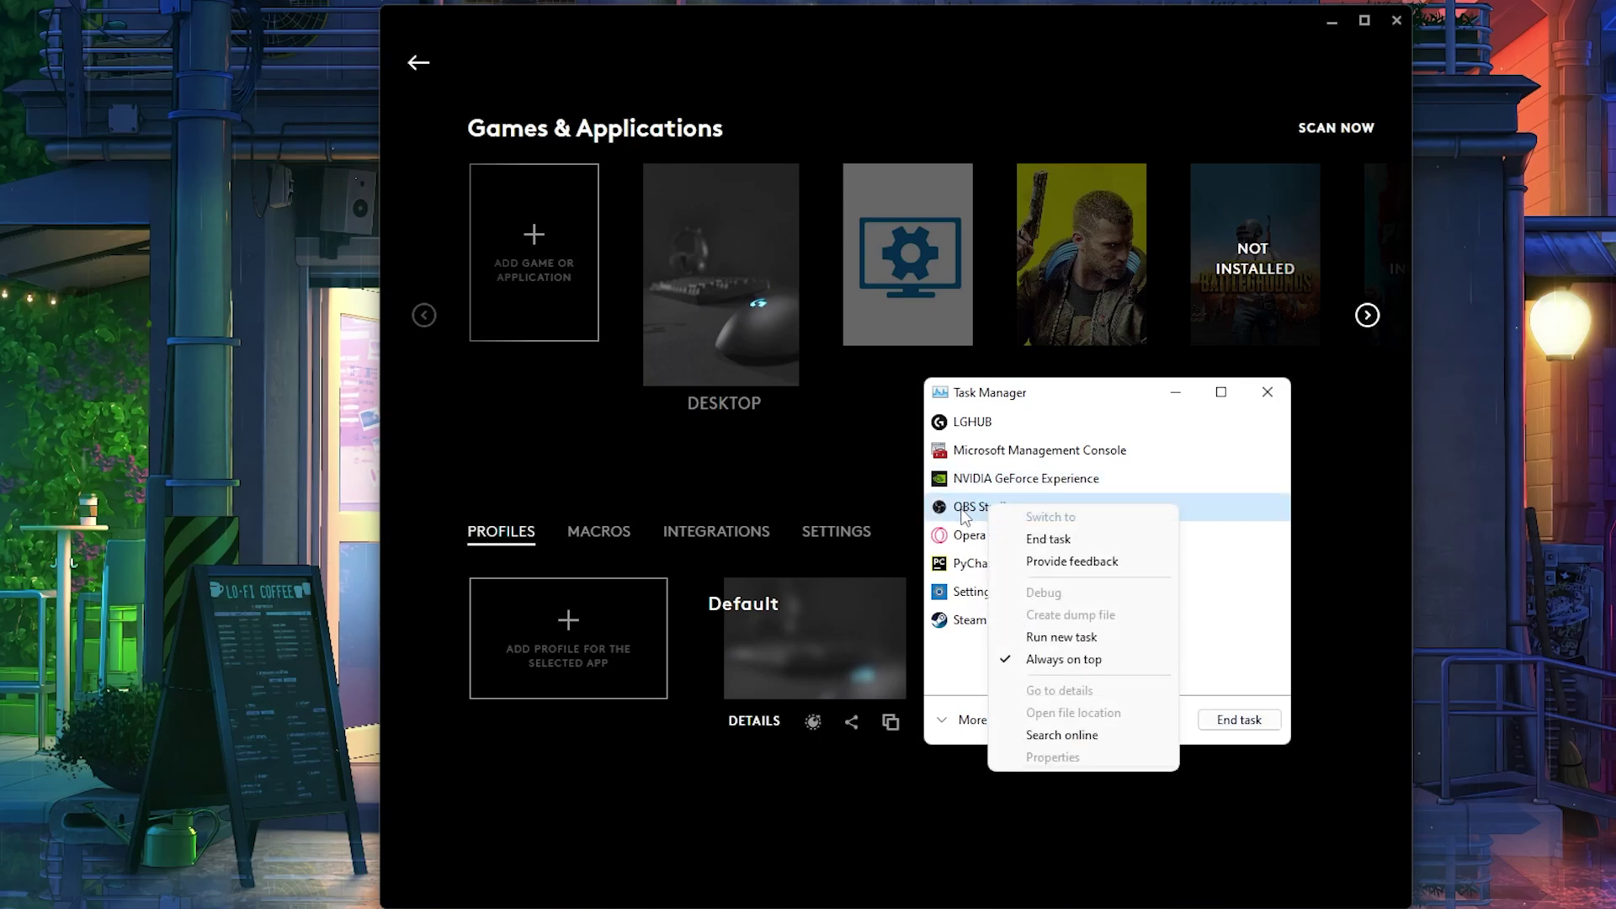
{"action": "right_click", "coordinate": [962, 511]}
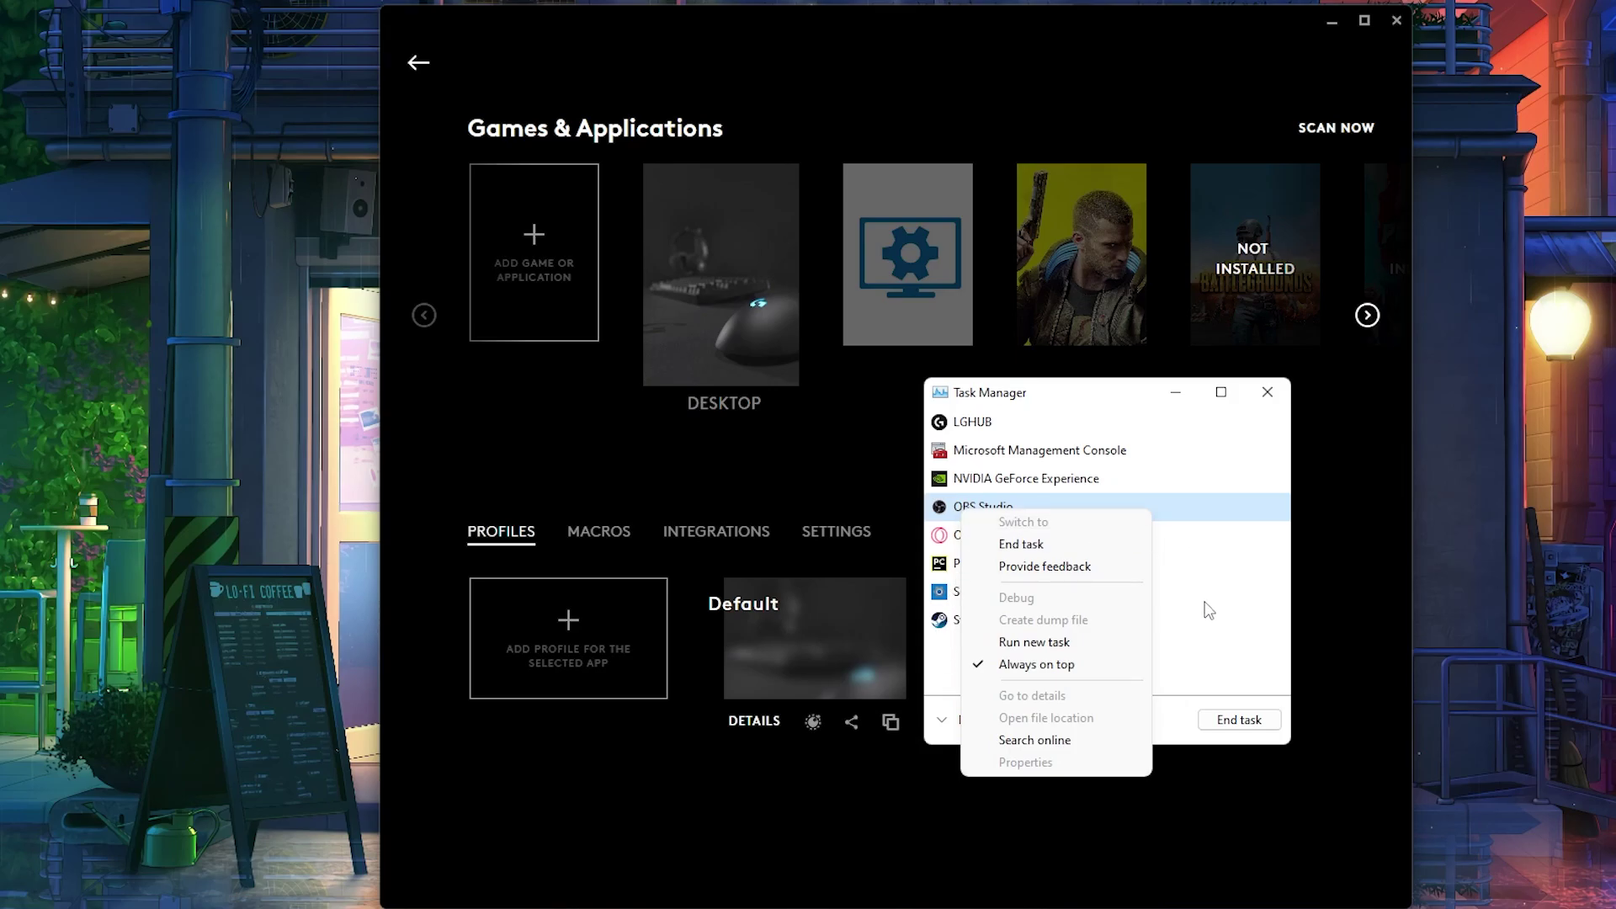
{"action": "left_click", "coordinate": [1187, 520]}
{"action": "left_click_drag", "start_coordinate": [1057, 401], "coordinate": [1028, 393]}
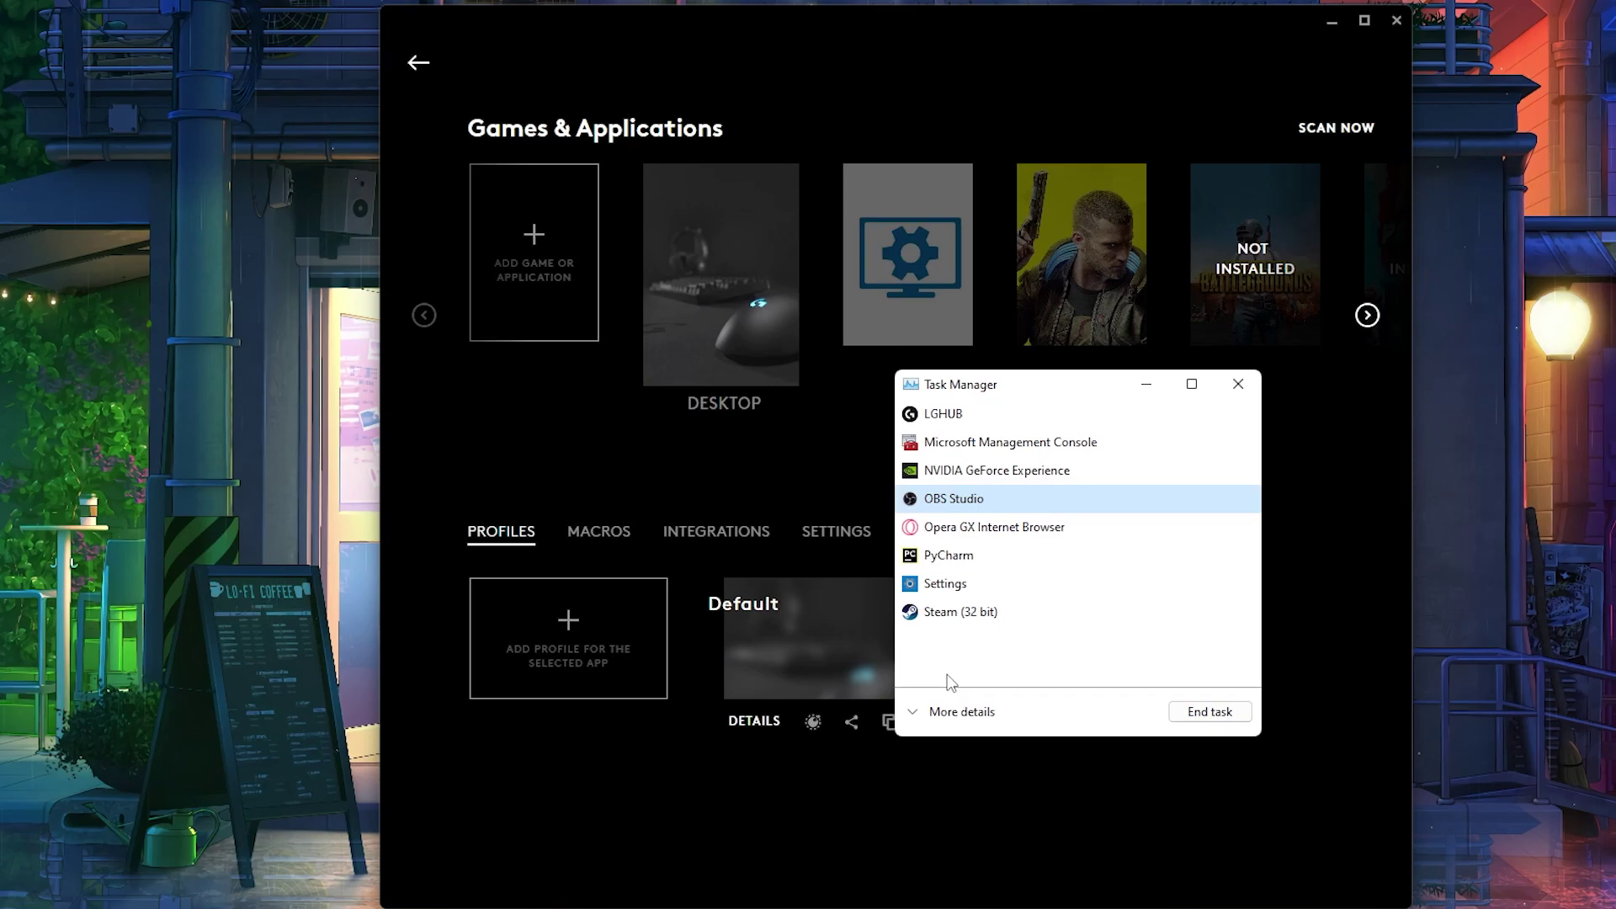
Switch Task Manager to full details, expand OBS Studio, and open the OBS 29.0.0 process's actions.
{"action": "left_click", "coordinate": [961, 717]}
{"action": "left_click_drag", "start_coordinate": [1100, 408], "coordinate": [993, 318]}
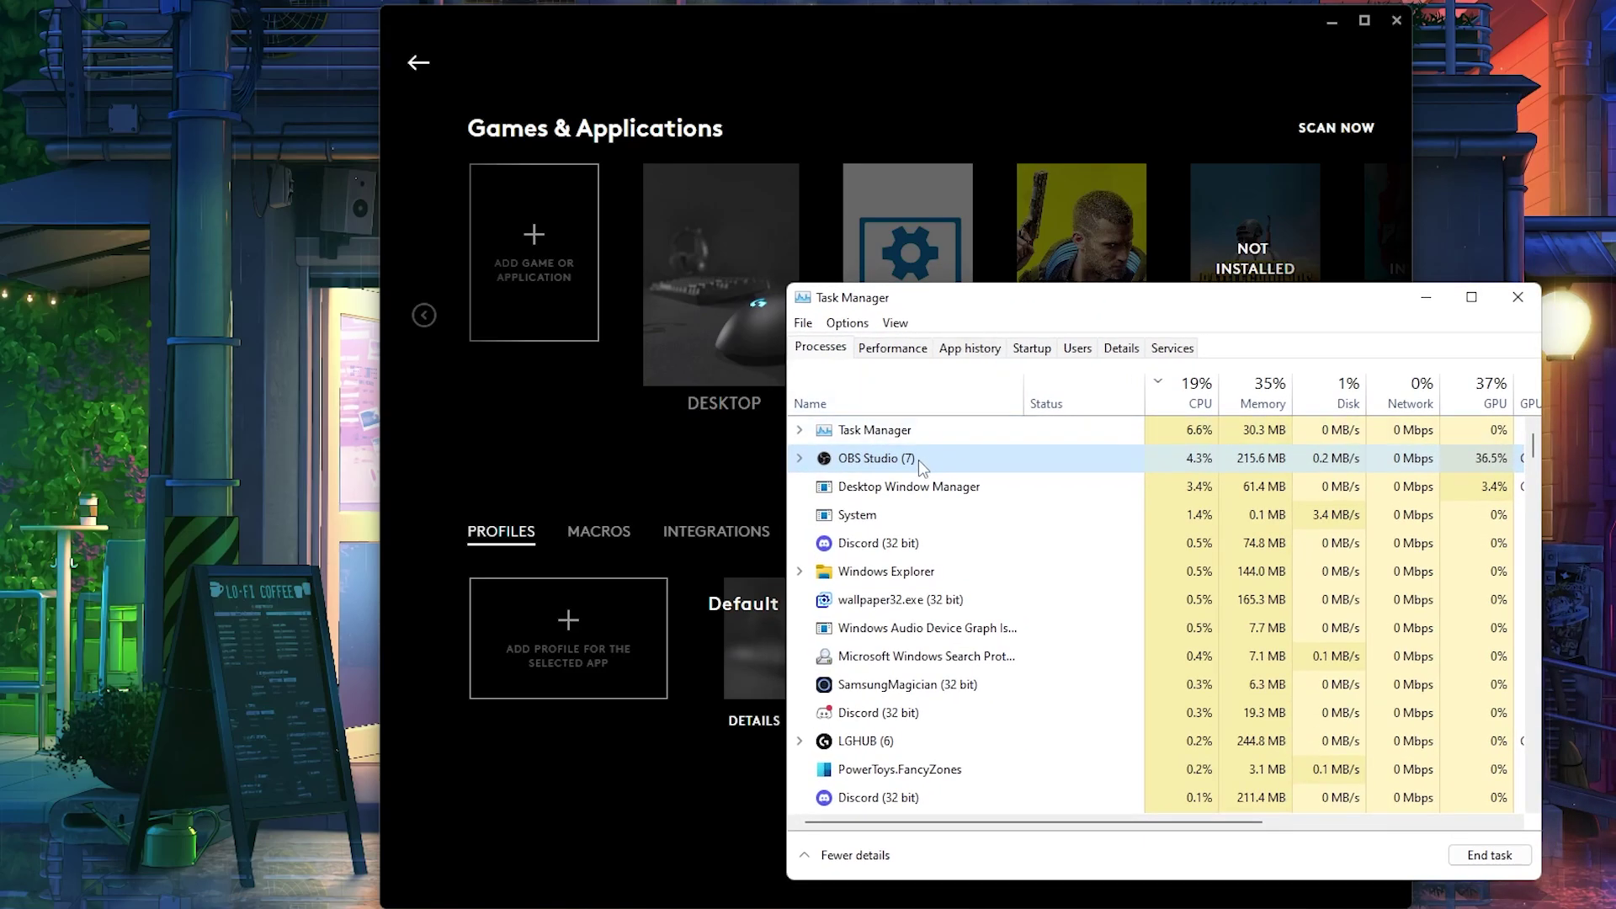
{"action": "right_click", "coordinate": [852, 492]}
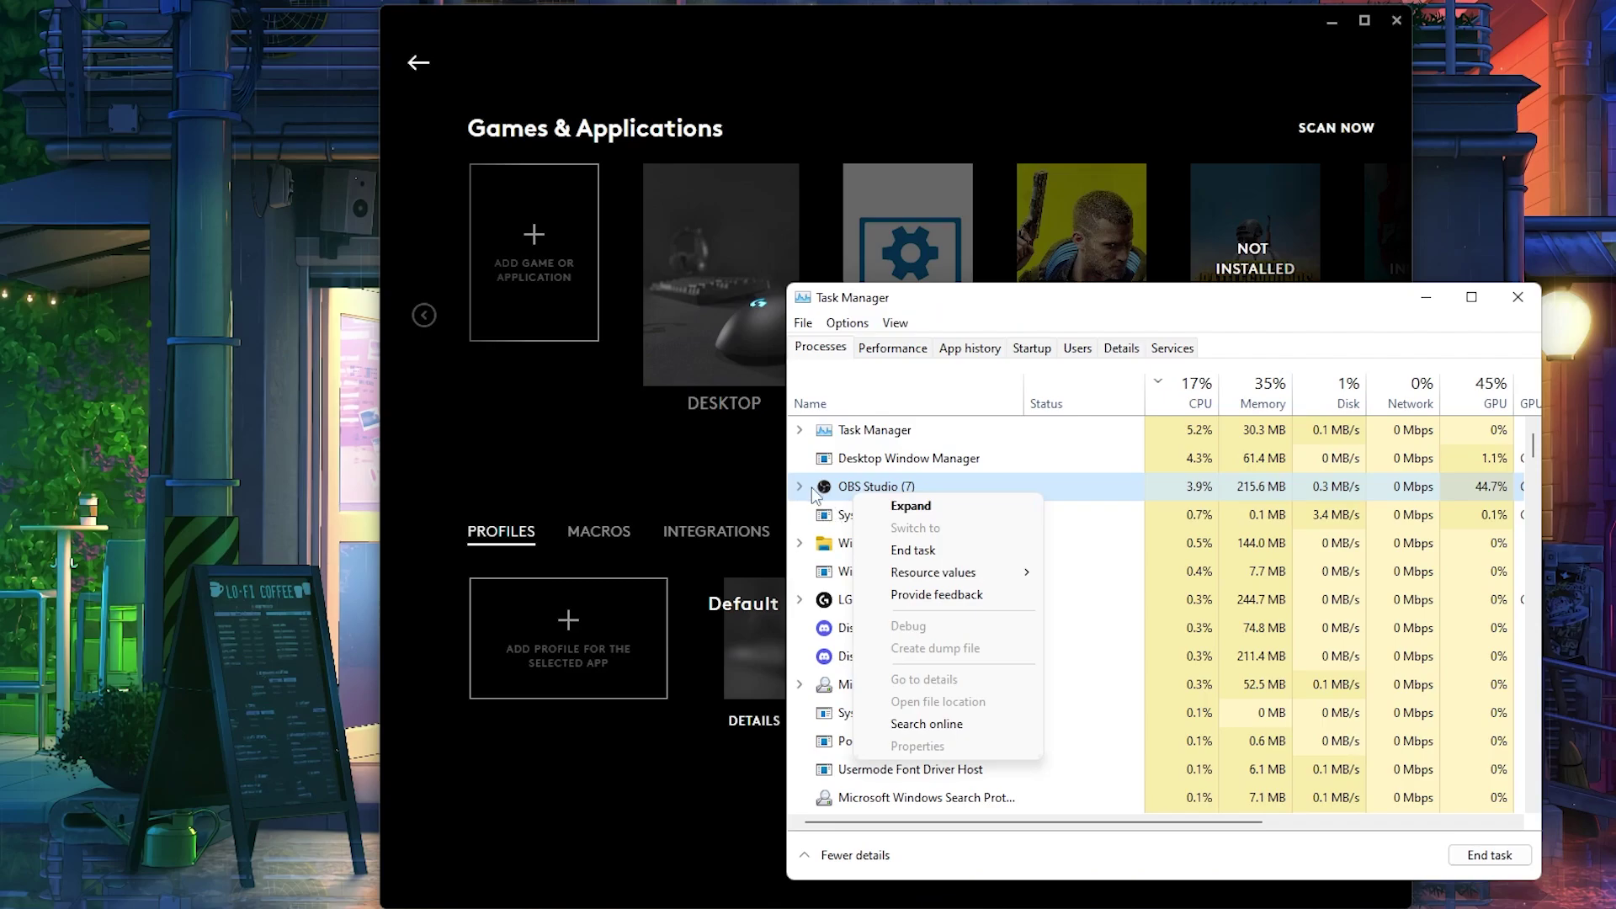
{"action": "left_click", "coordinate": [816, 492]}
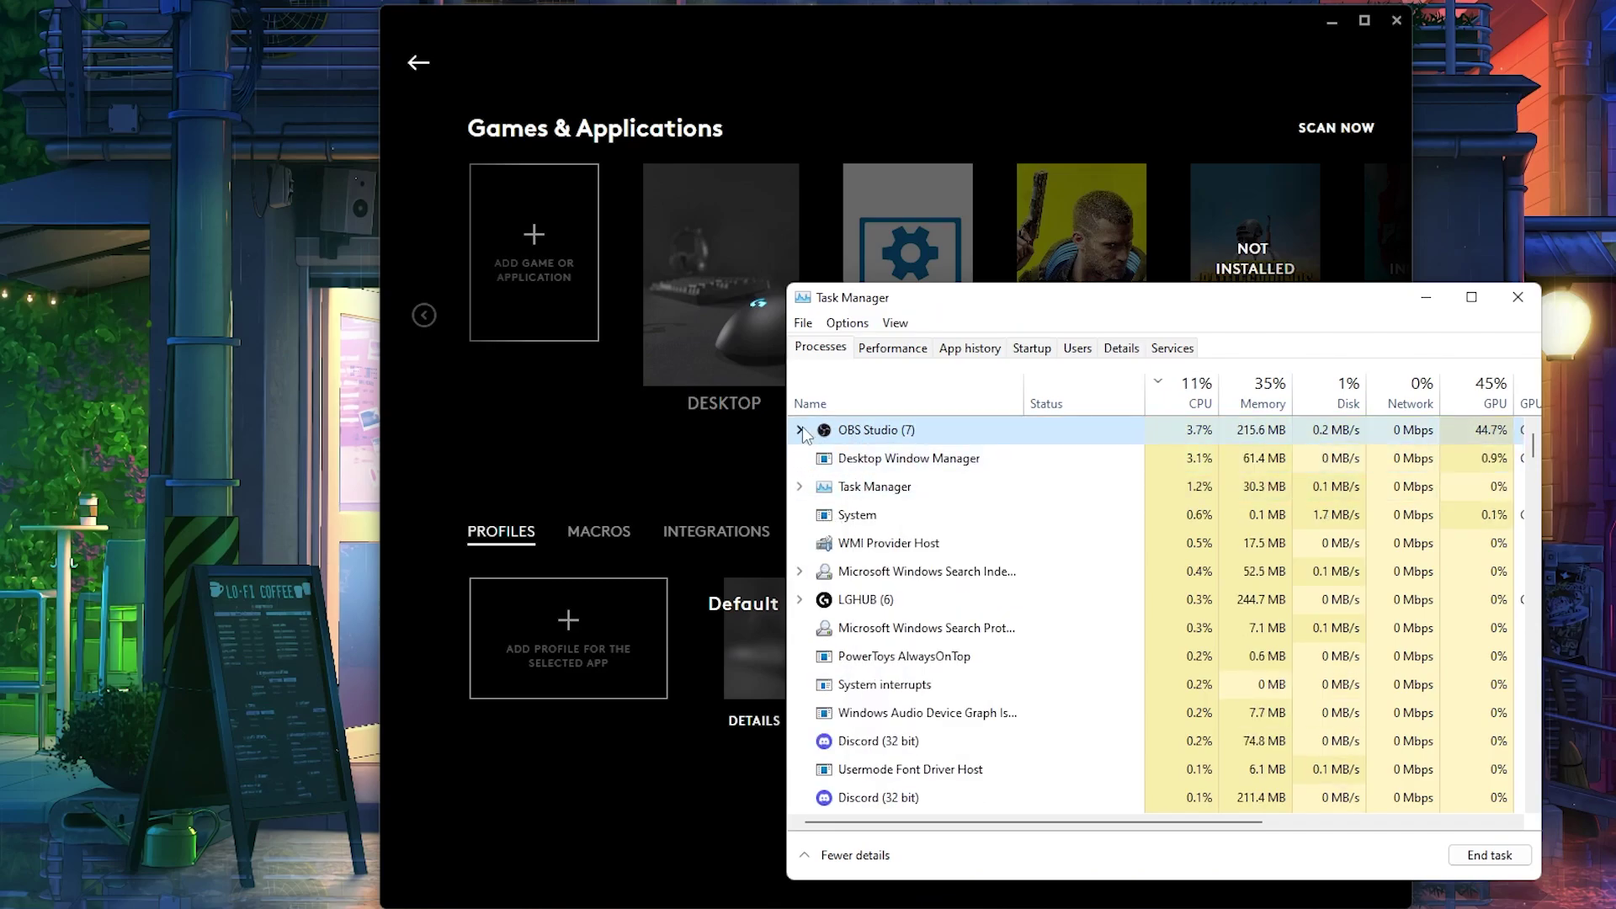
{"action": "left_click", "coordinate": [799, 430]}
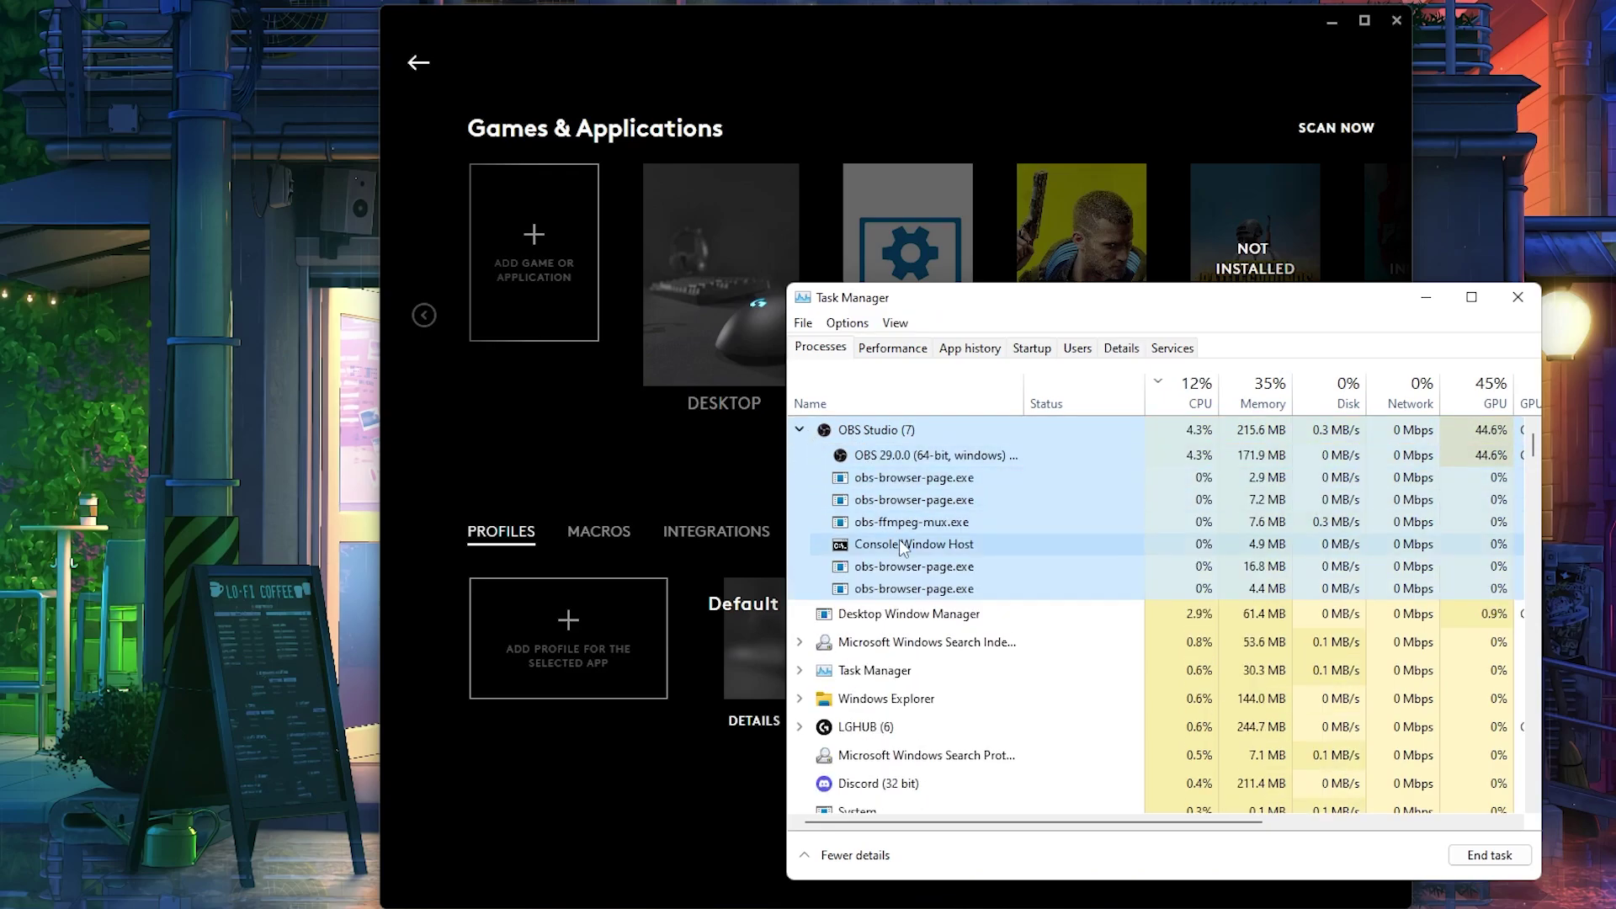
{"action": "right_click", "coordinate": [916, 460]}
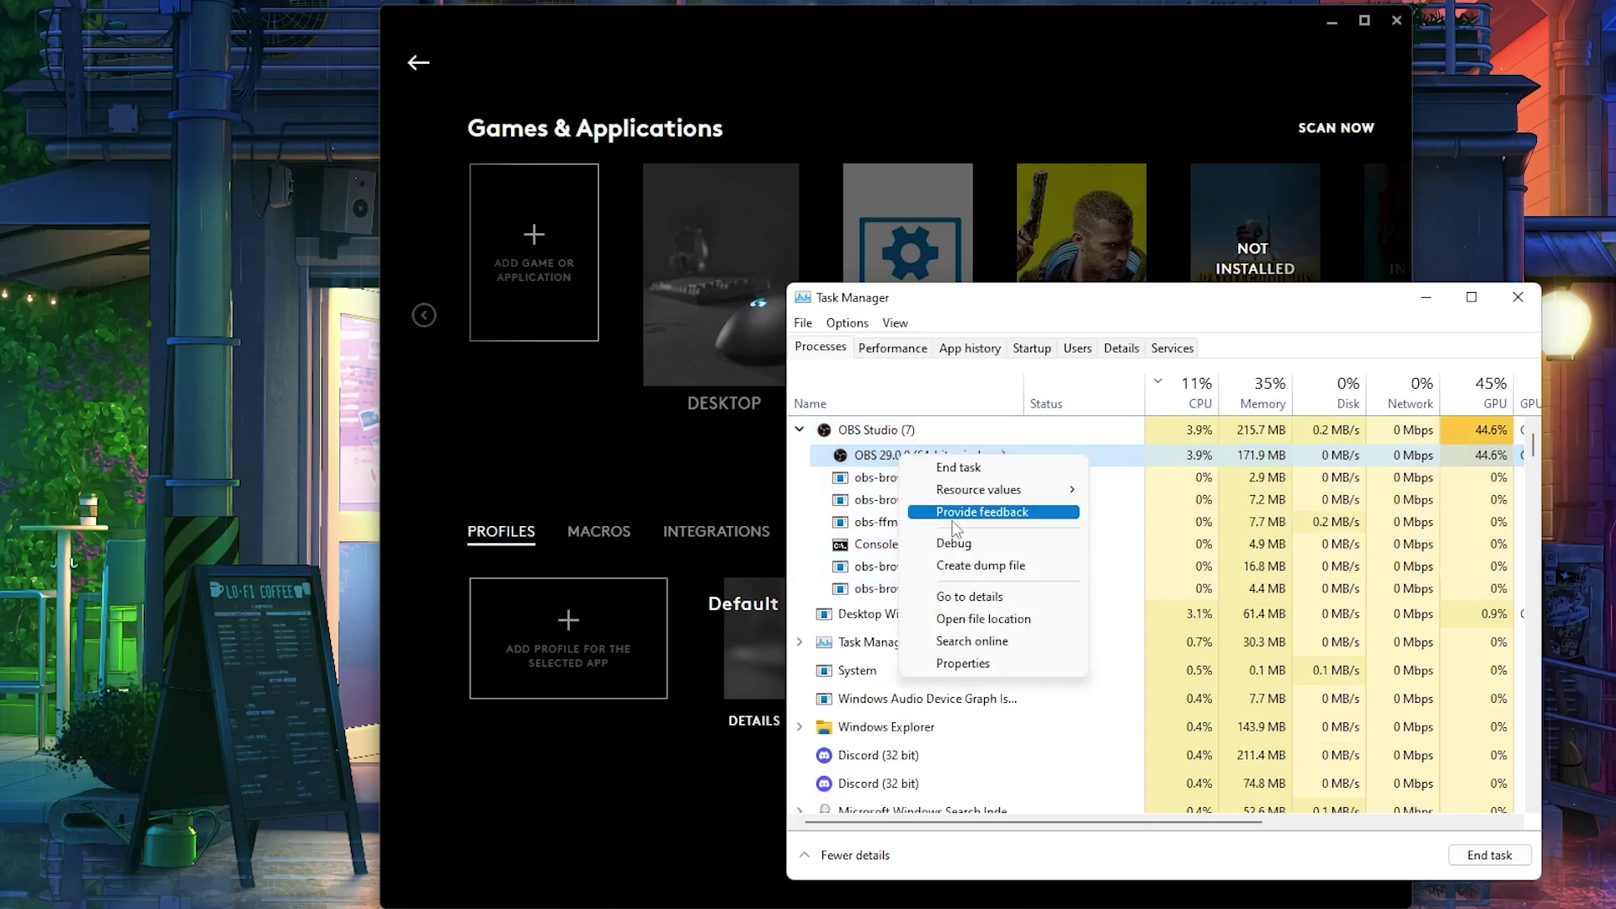
Open OBS's file location, copy the C:\Program Files\obs-studio\bin\64bit path, and minimise Explorer.
{"action": "left_click", "coordinate": [985, 620]}
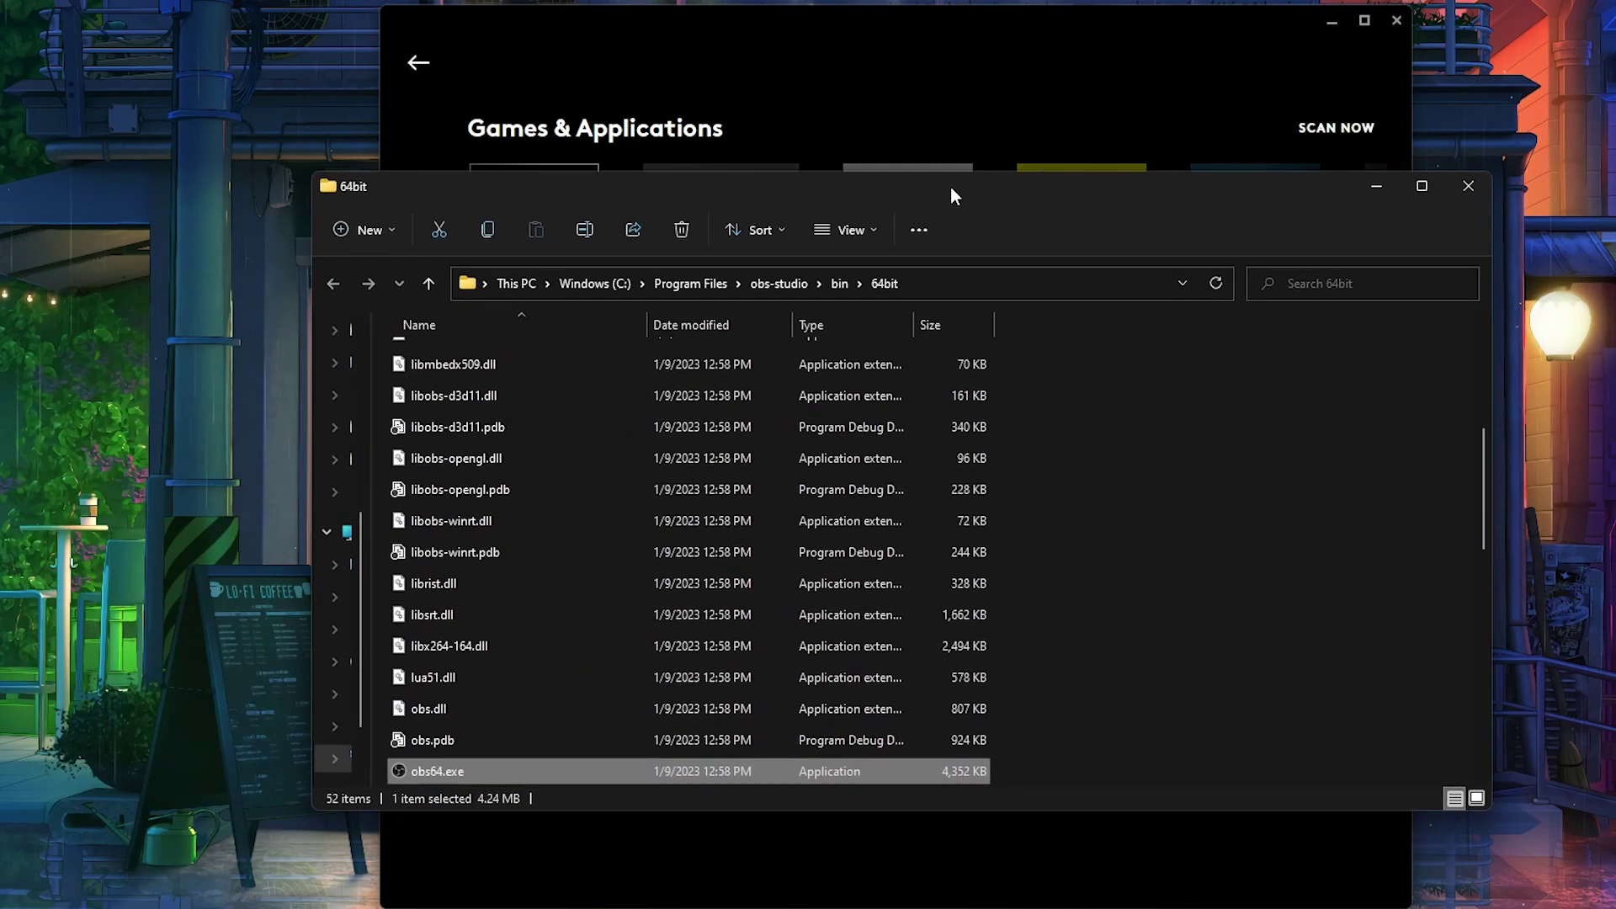
{"action": "left_click", "coordinate": [962, 286]}
{"action": "scroll", "coordinate": [715, 707], "scroll_direction": "down", "scroll_amount": 1}
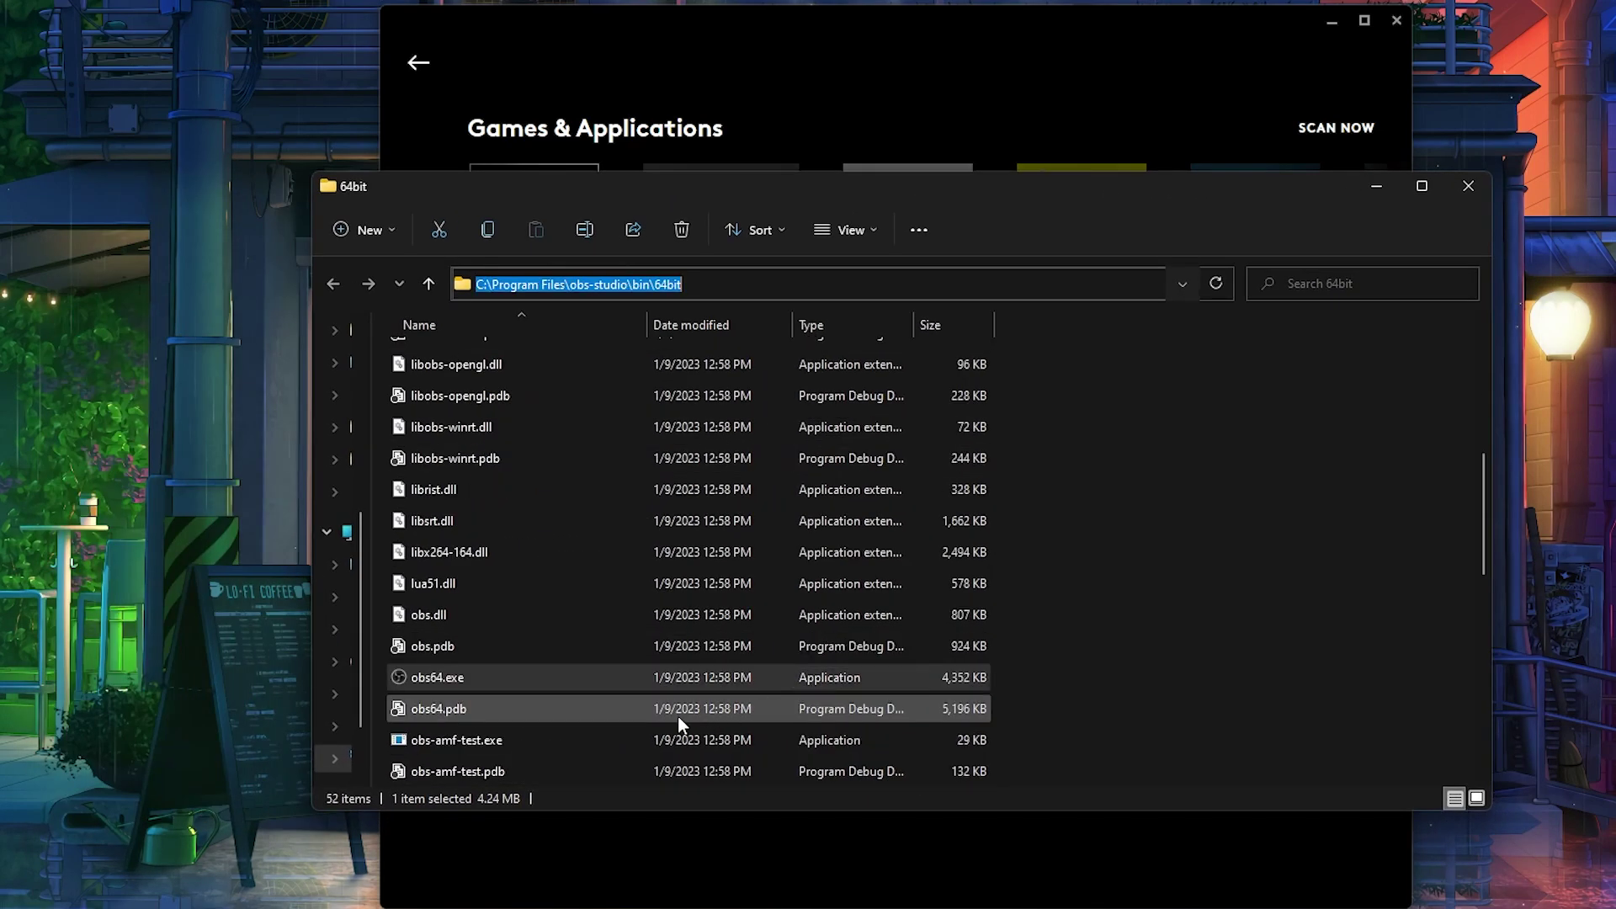
{"action": "left_click", "coordinate": [844, 683]}
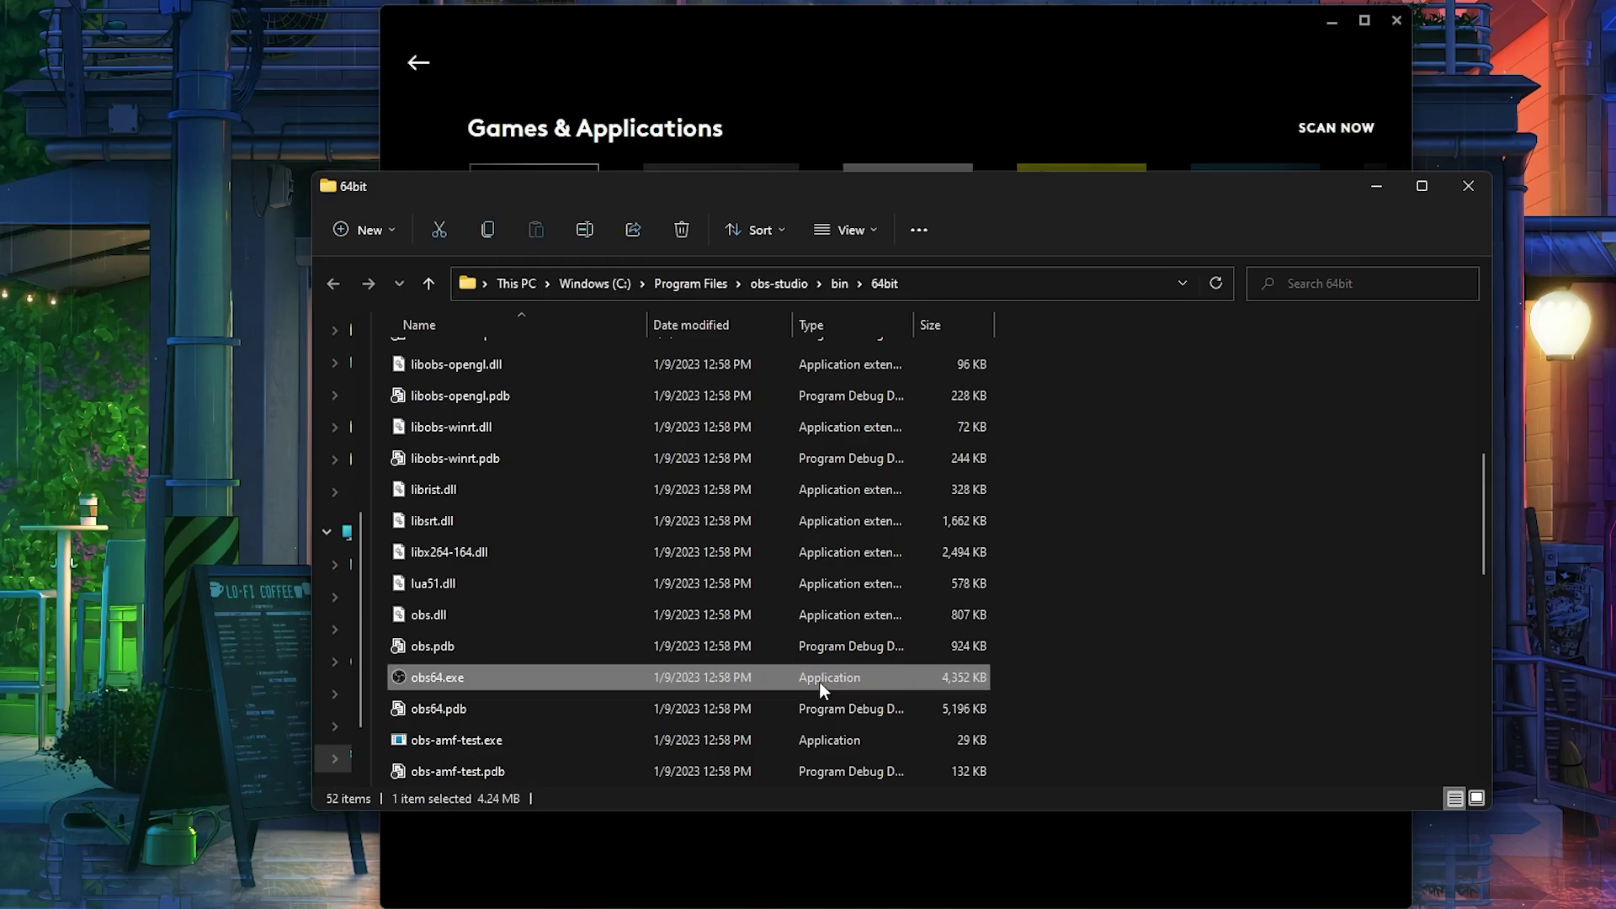
{"action": "left_click", "coordinate": [962, 285]}
{"action": "key", "text": "ctrl+c"}
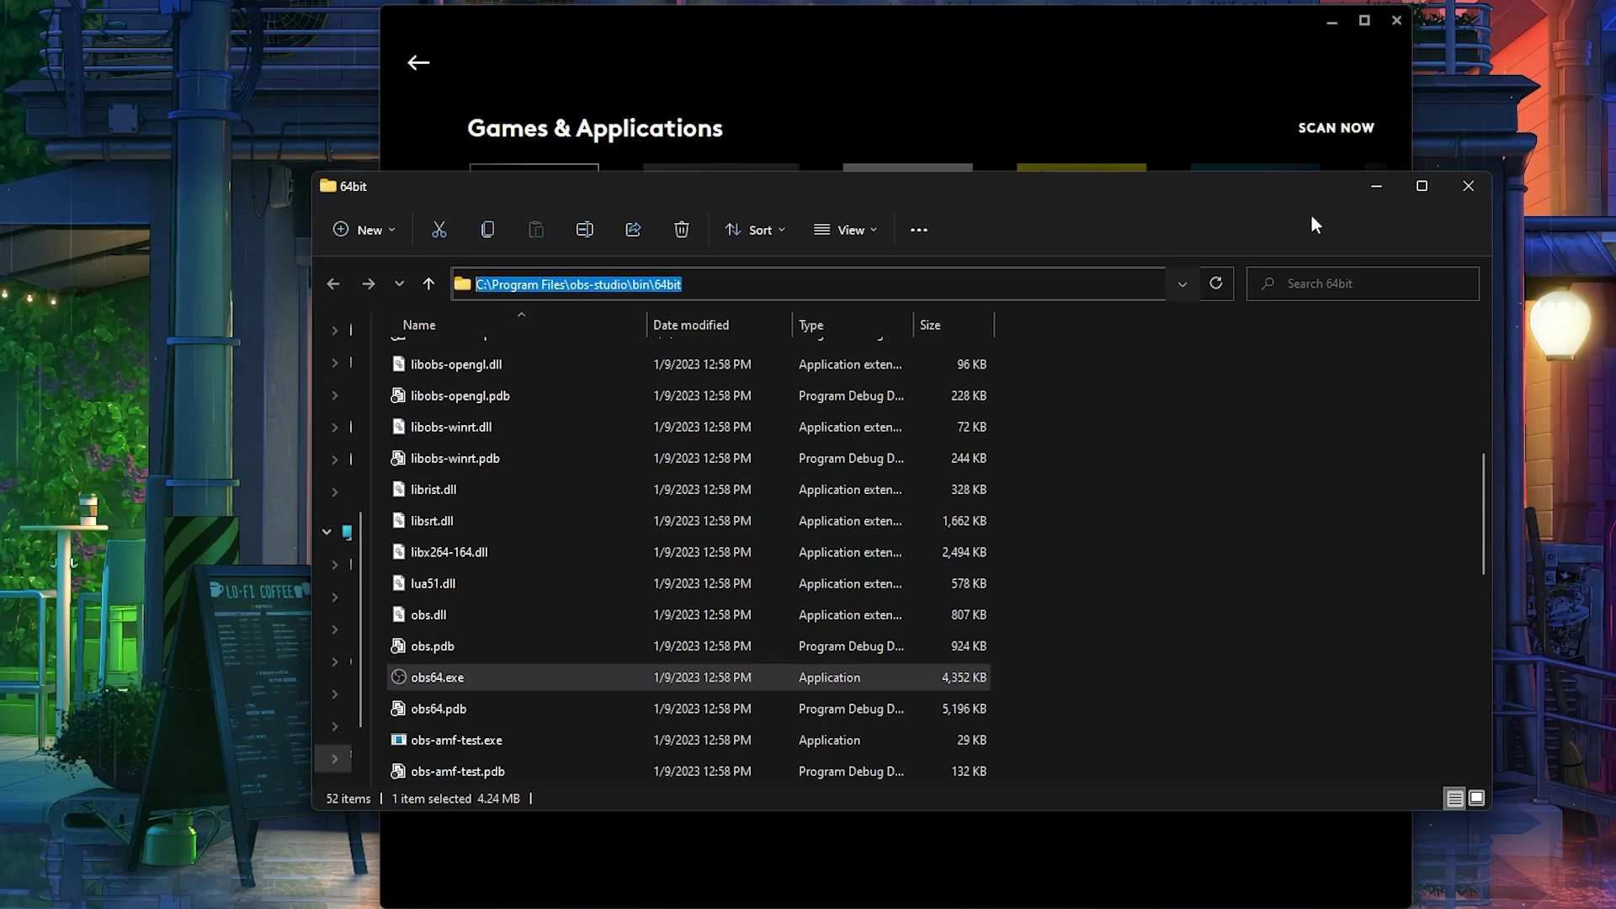
{"action": "left_click", "coordinate": [1375, 186]}
{"action": "left_click_drag", "start_coordinate": [756, 20], "coordinate": [727, 7]}
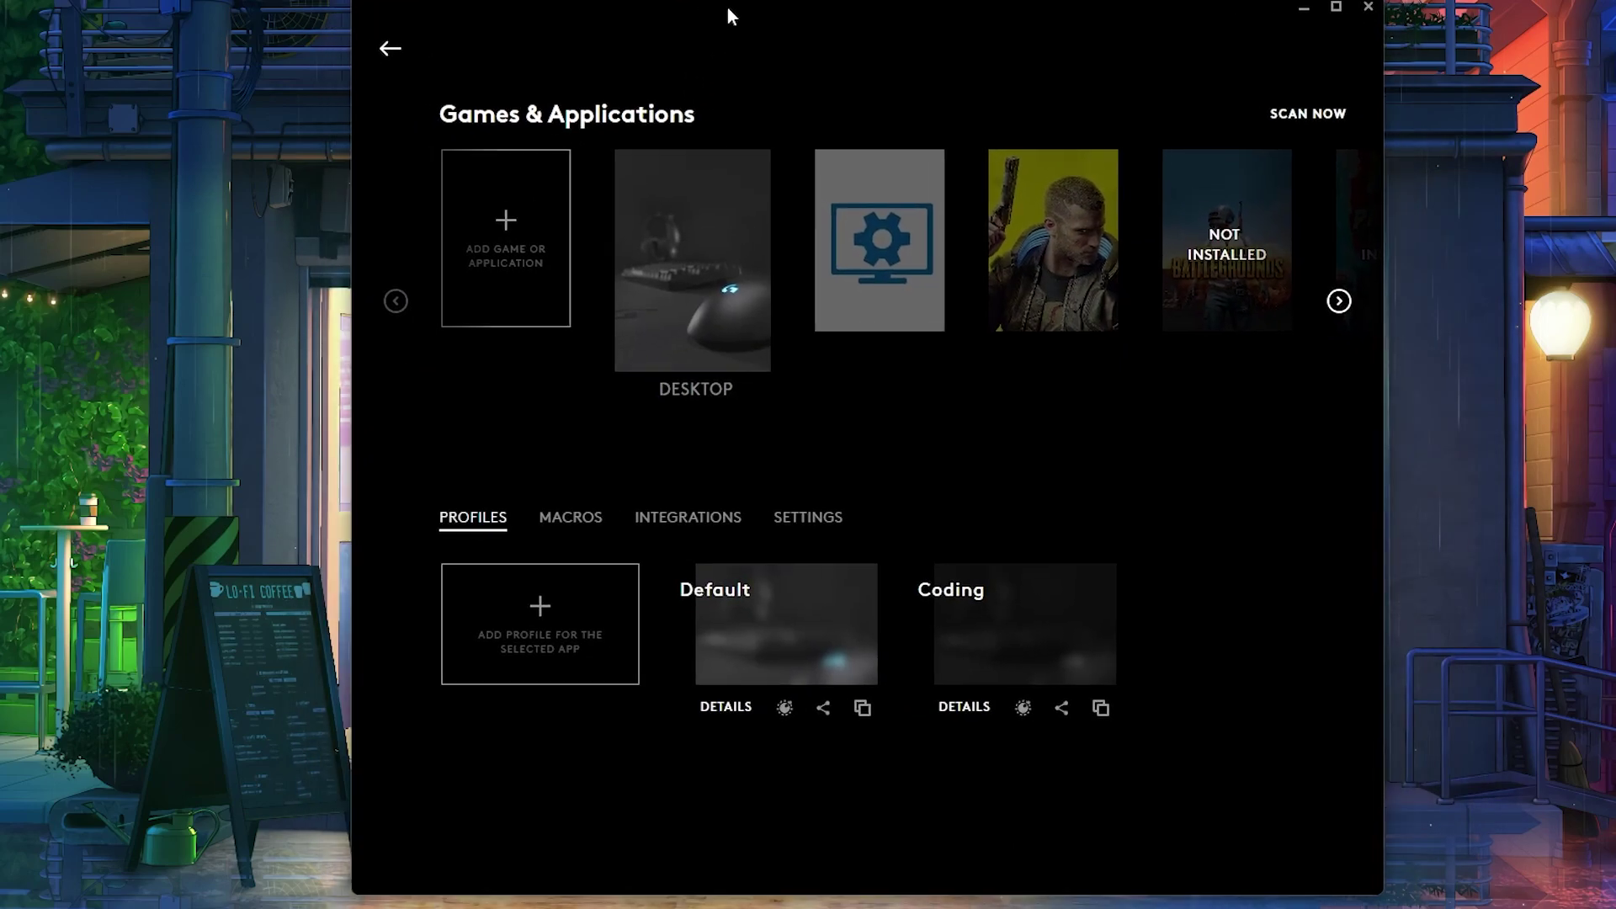
Add obs64.exe from the pasted 64bit folder path as a new G HUB application.
{"action": "left_click", "coordinate": [502, 257]}
{"action": "left_click", "coordinate": [892, 233]}
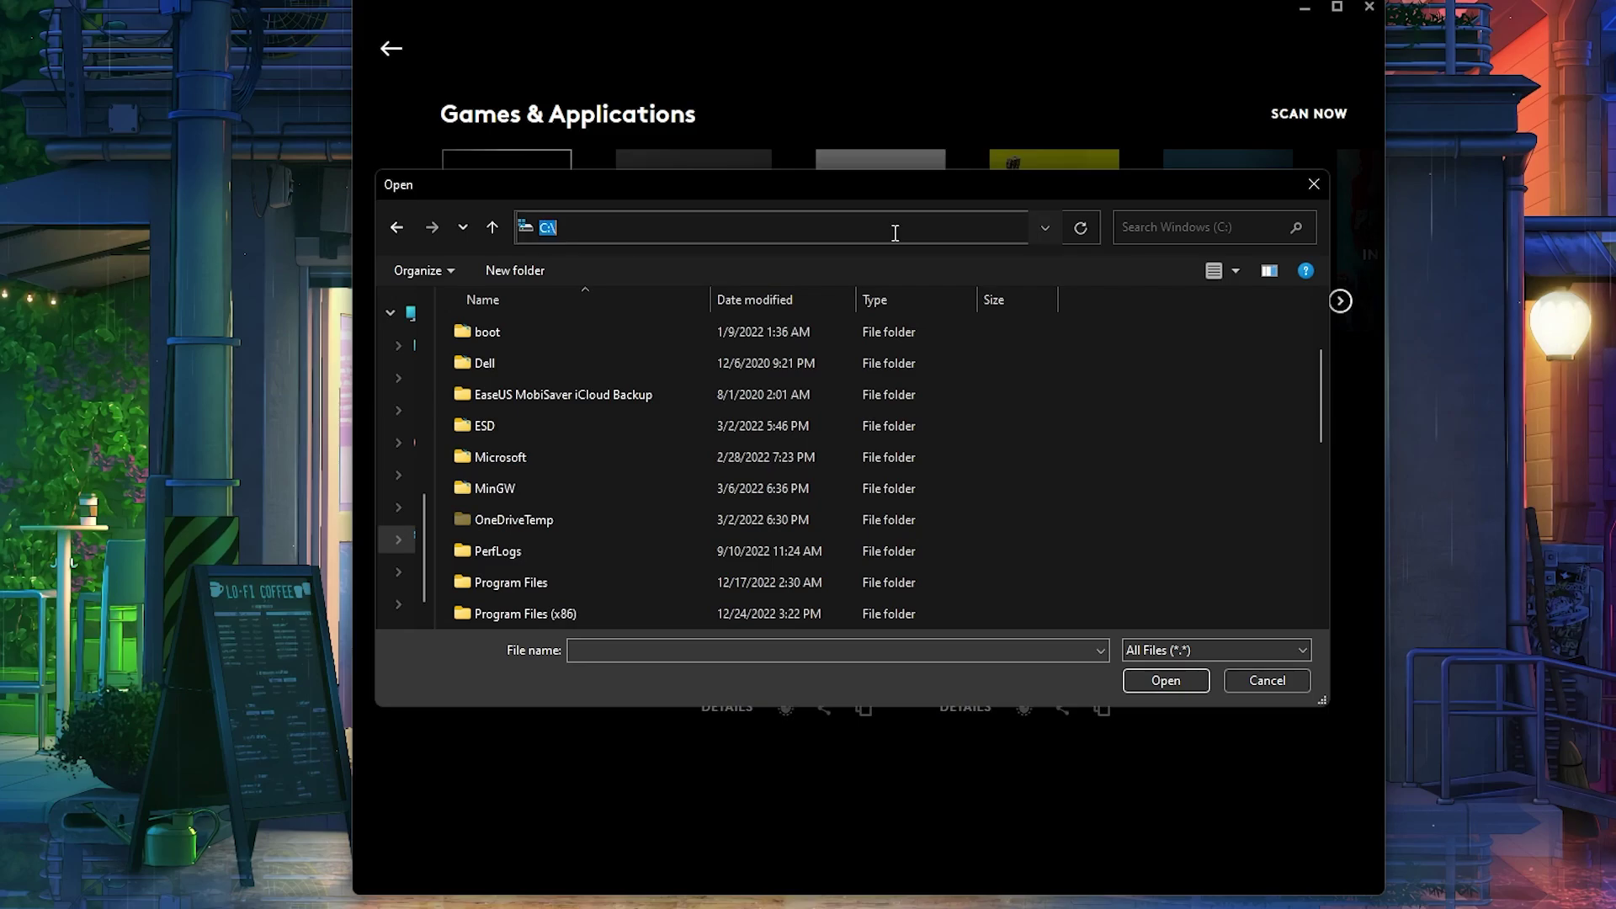
{"action": "key", "text": "ctrl+v"}
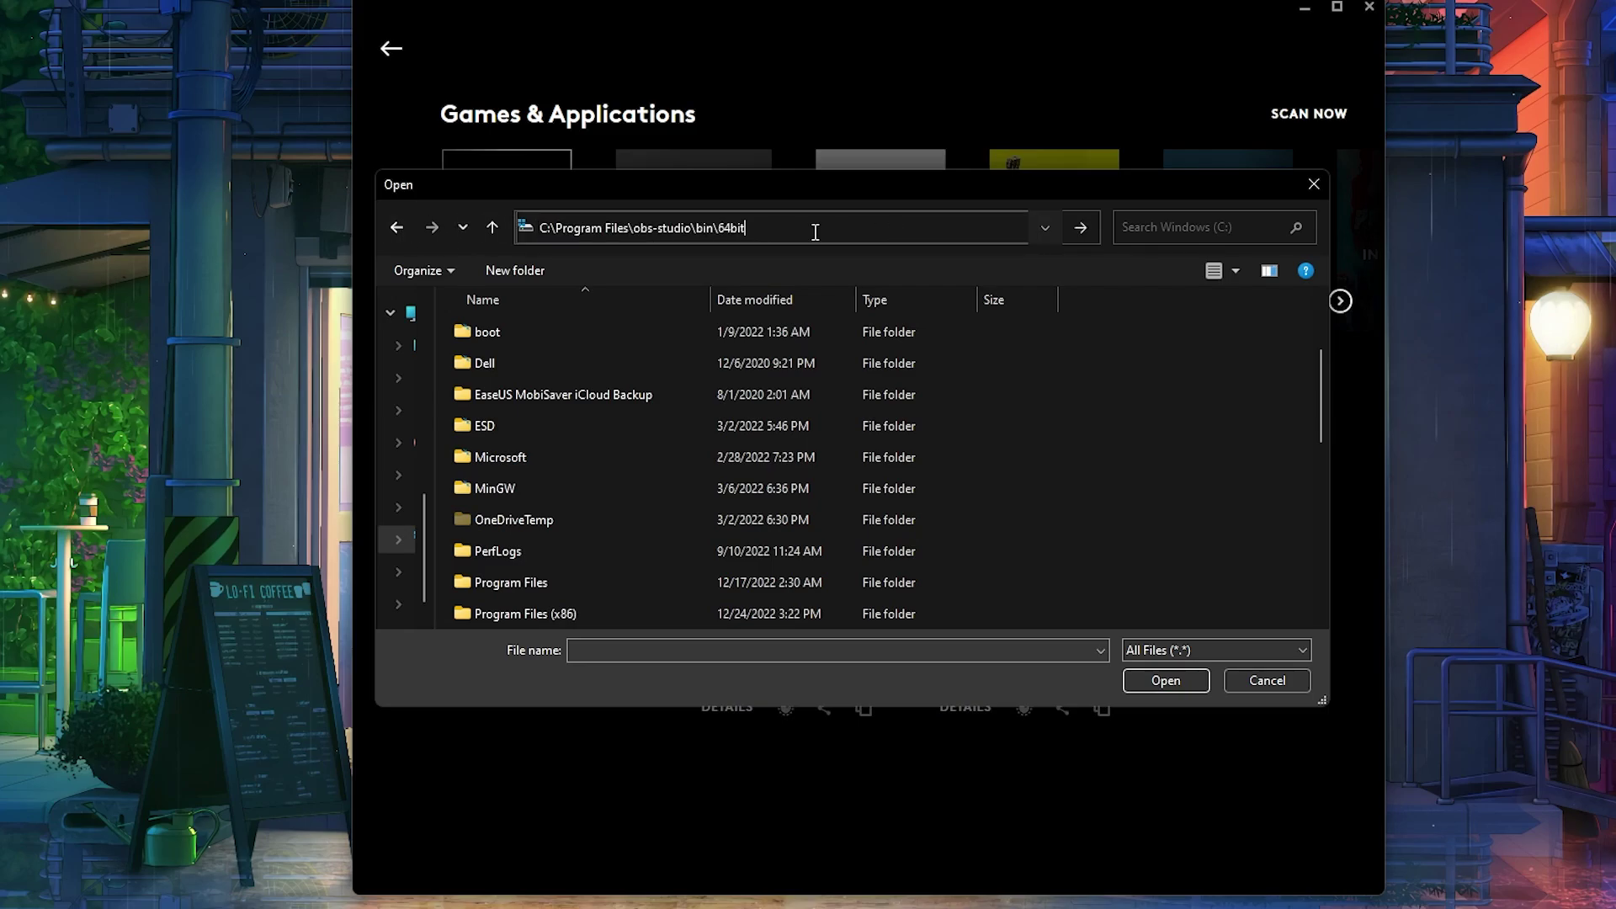
{"action": "key", "text": "Return"}
{"action": "scroll", "coordinate": [797, 422], "scroll_direction": "down", "scroll_amount": 2}
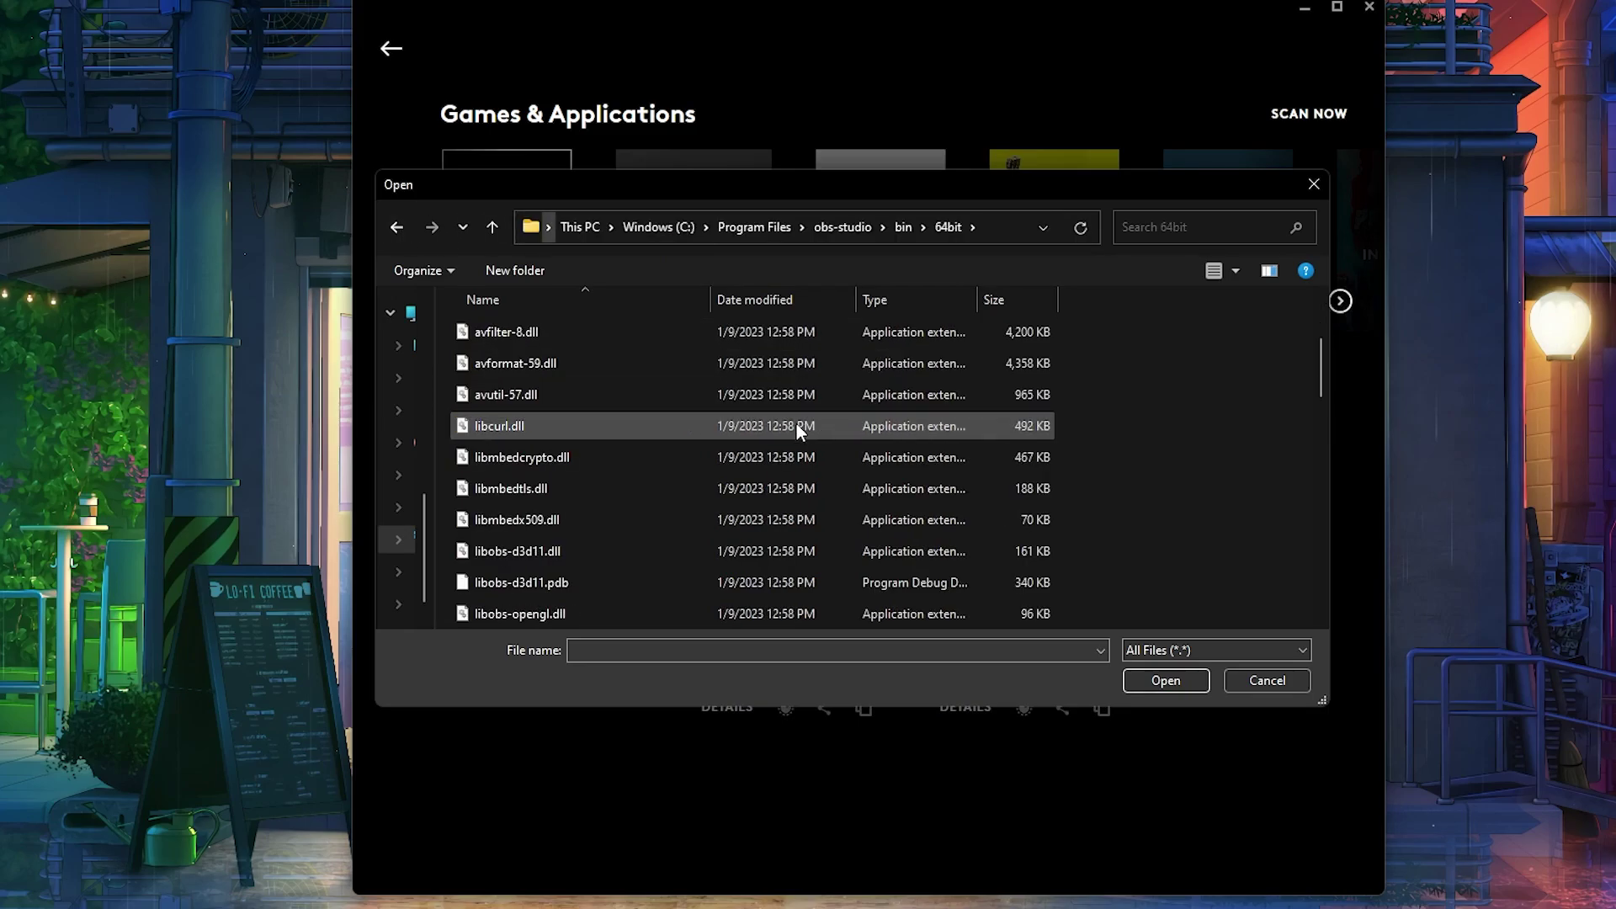
{"action": "scroll", "coordinate": [796, 422], "scroll_direction": "down", "scroll_amount": 5}
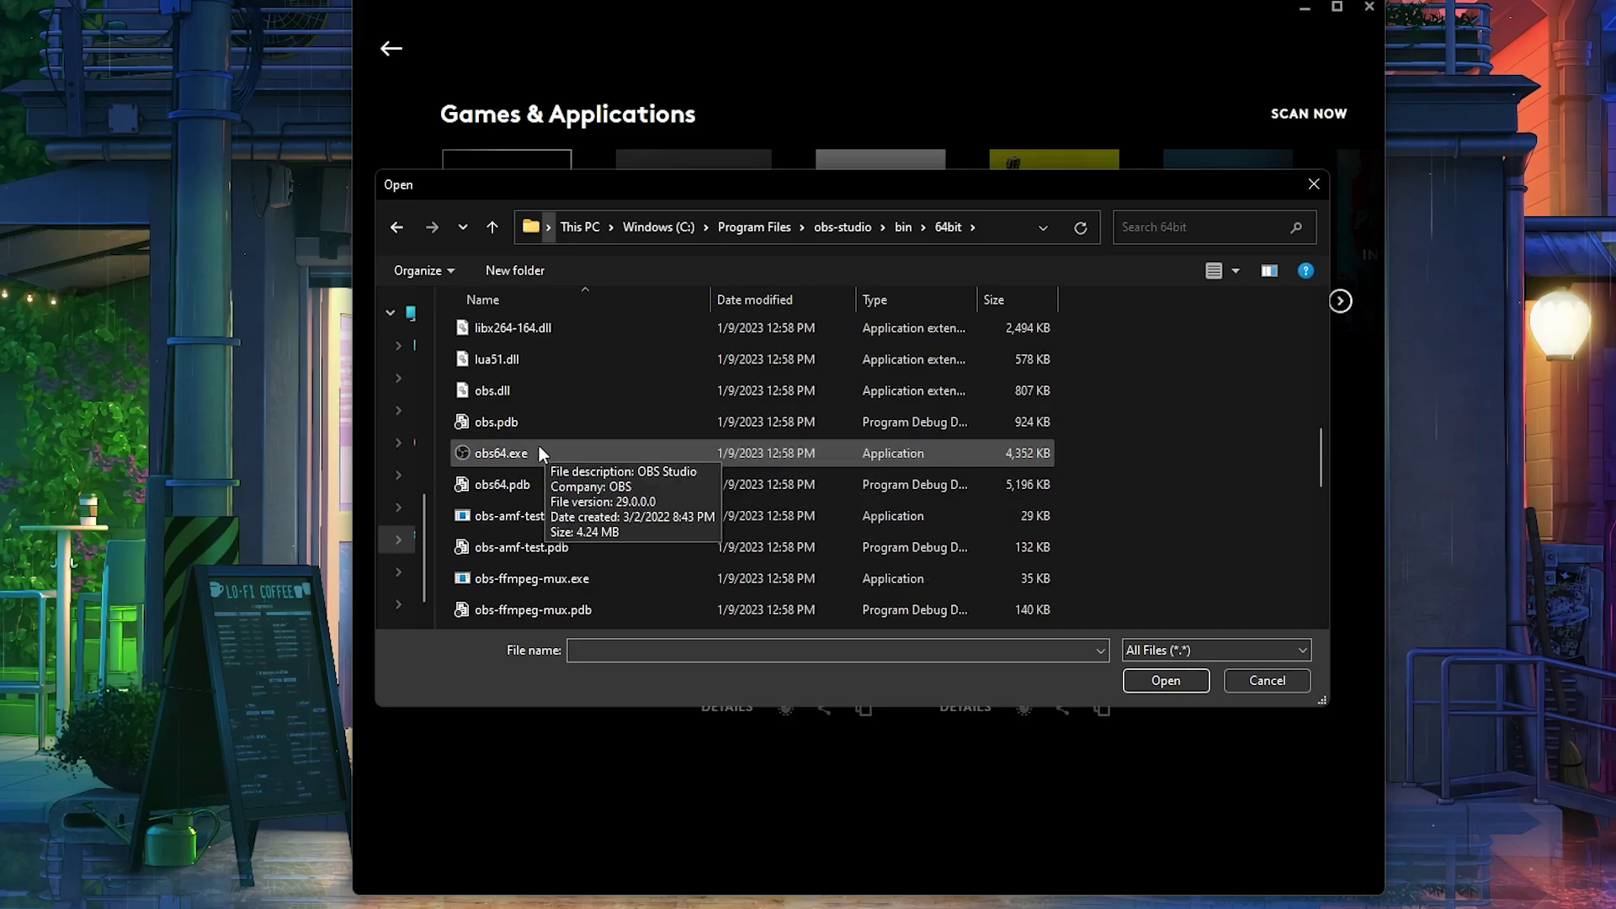
{"action": "left_click", "coordinate": [492, 453]}
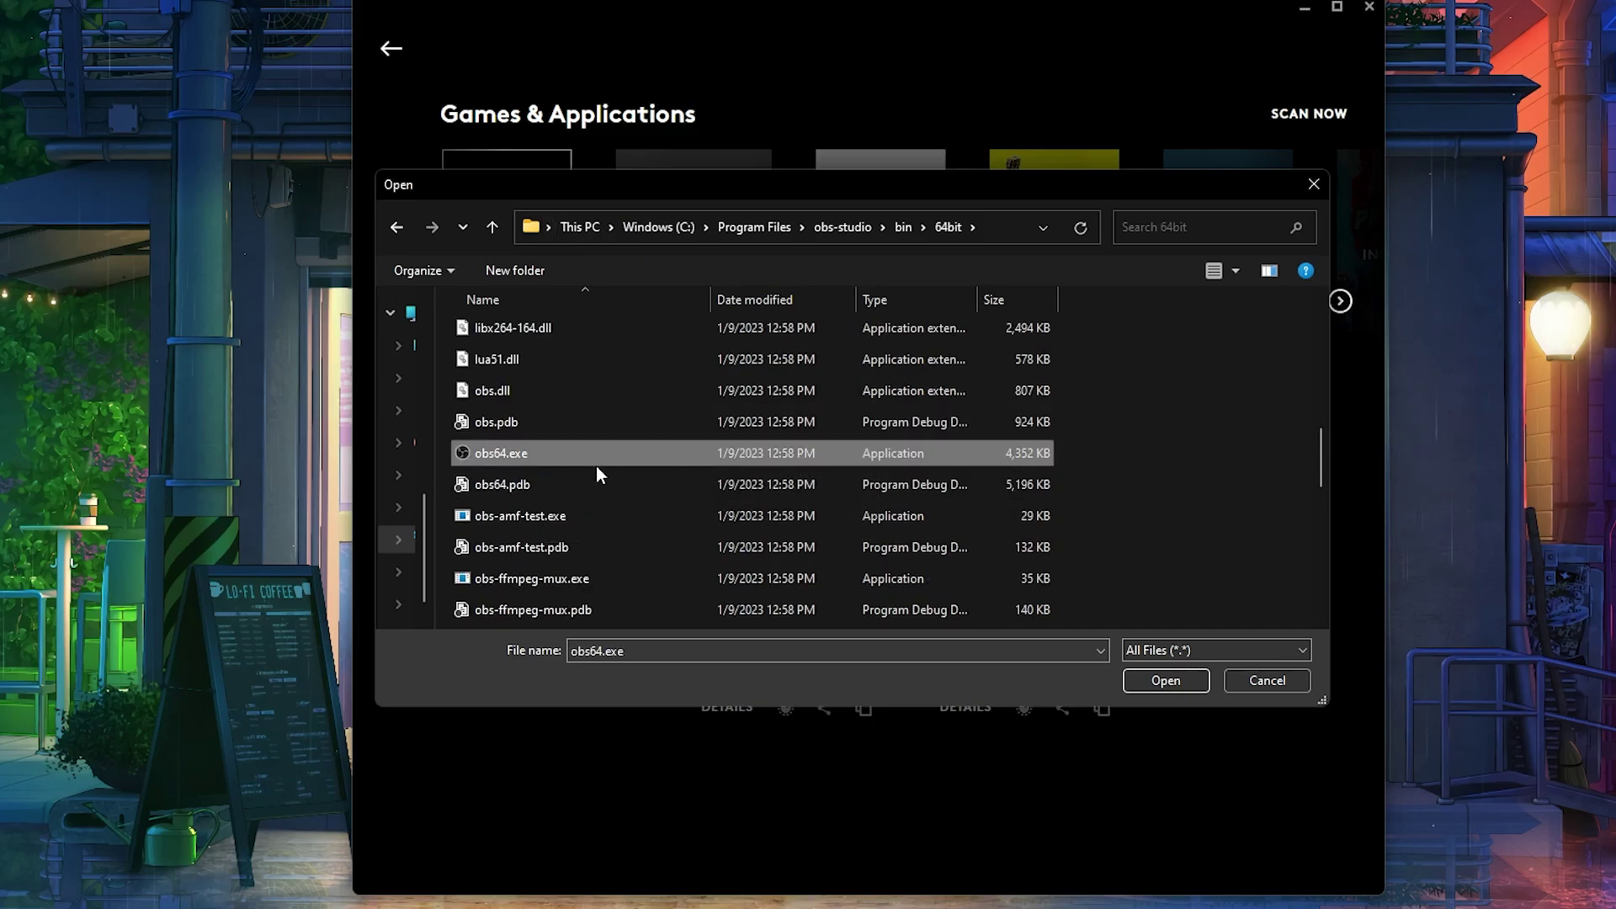
{"action": "left_click", "coordinate": [1163, 684]}
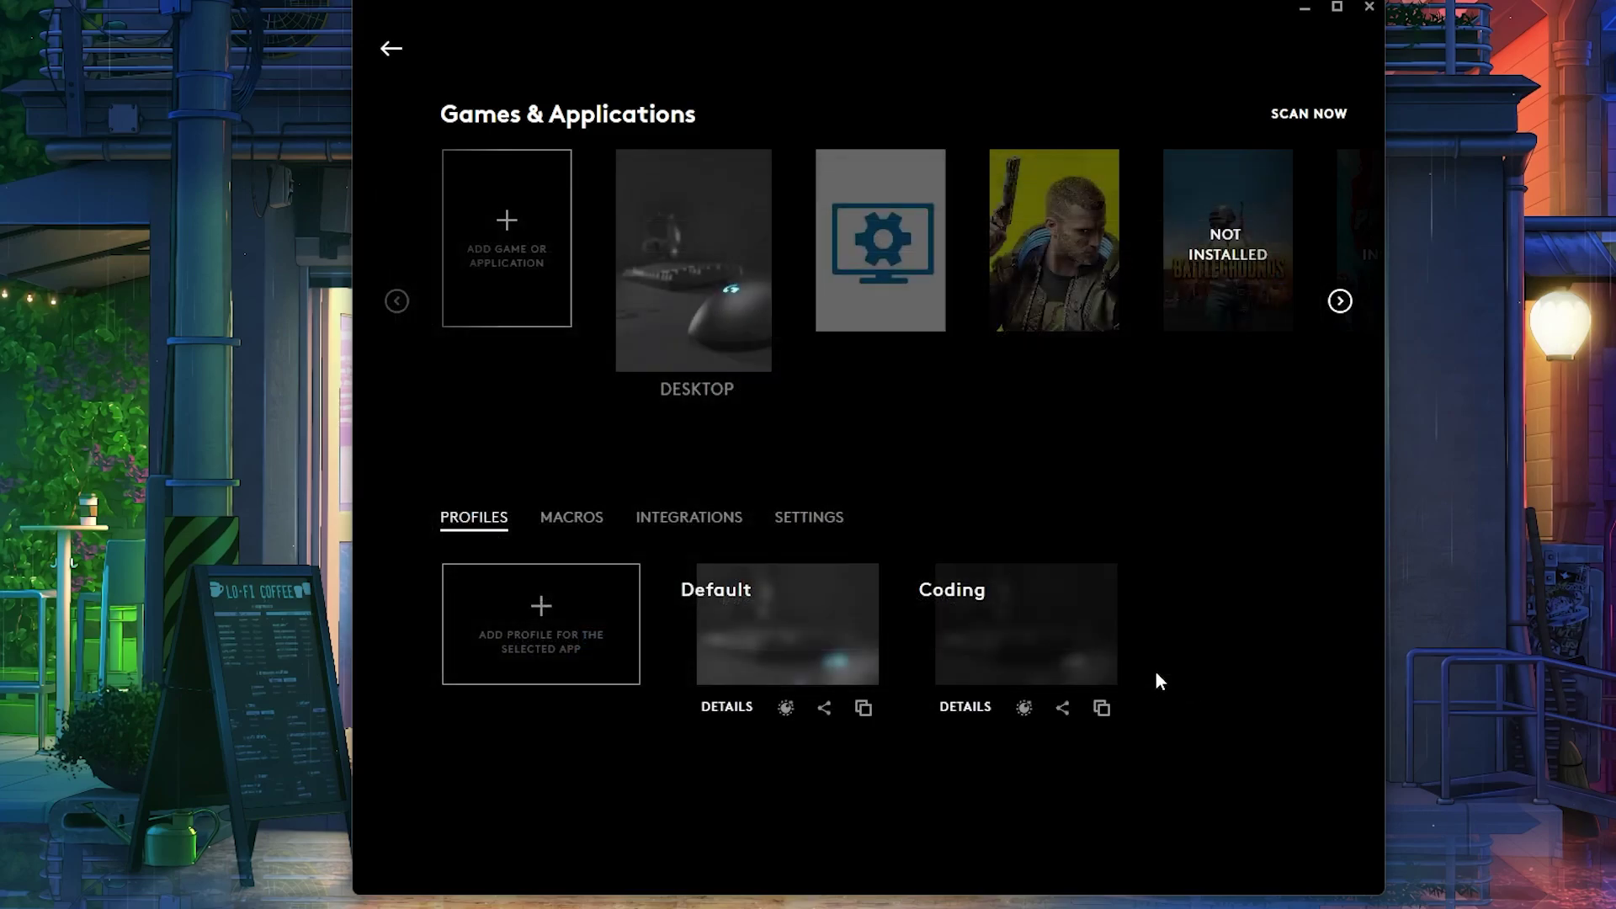
Scroll the Games & Applications carousel to the end and select the new OBS64 tile.
{"action": "left_click", "coordinate": [1339, 302]}
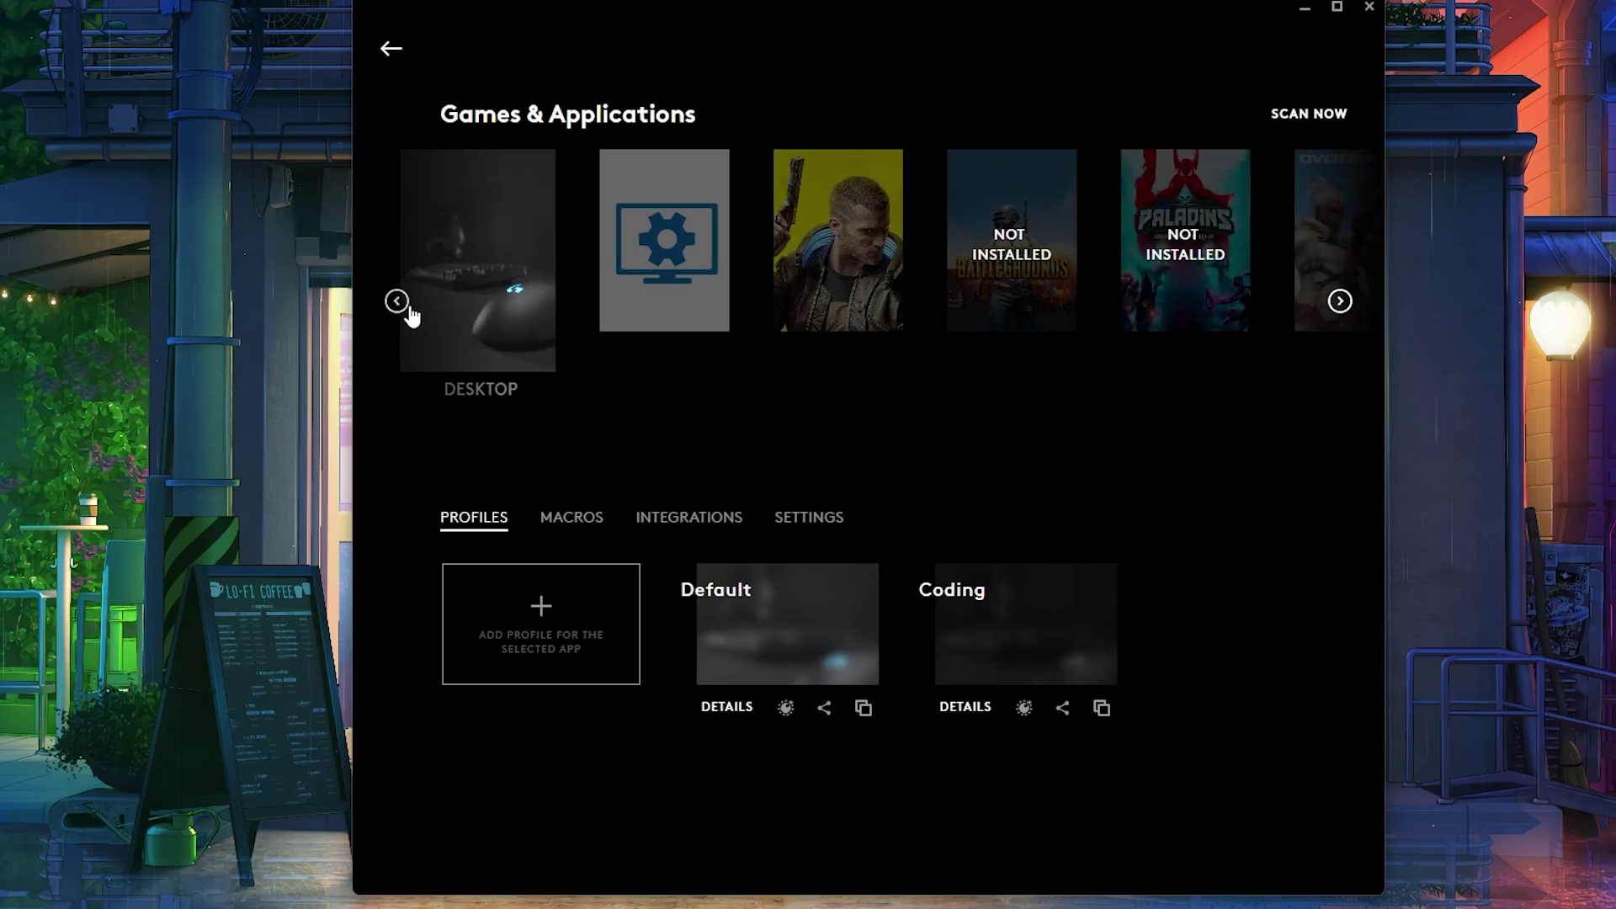
{"action": "left_click", "coordinate": [396, 301]}
{"action": "left_click", "coordinate": [1345, 305]}
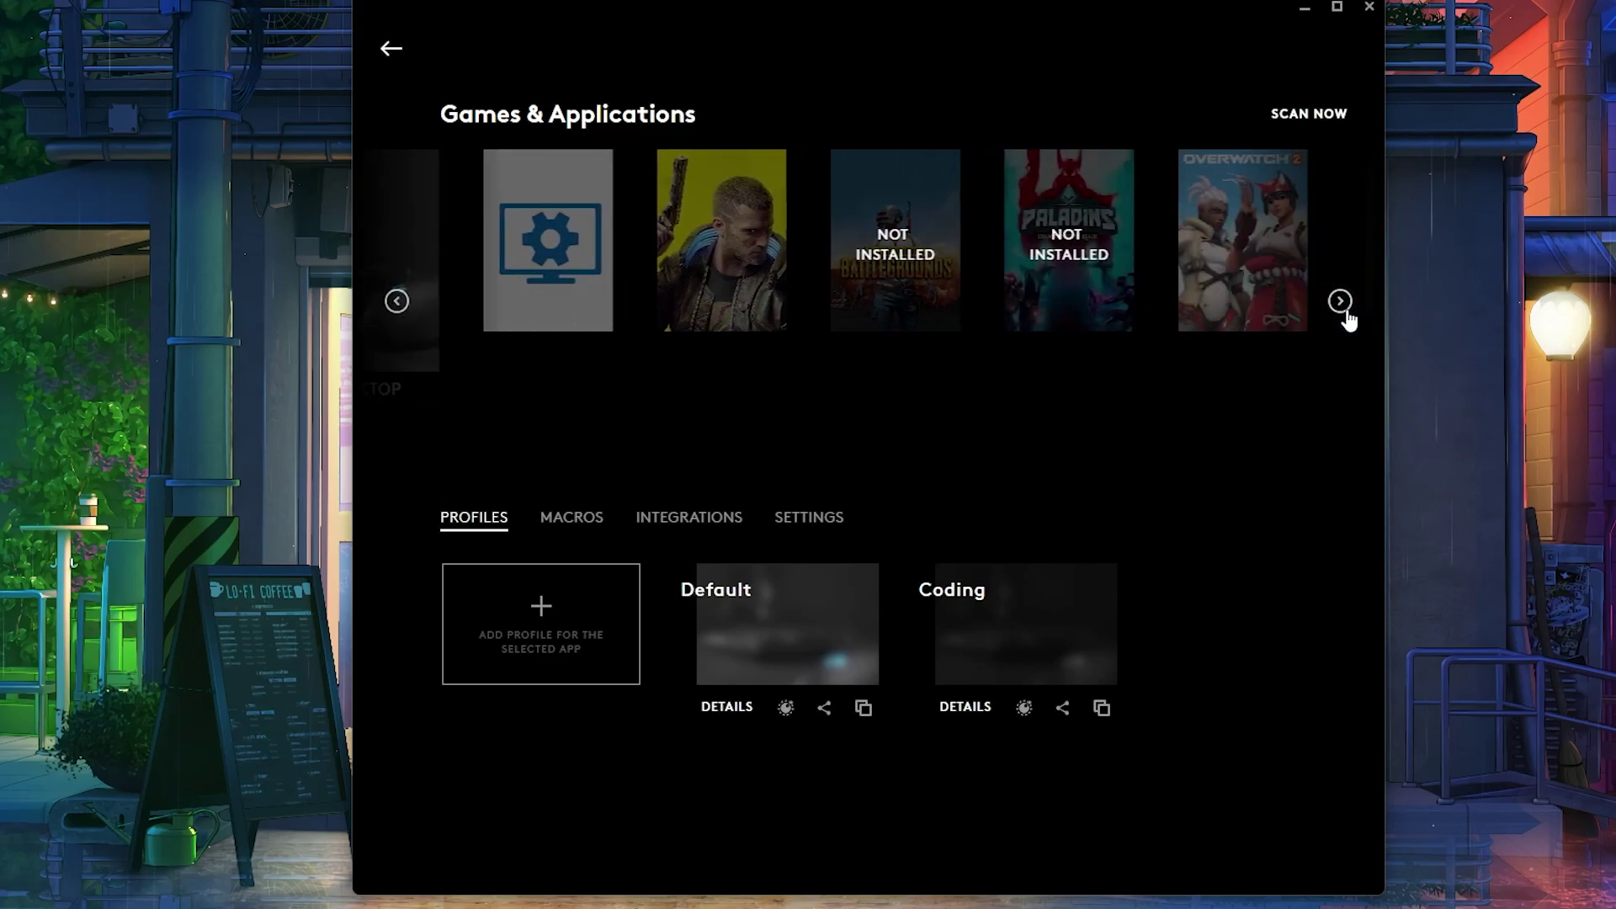
{"action": "left_click", "coordinate": [1344, 304]}
{"action": "left_click", "coordinate": [1344, 305]}
{"action": "left_click", "coordinate": [1345, 305]}
{"action": "left_click", "coordinate": [1344, 308]}
{"action": "left_click", "coordinate": [1343, 308]}
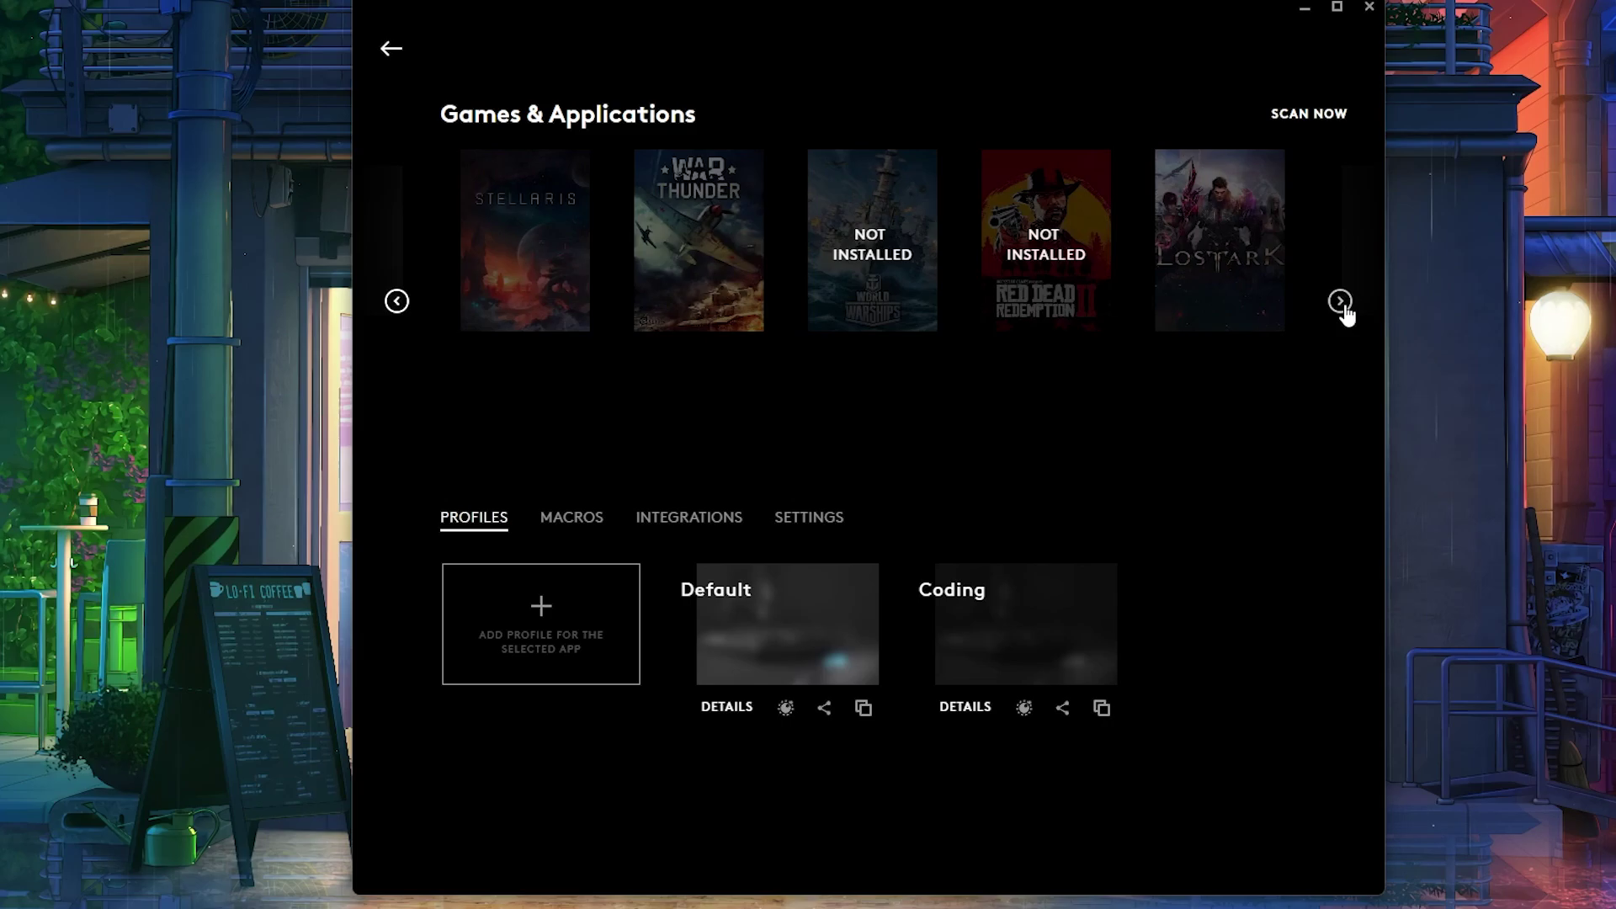
{"action": "left_click", "coordinate": [1343, 308]}
{"action": "left_click", "coordinate": [1343, 308]}
{"action": "left_click", "coordinate": [1343, 308]}
{"action": "left_click", "coordinate": [1343, 308]}
{"action": "left_click", "coordinate": [1343, 307]}
{"action": "left_click", "coordinate": [1342, 305]}
{"action": "left_click", "coordinate": [1342, 305]}
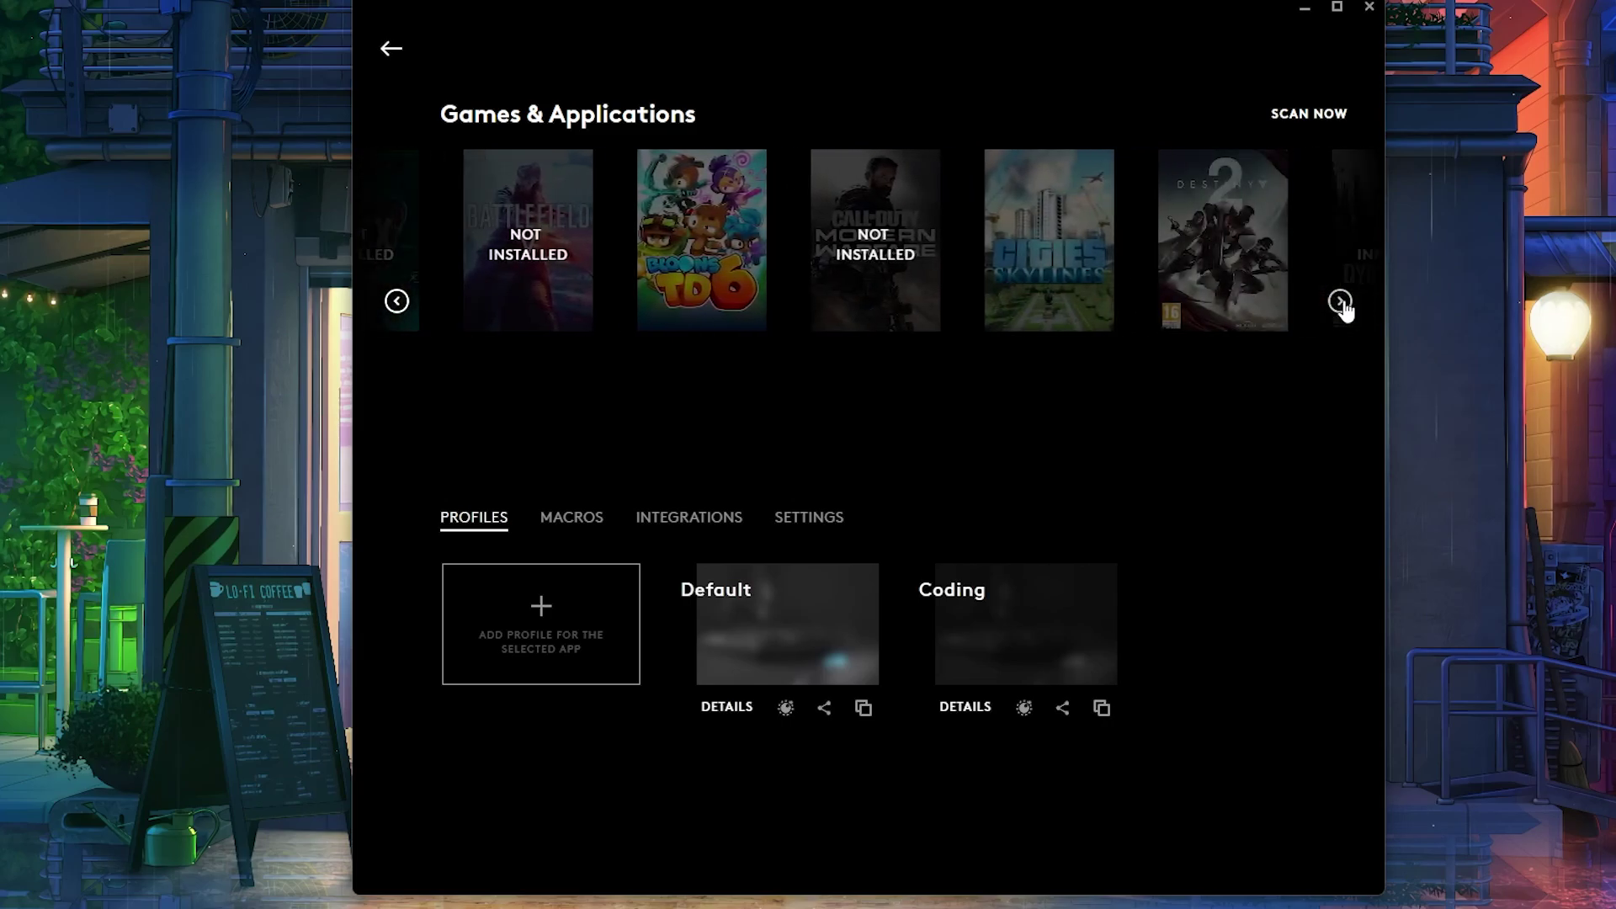
{"action": "left_click", "coordinate": [1342, 305]}
{"action": "left_click", "coordinate": [1343, 305]}
{"action": "left_click", "coordinate": [1342, 305]}
{"action": "left_click", "coordinate": [1342, 304]}
{"action": "left_click", "coordinate": [1342, 305]}
{"action": "left_click", "coordinate": [1342, 305]}
{"action": "left_click", "coordinate": [1340, 303]}
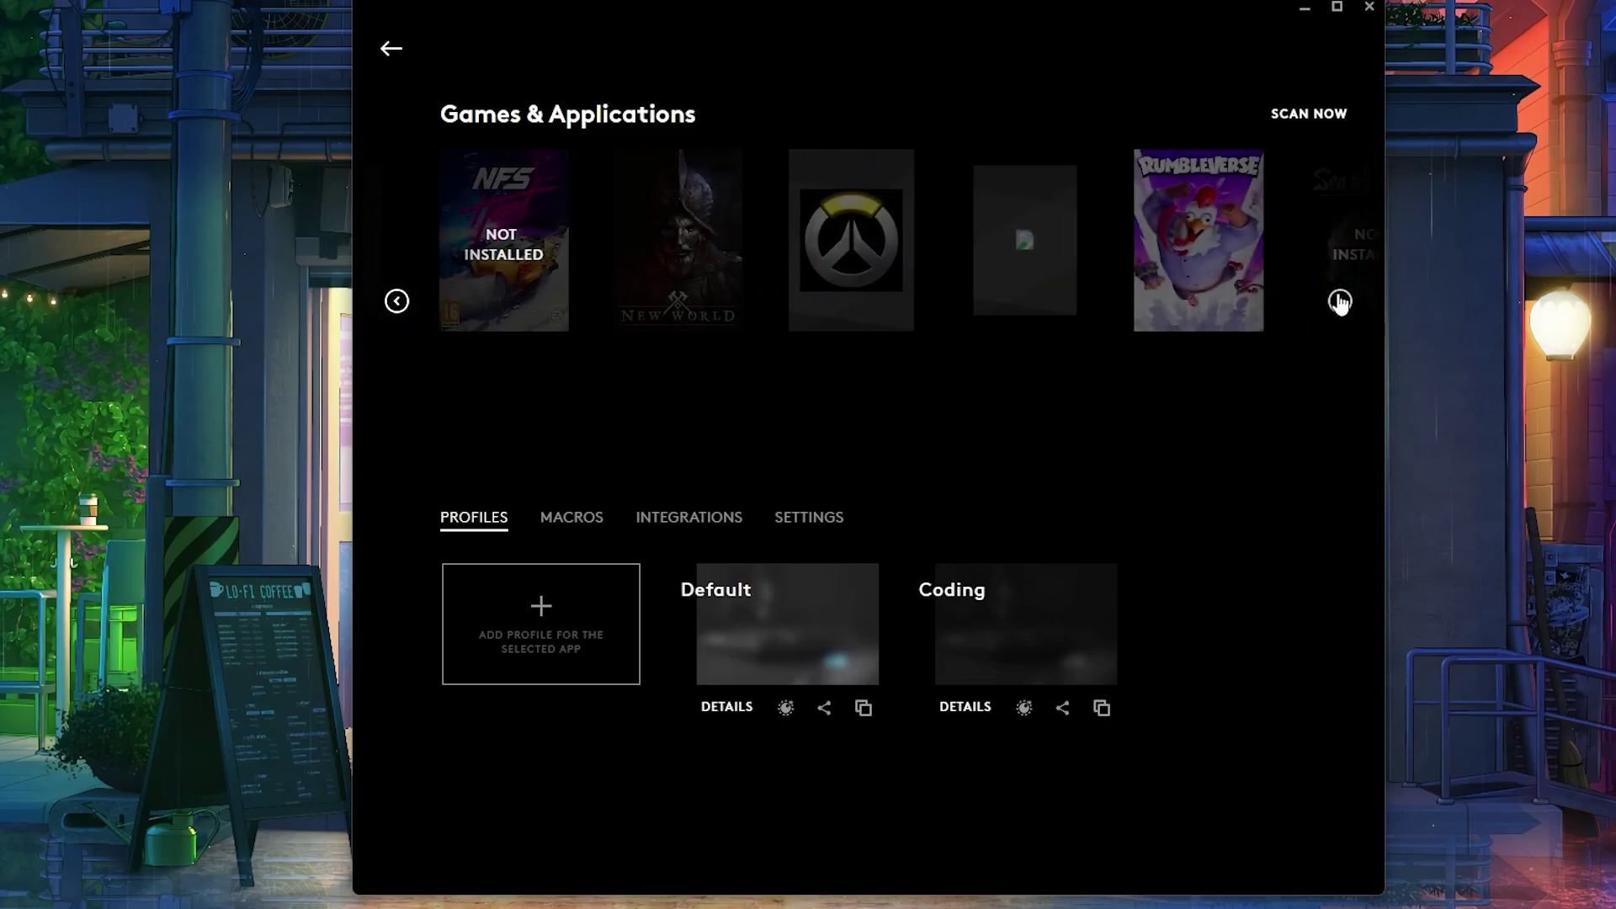
{"action": "left_click", "coordinate": [1340, 303]}
{"action": "left_click", "coordinate": [1340, 303]}
{"action": "left_click", "coordinate": [1340, 303]}
{"action": "left_click", "coordinate": [1340, 303]}
{"action": "left_click", "coordinate": [1340, 303]}
{"action": "left_click", "coordinate": [1340, 303]}
{"action": "left_click", "coordinate": [1340, 303]}
{"action": "left_click", "coordinate": [1340, 301]}
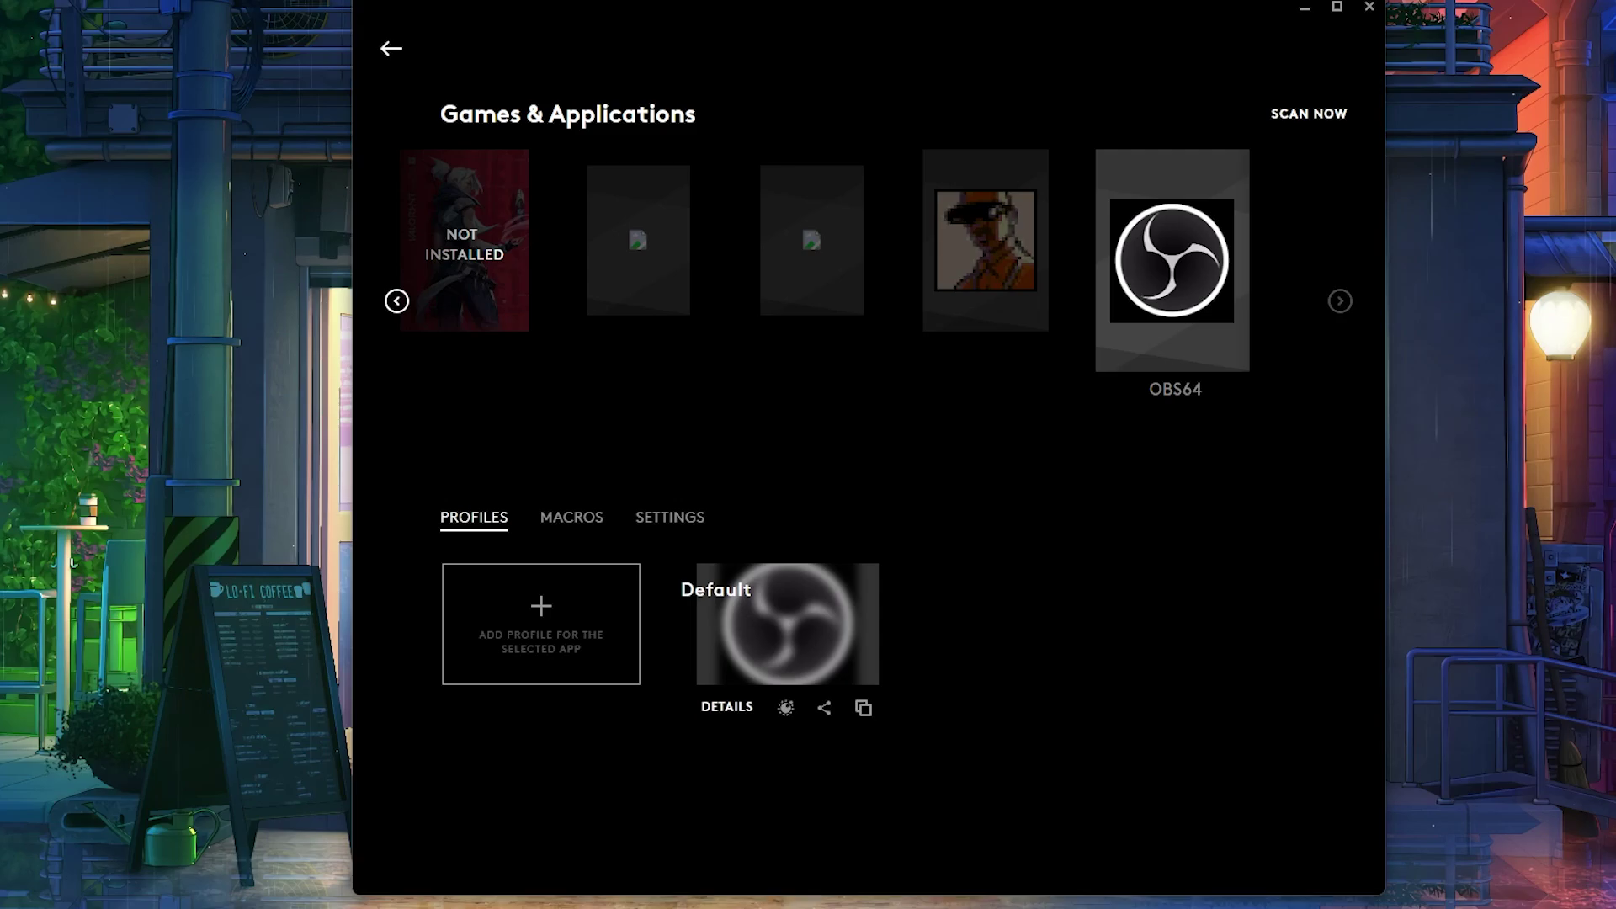
Bring OBS to the front so G HUB activates obs64: Default, then minimise OBS.
{"action": "key", "text": "alt+Tab"}
{"action": "left_click_drag", "start_coordinate": [1138, 119], "coordinate": [1420, 151]}
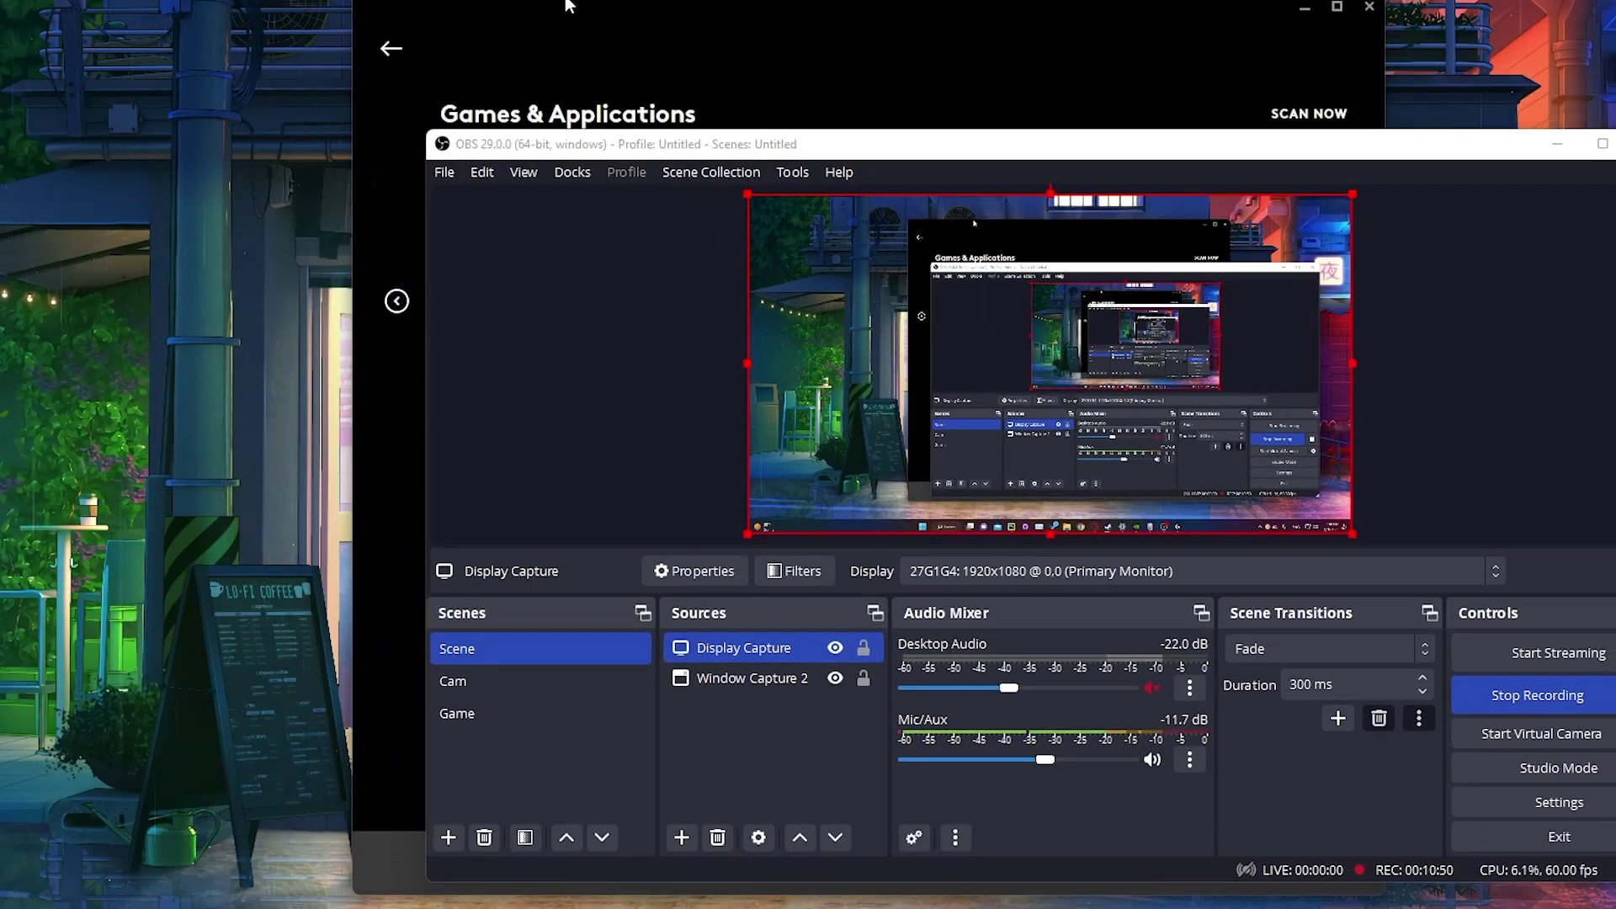
{"action": "left_click_drag", "start_coordinate": [565, 5], "coordinate": [114, 21]}
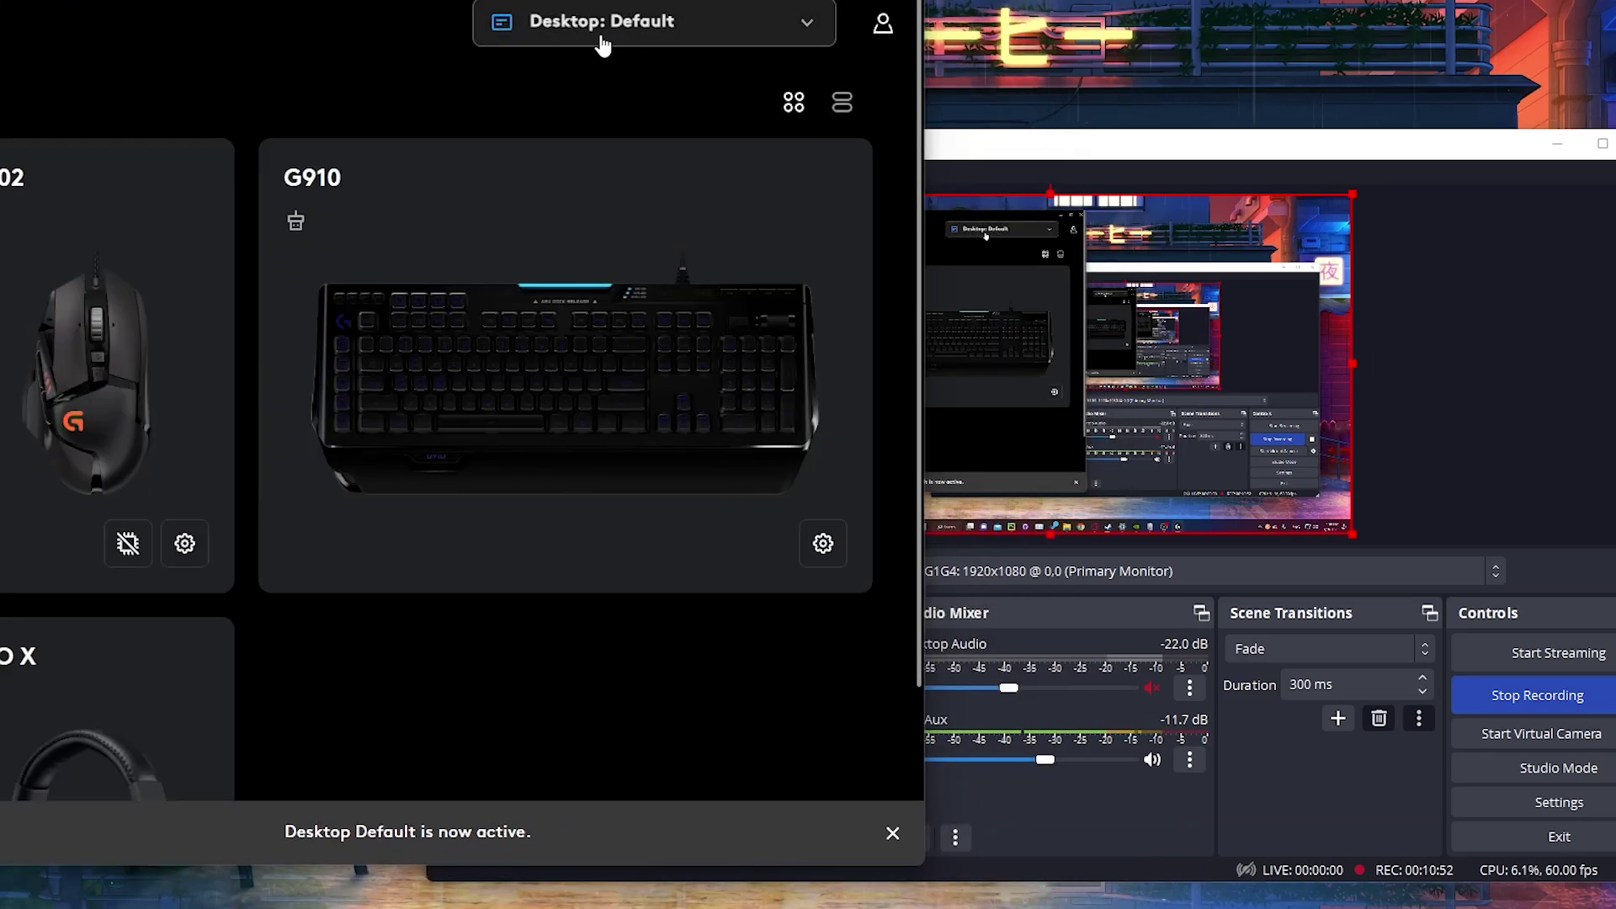
{"action": "key", "text": "alt+Tab"}
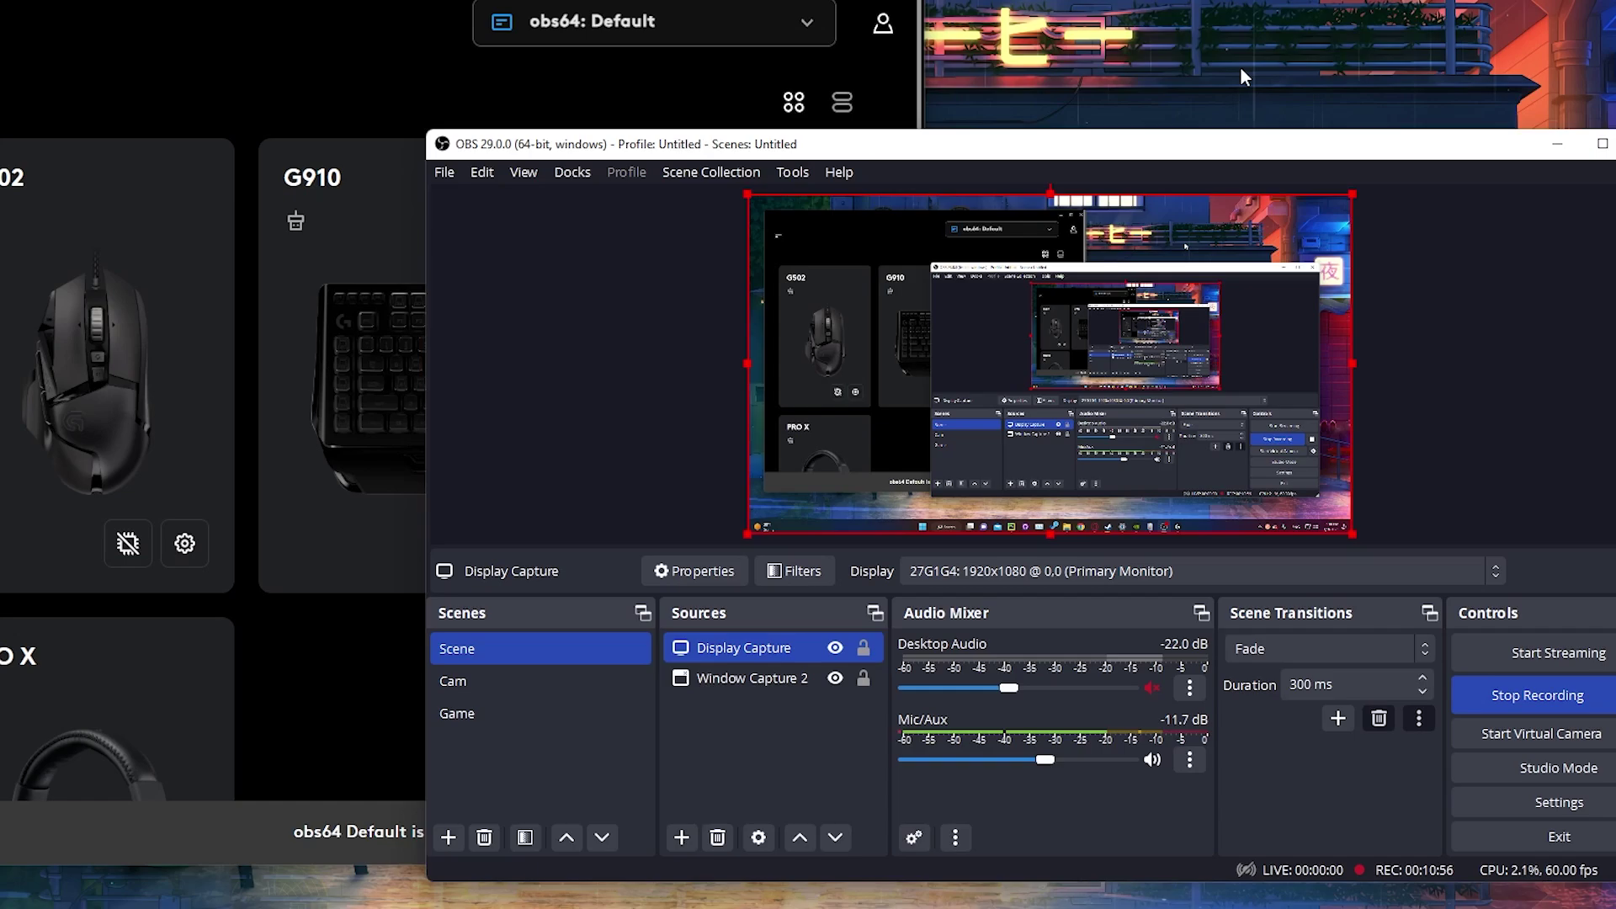
{"action": "left_click", "coordinate": [1556, 144]}
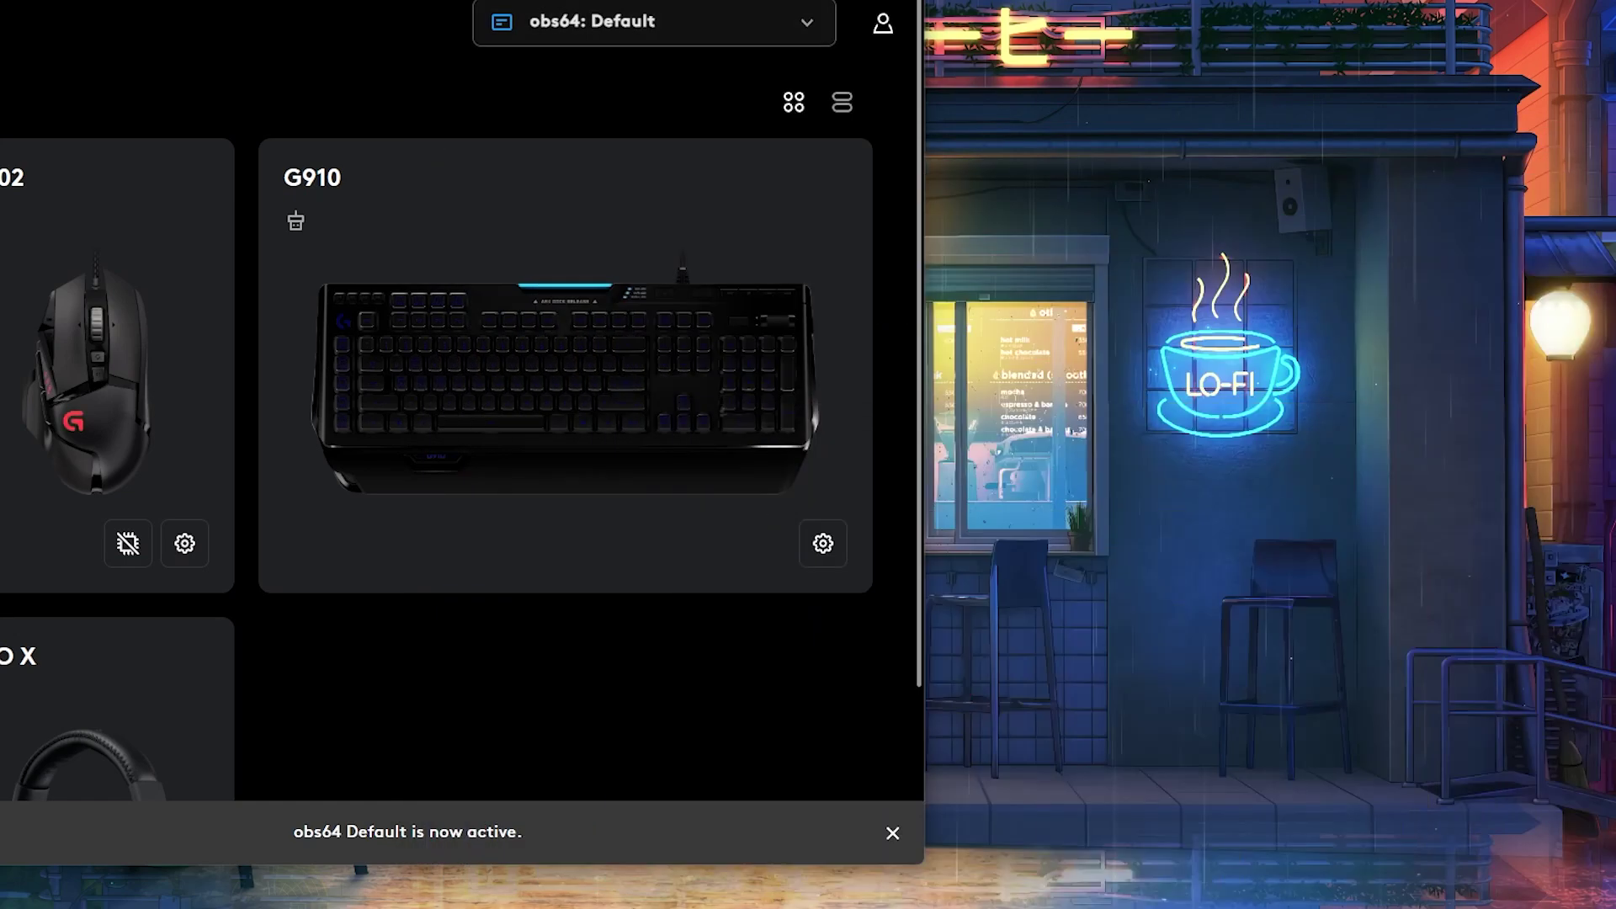